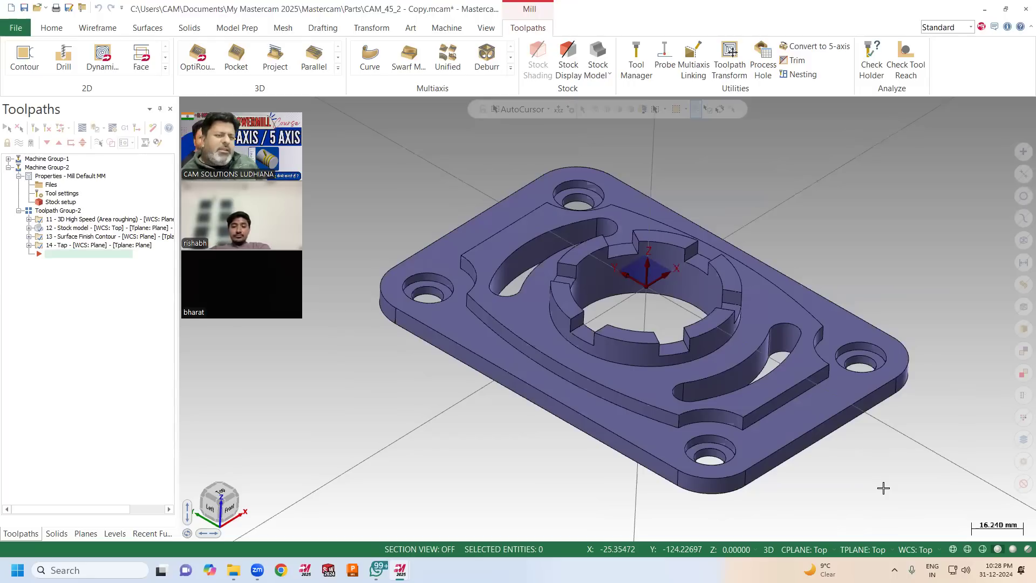
{"action": "left_click", "coordinate": [742, 405]}
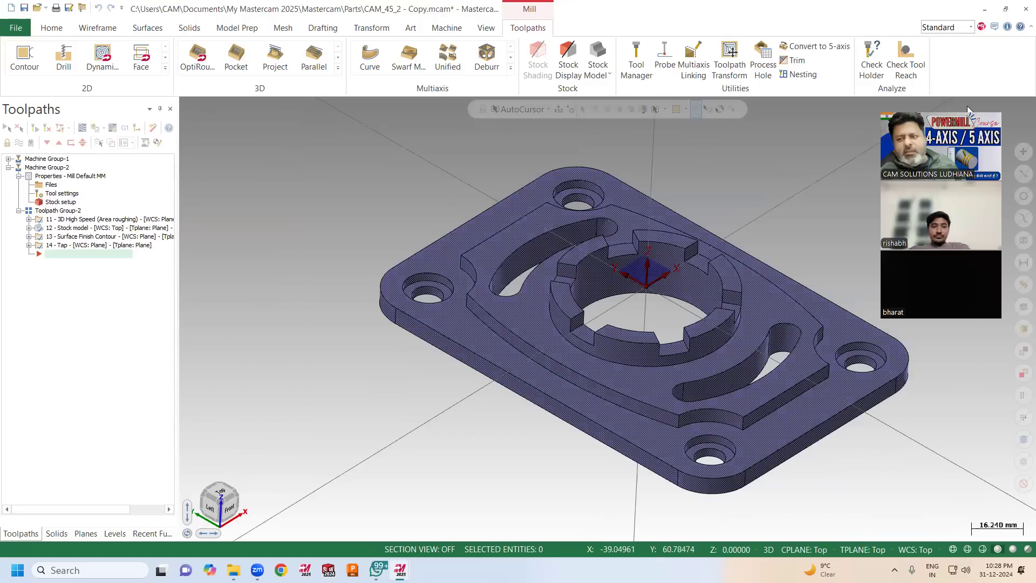
{"action": "scroll", "coordinate": [358, 346], "scroll_direction": "down", "scroll_amount": 4}
{"action": "scroll", "coordinate": [763, 314], "scroll_direction": "up", "scroll_amount": 4}
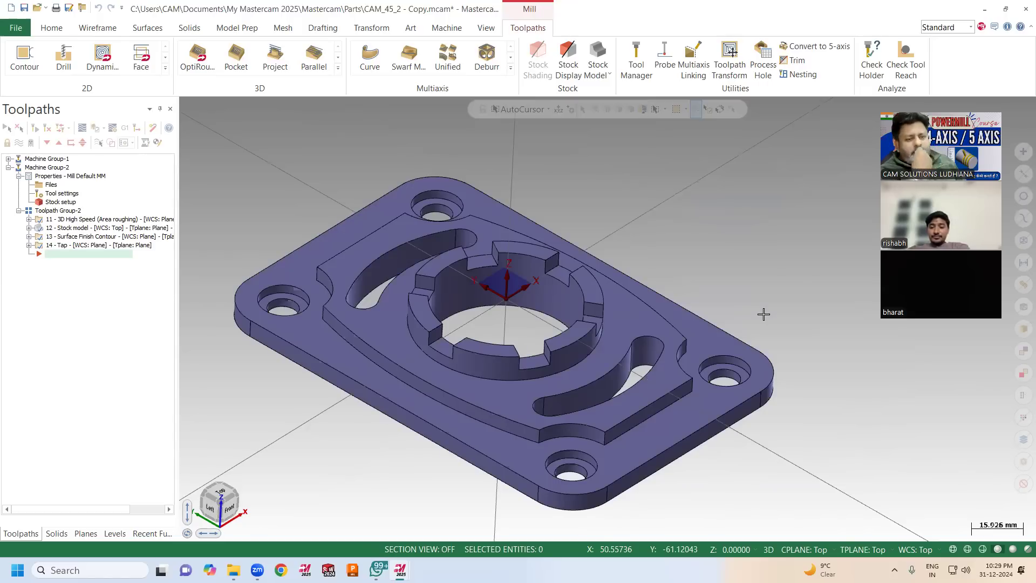
Try to switch the open part's system configuration to the inch file mcamx.config, and cancel the change.
{"action": "left_click", "coordinate": [15, 31]}
{"action": "left_click", "coordinate": [70, 346]}
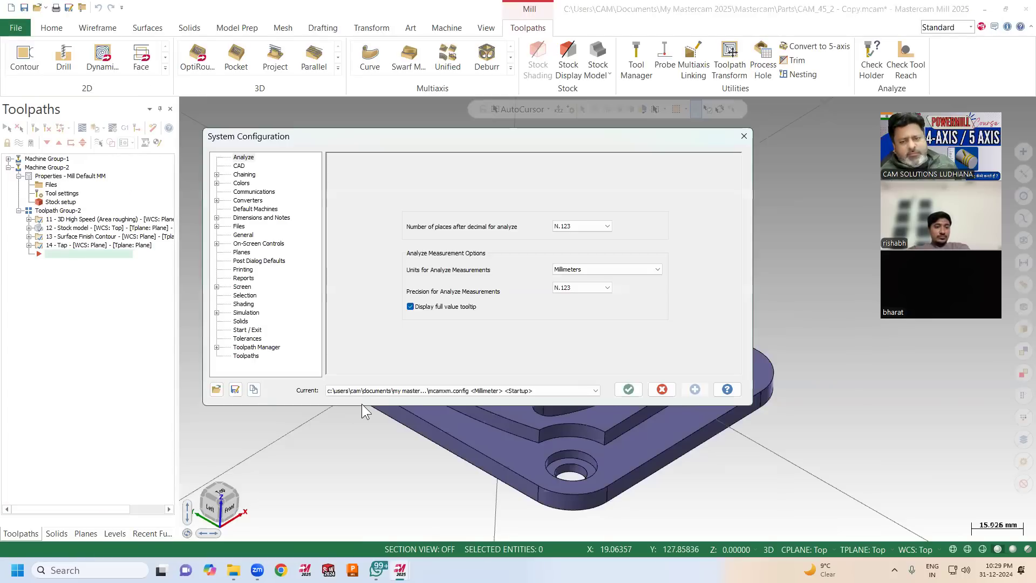
{"action": "left_click", "coordinate": [491, 390]}
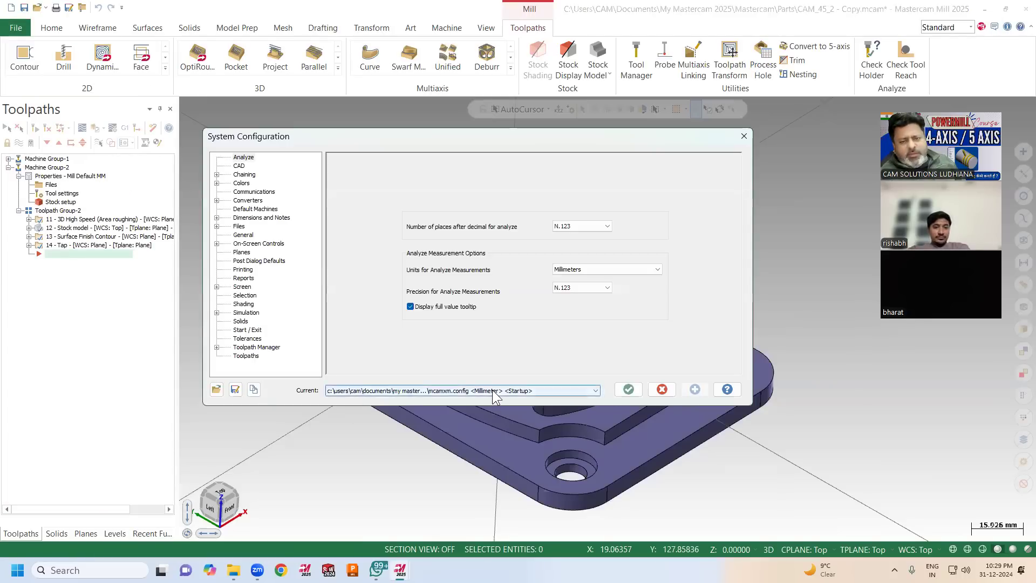
{"action": "left_click", "coordinate": [487, 392]}
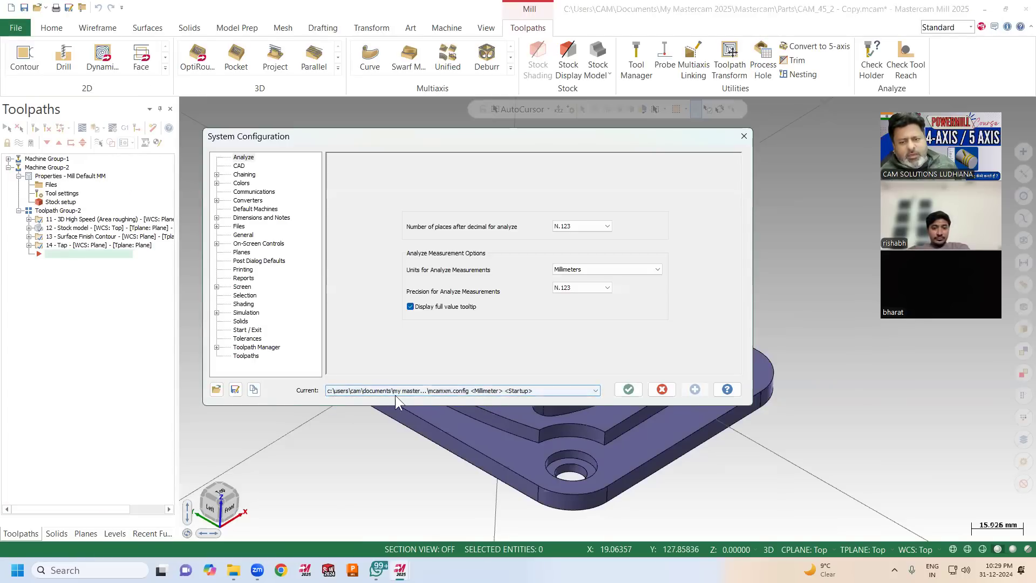
{"action": "left_click", "coordinate": [476, 390]}
{"action": "left_click", "coordinate": [476, 401]}
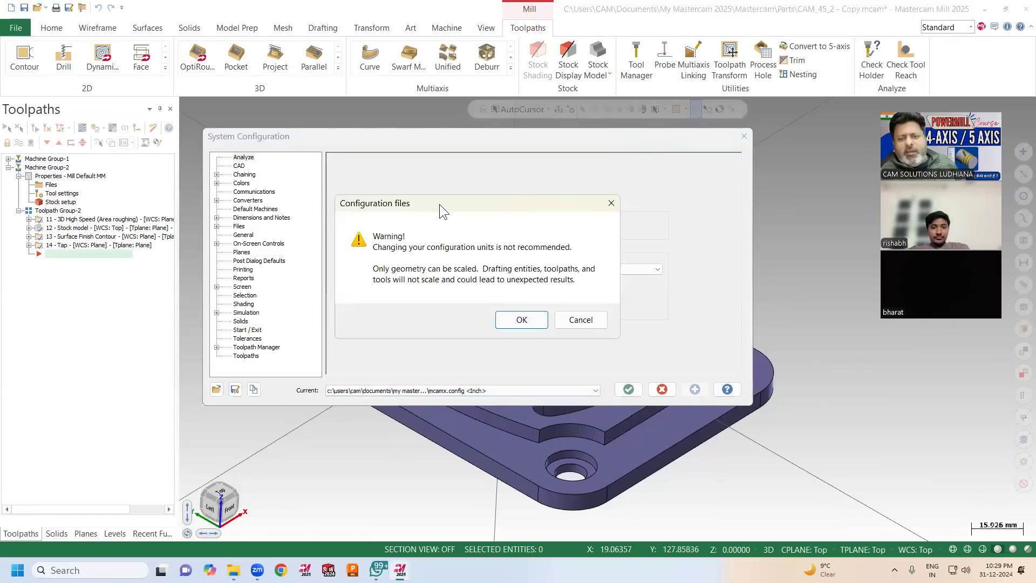
{"action": "left_click_drag", "start_coordinate": [439, 204], "coordinate": [525, 136]}
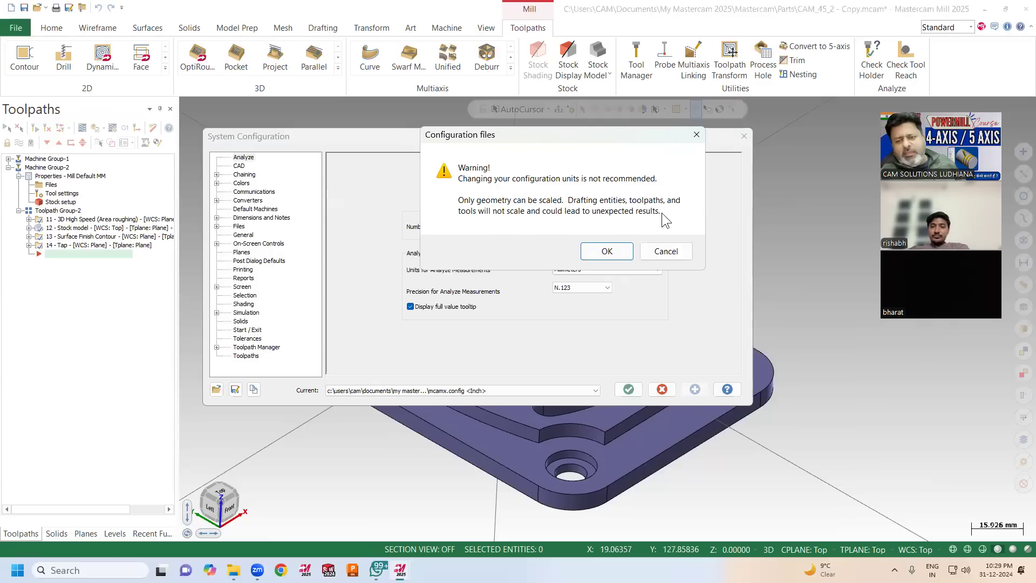
{"action": "left_click", "coordinate": [666, 251]}
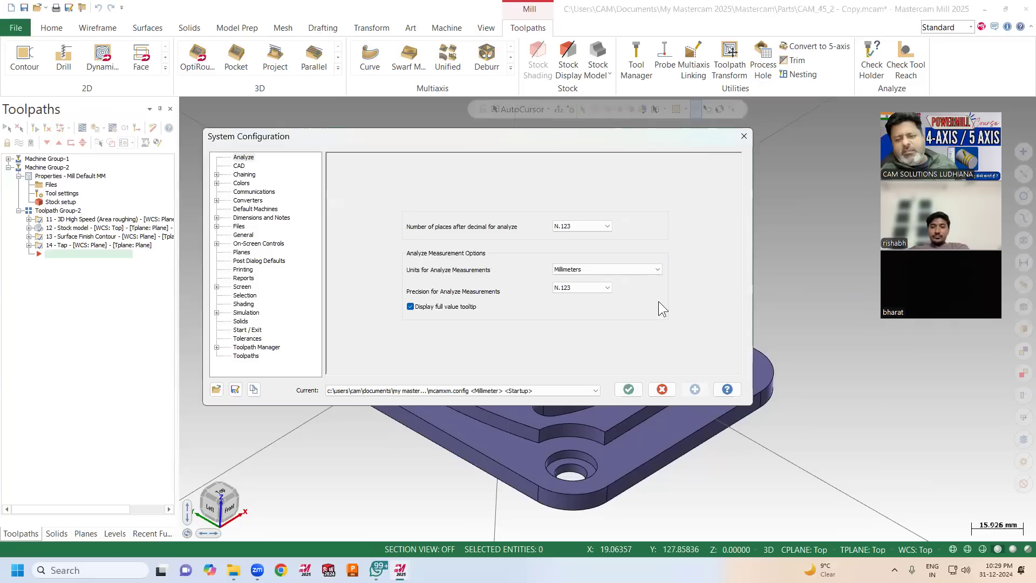
{"action": "left_click", "coordinate": [662, 388]}
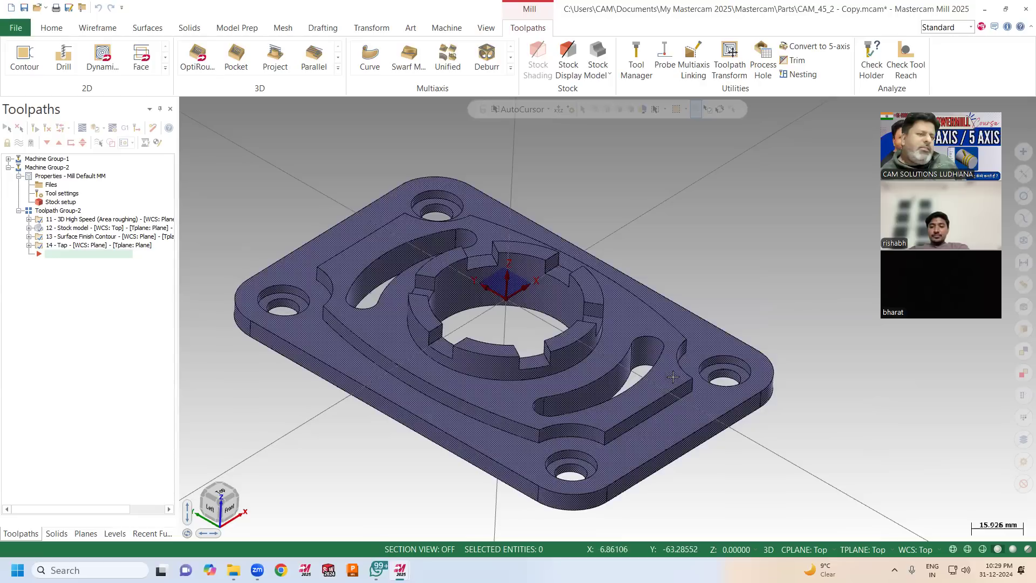
Start a new file without saving the current part, and set the system configuration to the inch file mcamx.config.
{"action": "left_click", "coordinate": [10, 8]}
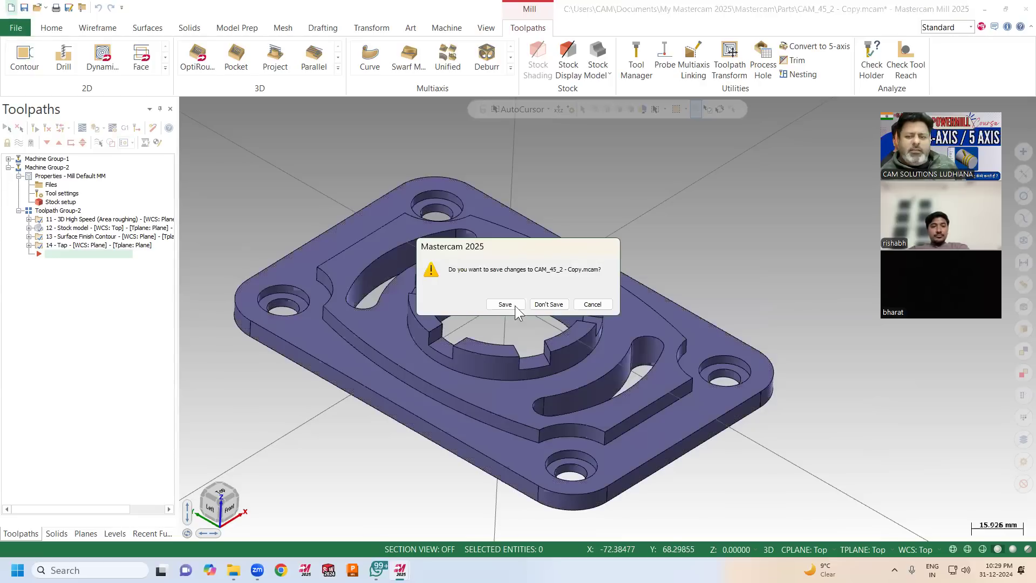
{"action": "left_click", "coordinate": [549, 305]}
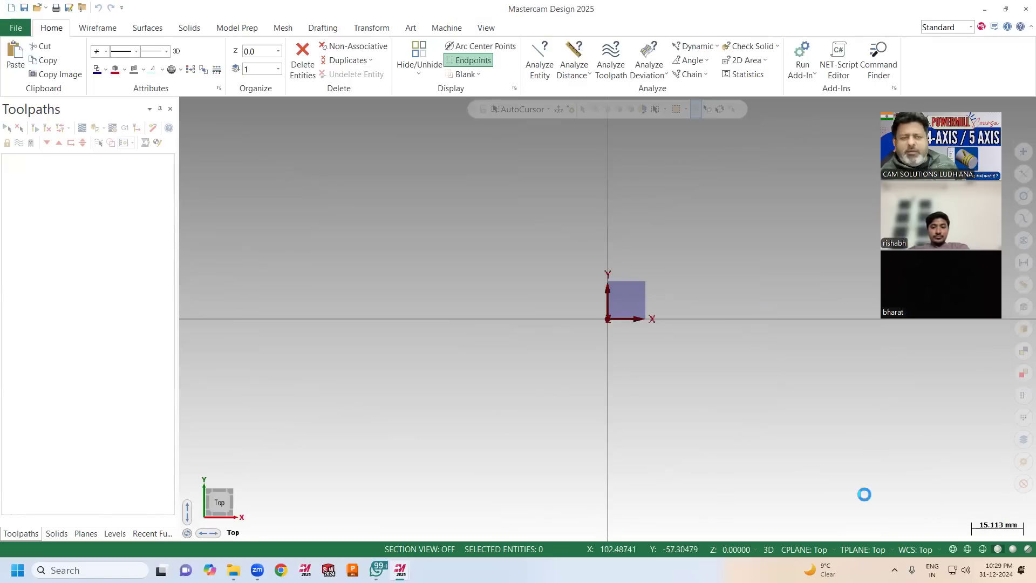
{"action": "left_click", "coordinate": [16, 28]}
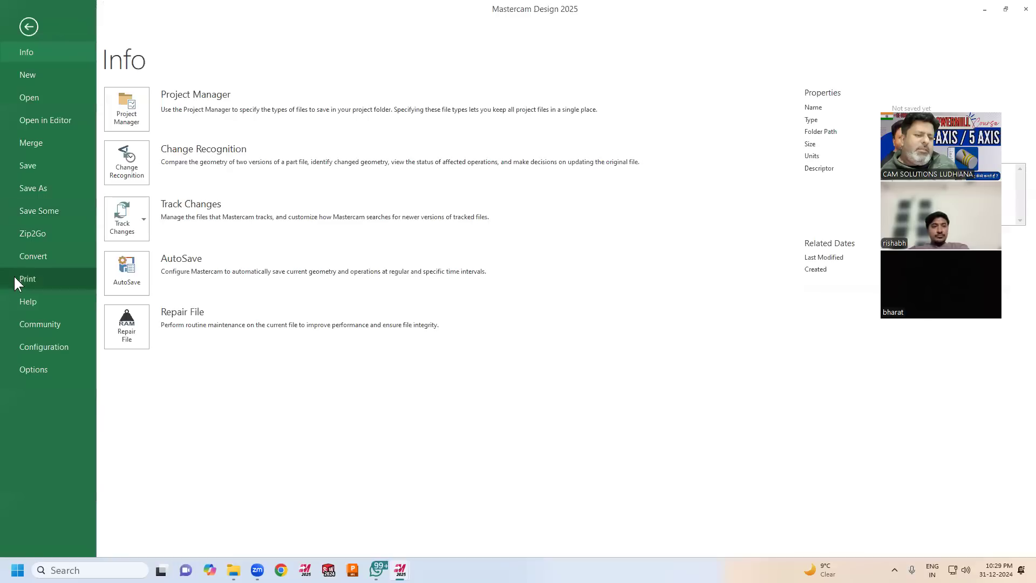
{"action": "left_click", "coordinate": [59, 349]}
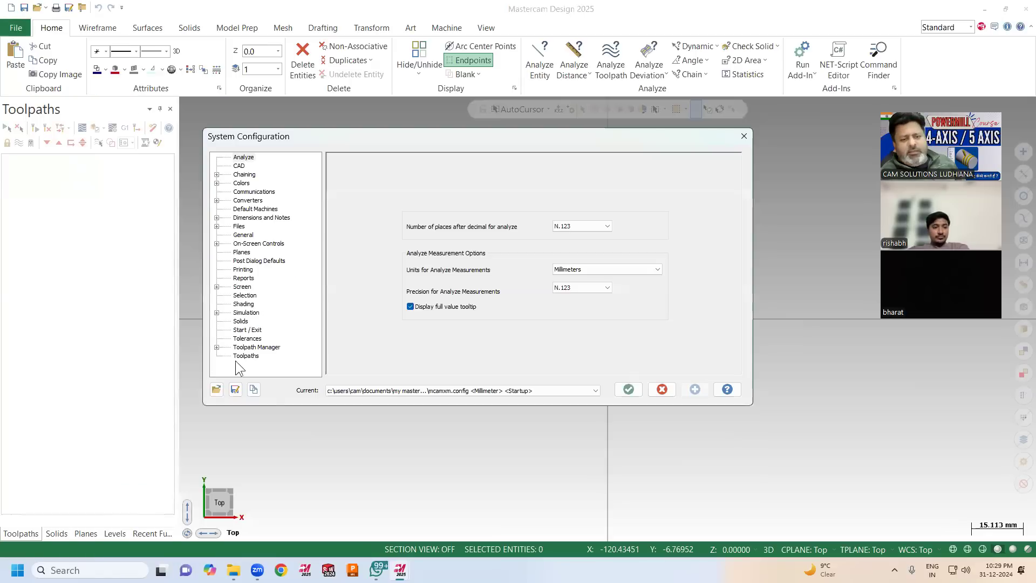
{"action": "left_click", "coordinate": [440, 391]}
{"action": "left_click", "coordinate": [441, 401]}
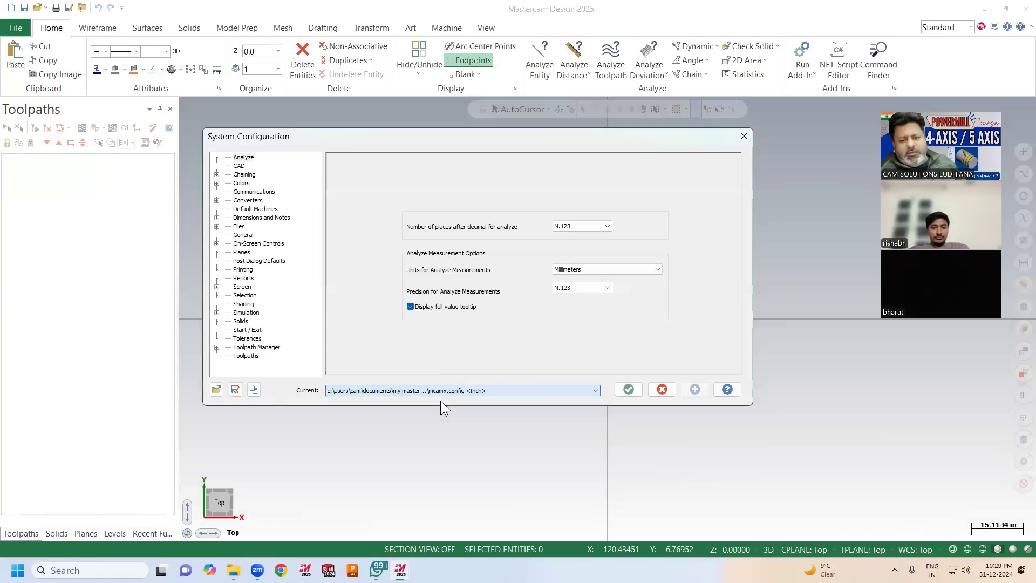
{"action": "left_click", "coordinate": [628, 389]}
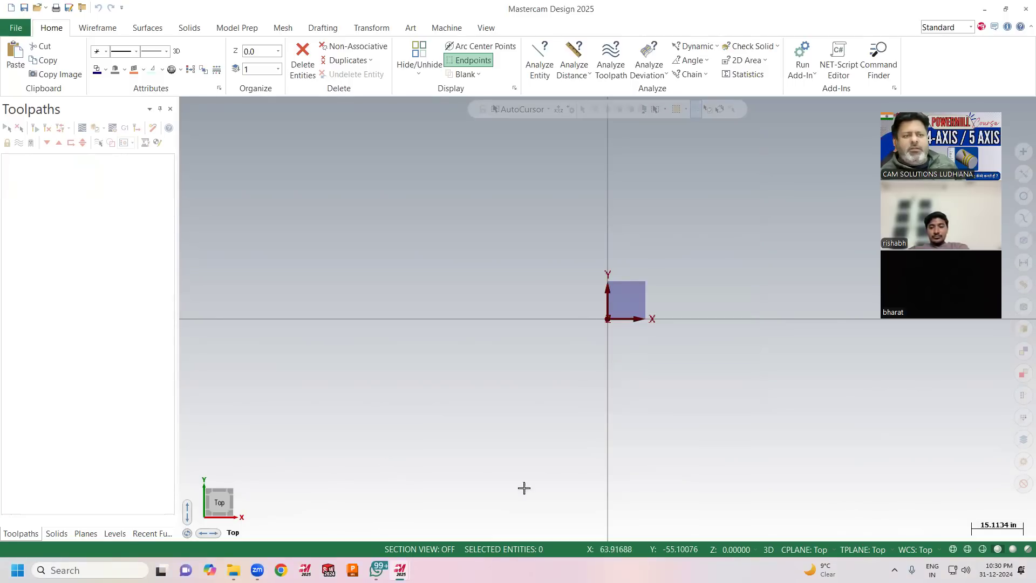
Draw a rectangle from the origin with a width of 100 in and a height of about 74.9 in, and undo it.
{"action": "left_click", "coordinate": [102, 28]}
{"action": "left_click", "coordinate": [383, 54]}
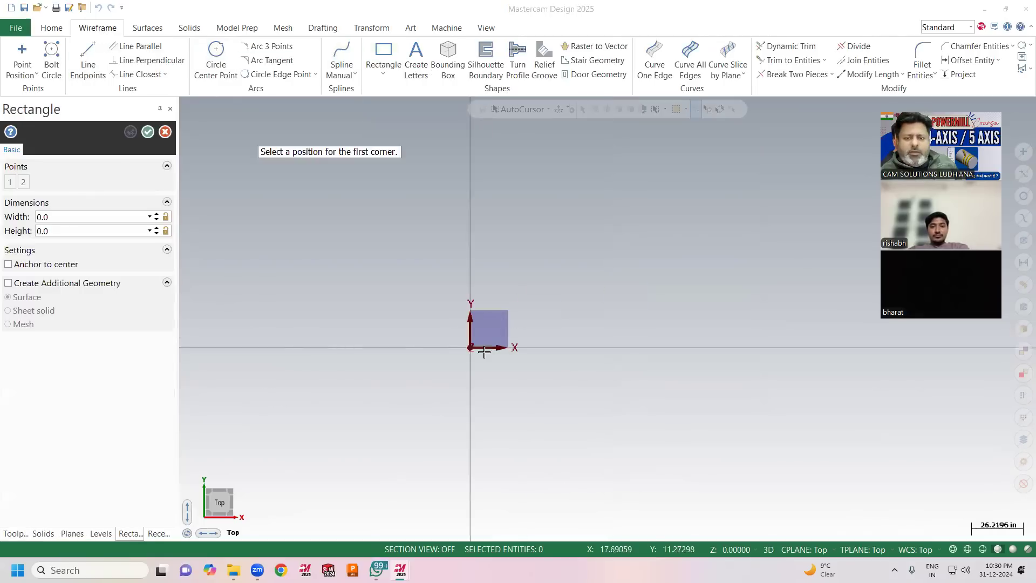
{"action": "left_click", "coordinate": [470, 347]}
{"action": "left_click", "coordinate": [637, 200]}
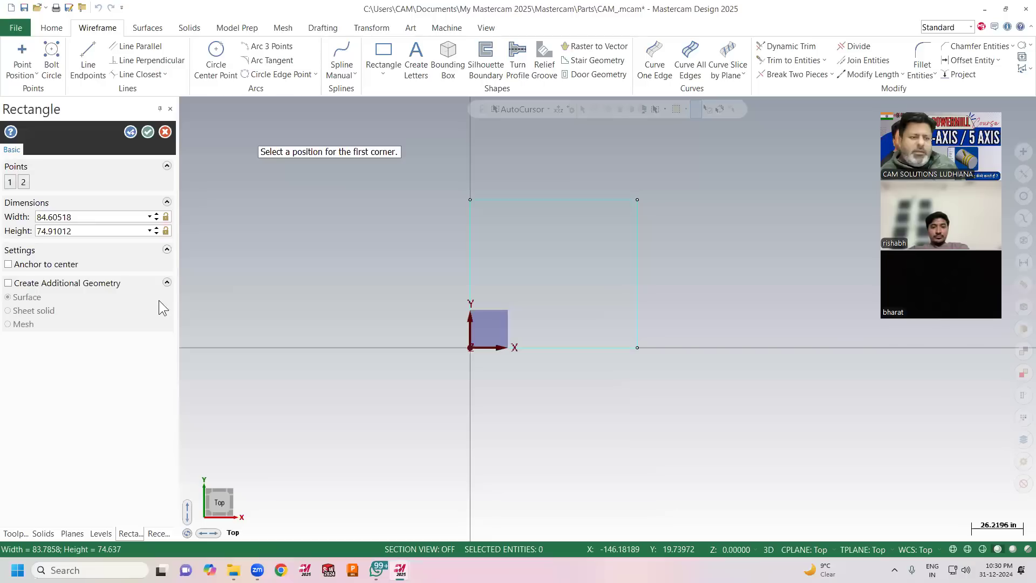
{"action": "left_click", "coordinate": [105, 218]}
{"action": "type", "text": "100"}
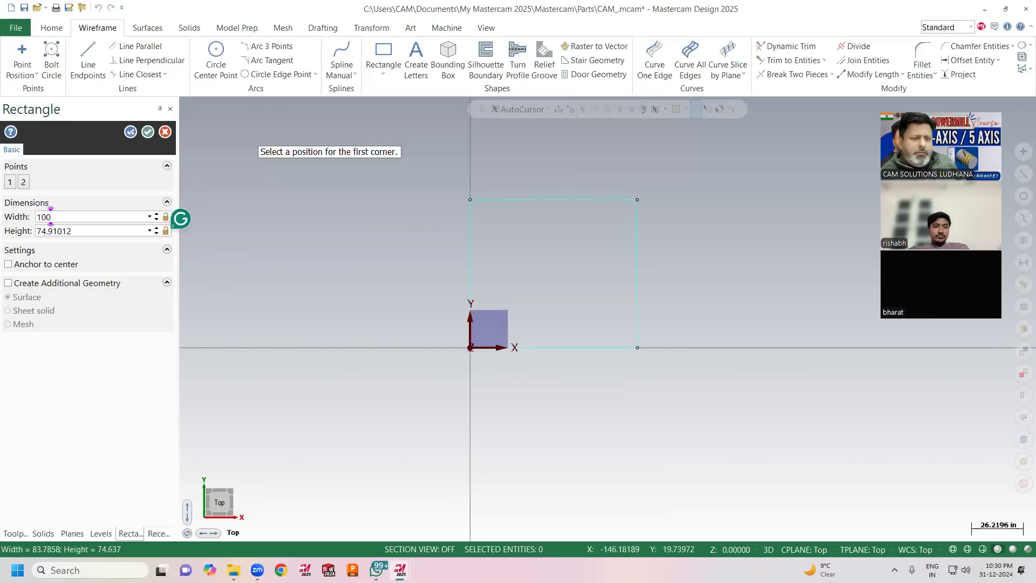
{"action": "key", "text": "Return"}
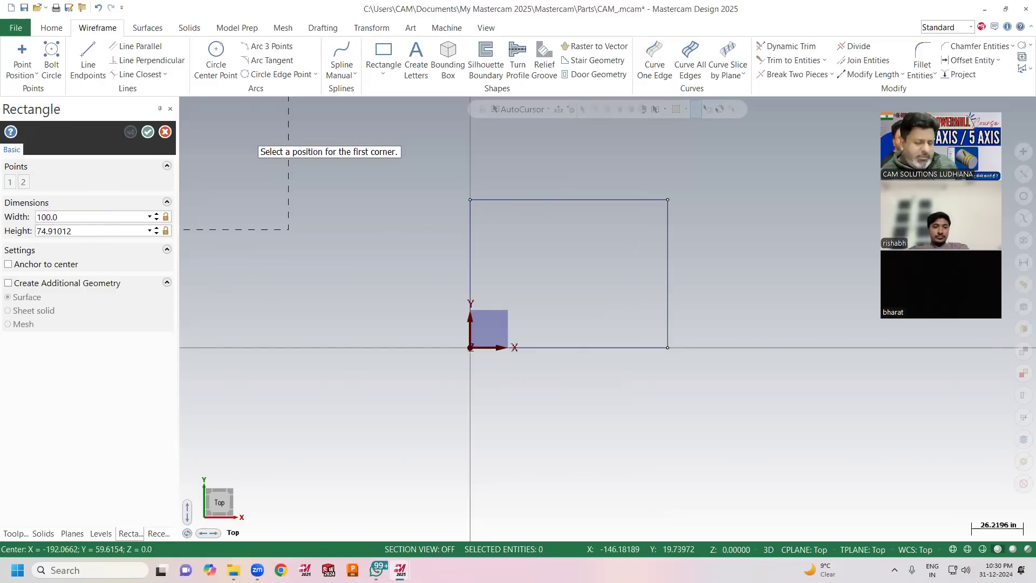
{"action": "key", "text": "Escape"}
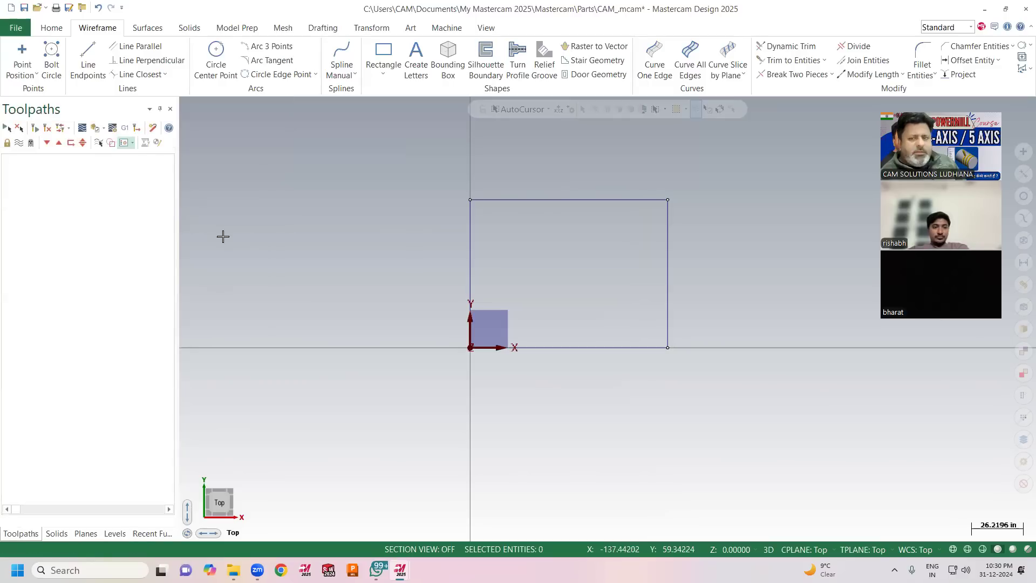
{"action": "key", "text": "ctrl+z"}
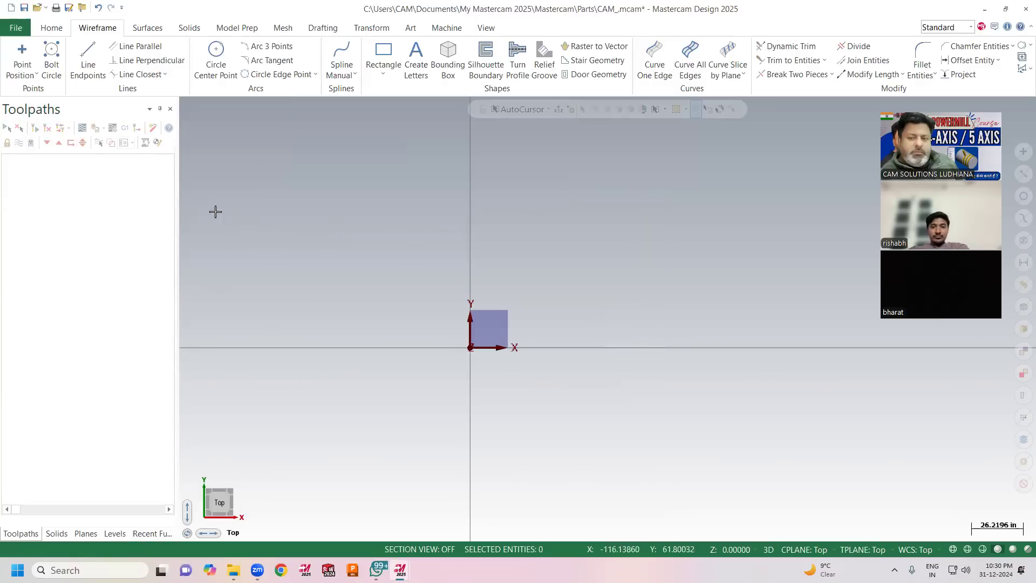
Draw a rectangle with its first corner at the origin, 100 in wide and 100 in high.
{"action": "left_click", "coordinate": [394, 79]}
{"action": "left_click", "coordinate": [470, 347]}
{"action": "left_click", "coordinate": [621, 217]}
{"action": "left_click", "coordinate": [95, 214]}
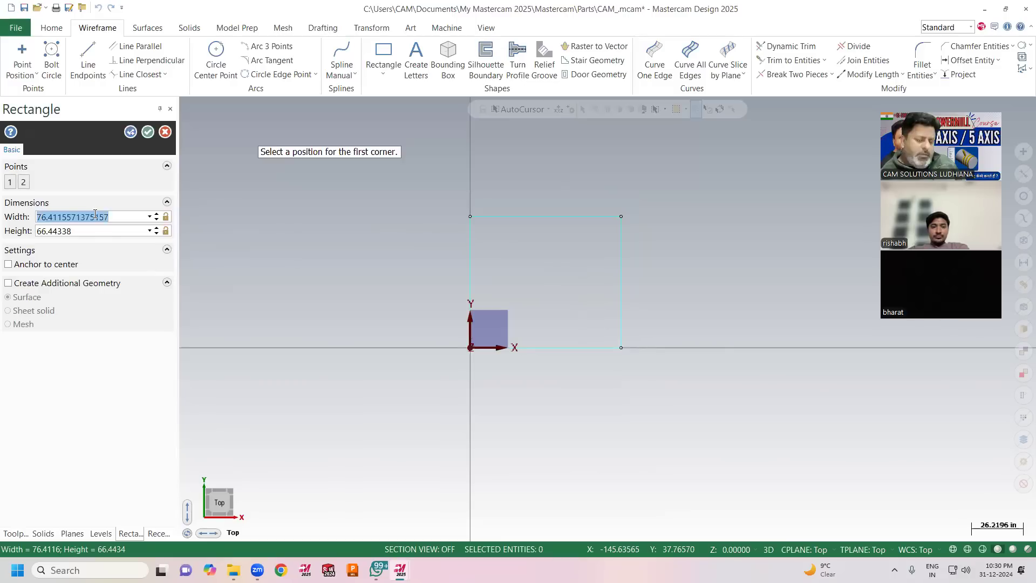
{"action": "type", "text": "100"}
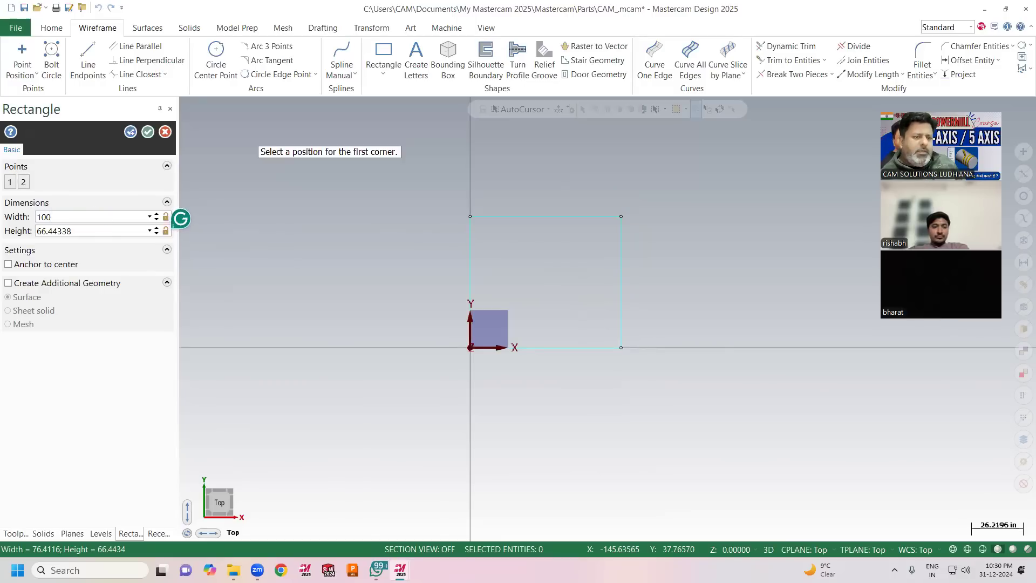
{"action": "left_click", "coordinate": [89, 230]}
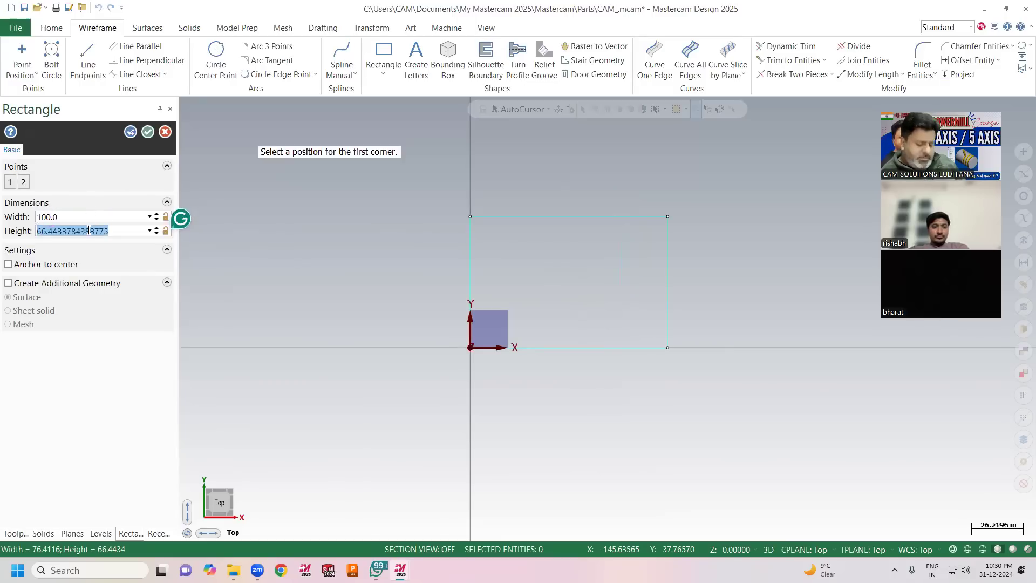
{"action": "type", "text": "100"}
{"action": "key", "text": "Return"}
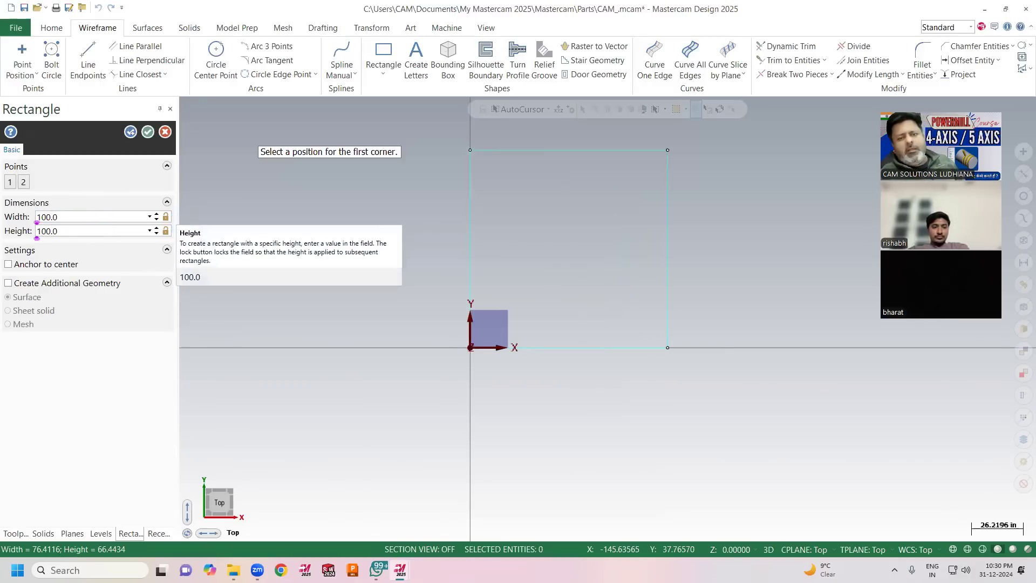
{"action": "left_click", "coordinate": [147, 132]}
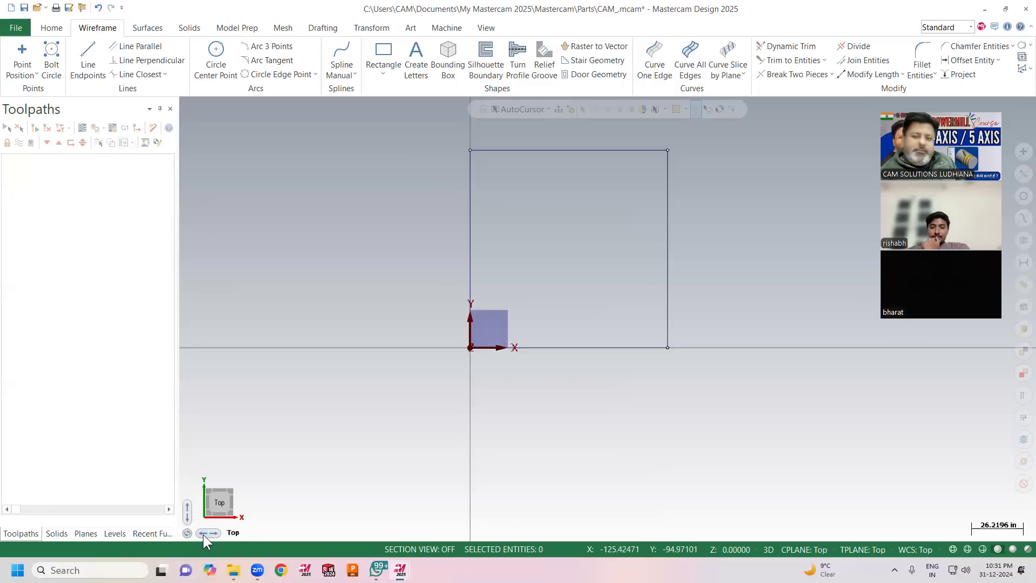
Create a center-point circle inside the square near its upper-left corner with a diameter of 20mm.
{"action": "scroll", "coordinate": [351, 464], "scroll_direction": "down", "scroll_amount": 1}
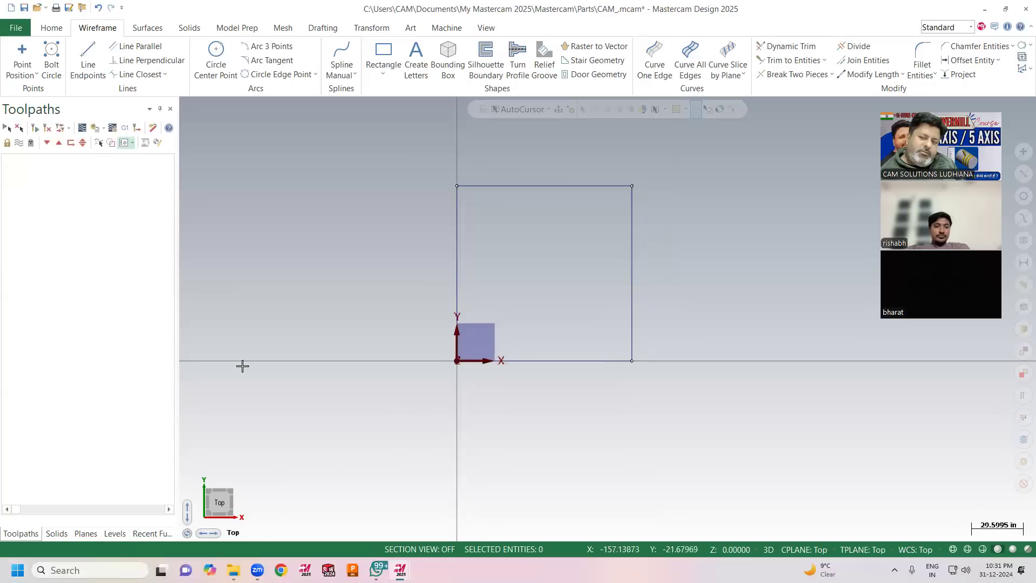
{"action": "left_click", "coordinate": [213, 54]}
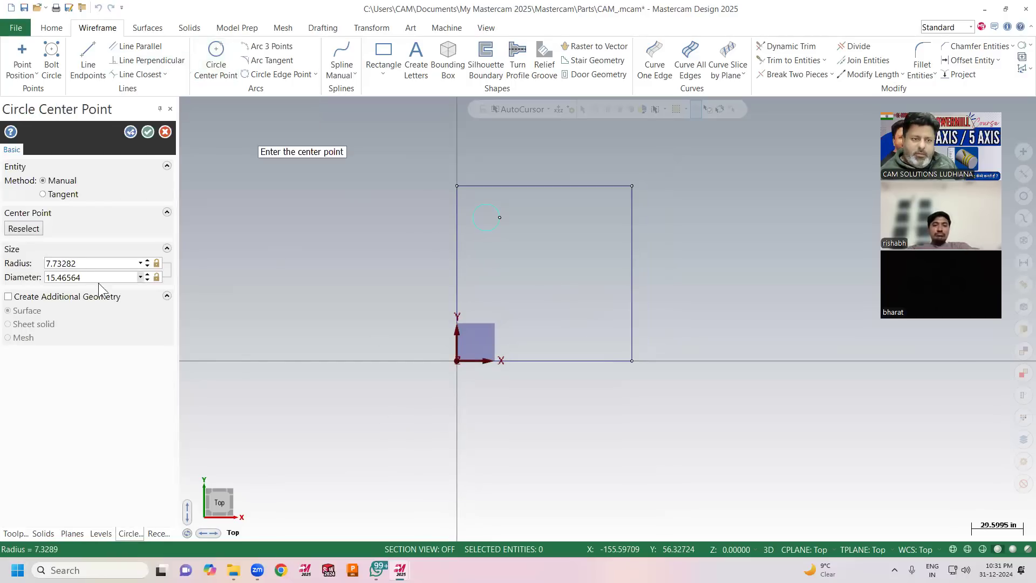
{"action": "left_click", "coordinate": [90, 263]}
{"action": "key", "text": "Tab"}
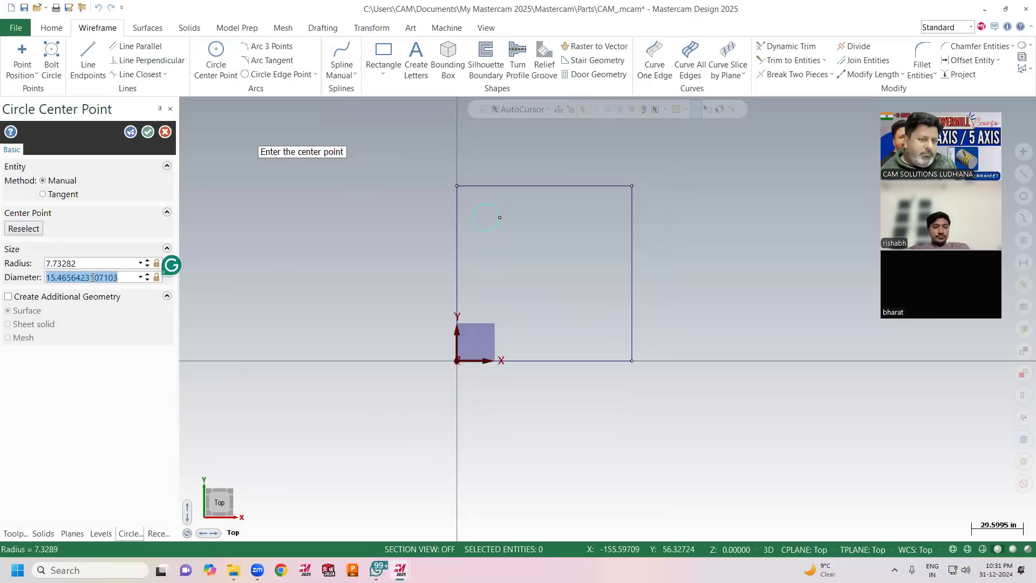
{"action": "type", "text": "20mm"}
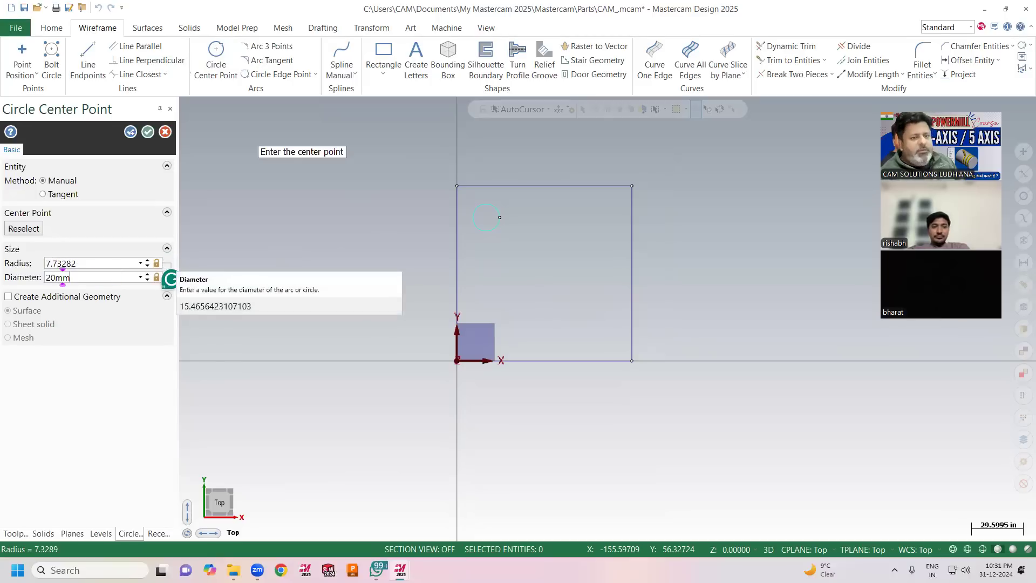
{"action": "key", "text": "Return"}
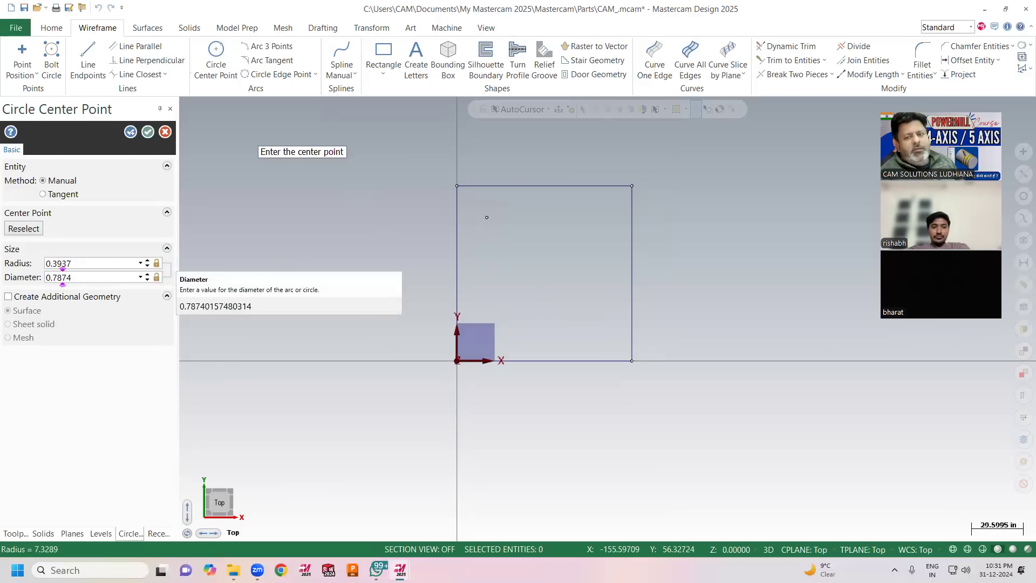
{"action": "left_click", "coordinate": [131, 131]}
{"action": "left_click", "coordinate": [147, 131]}
Turn off the display of endpoints on the square and the small circle.
{"action": "scroll", "coordinate": [488, 217], "scroll_direction": "up", "scroll_amount": 3}
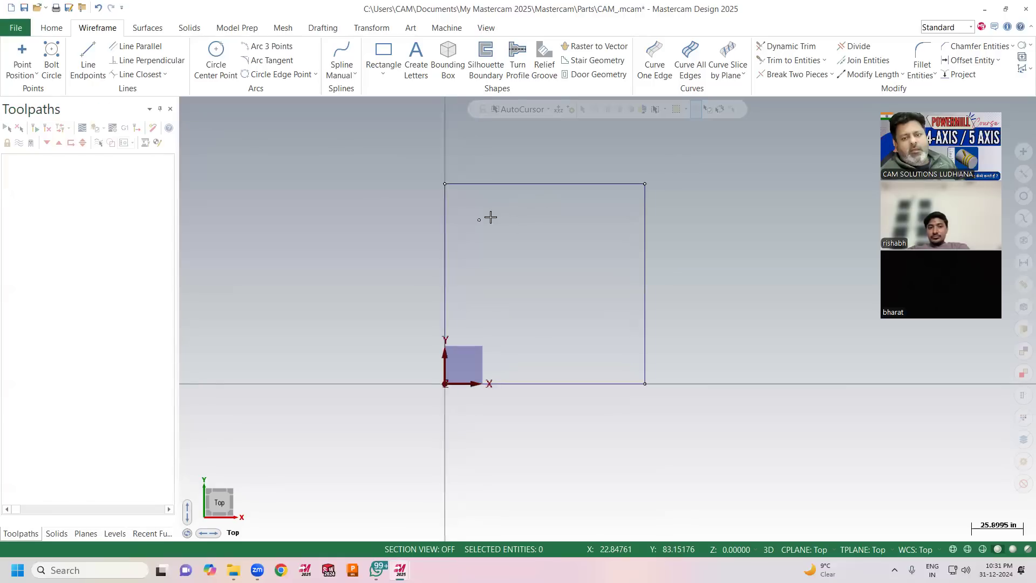
{"action": "scroll", "coordinate": [490, 217], "scroll_direction": "up", "scroll_amount": 1}
{"action": "scroll", "coordinate": [488, 217], "scroll_direction": "up", "scroll_amount": 1}
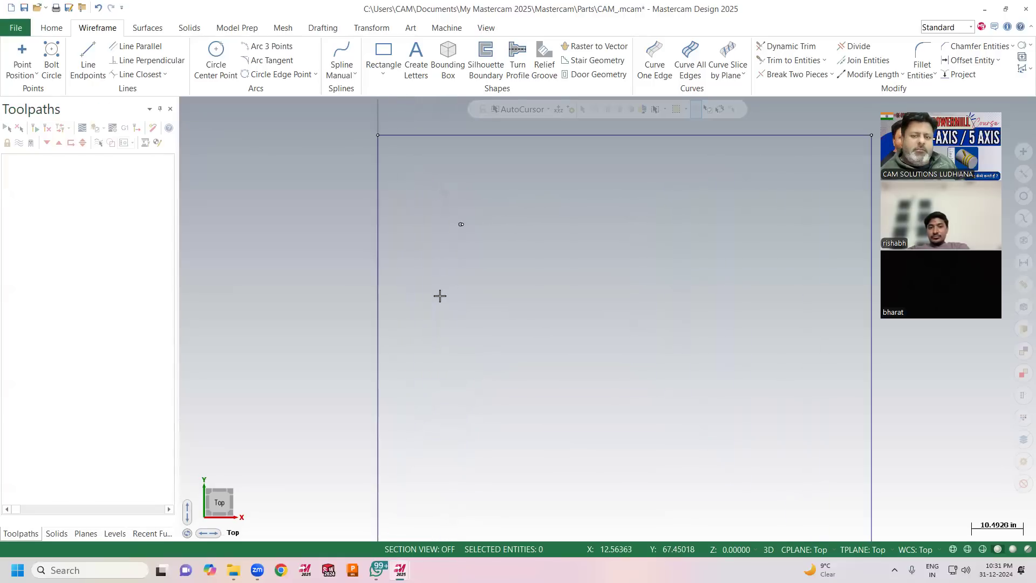
{"action": "left_click", "coordinate": [53, 30]}
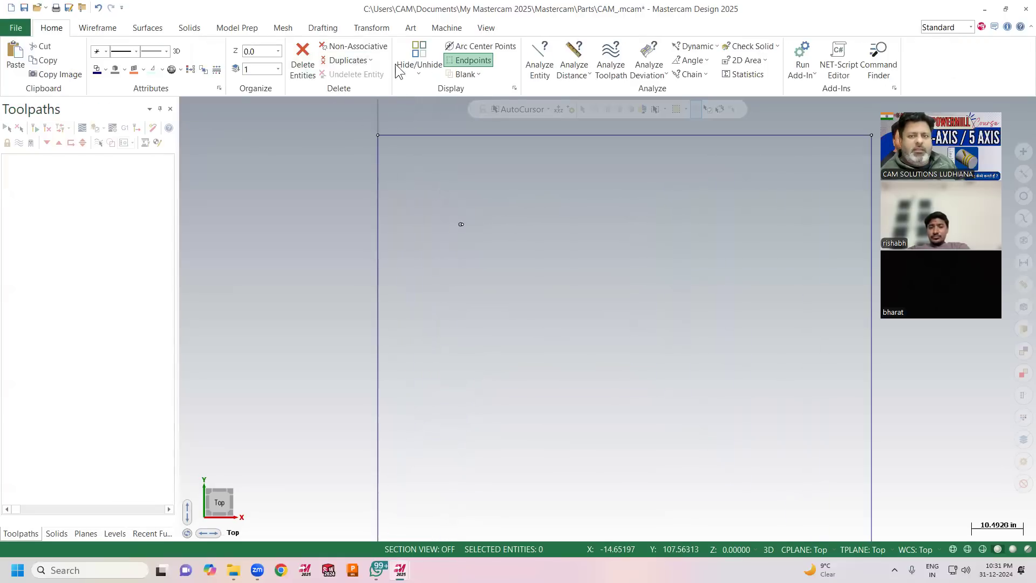
{"action": "left_click", "coordinate": [468, 60]}
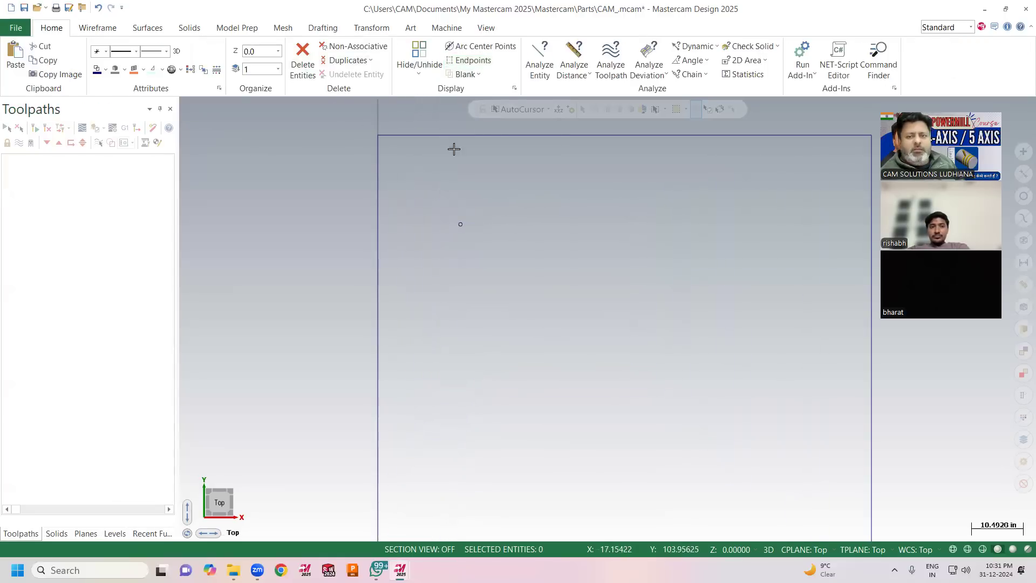
Create a center-point circle with a diameter of 100mm inside the square, just to the right of the small circle.
{"action": "left_click", "coordinate": [97, 28]}
{"action": "left_click", "coordinate": [216, 60]}
{"action": "left_click", "coordinate": [541, 221]}
{"action": "left_click", "coordinate": [504, 238]}
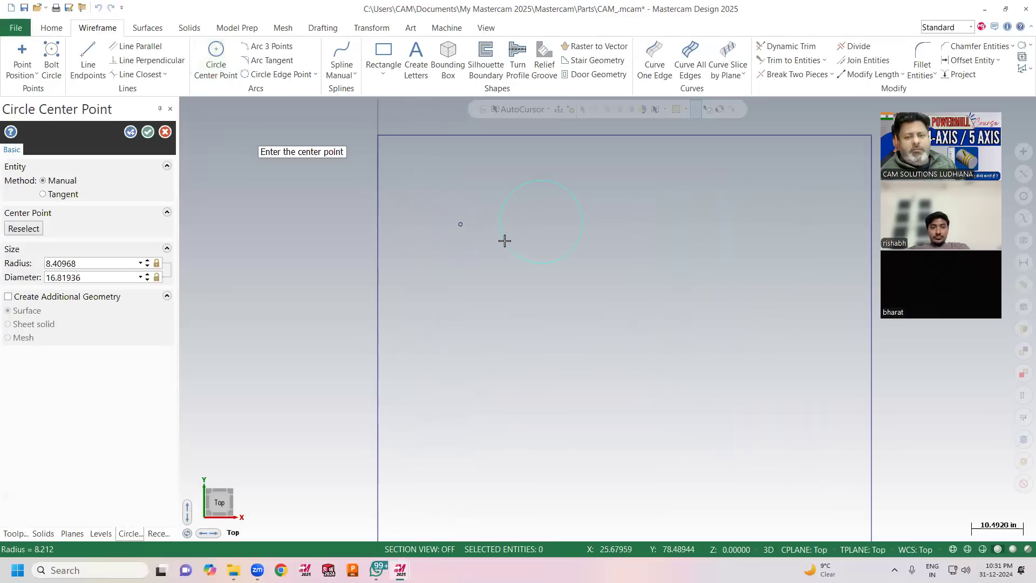
{"action": "left_click", "coordinate": [100, 278]}
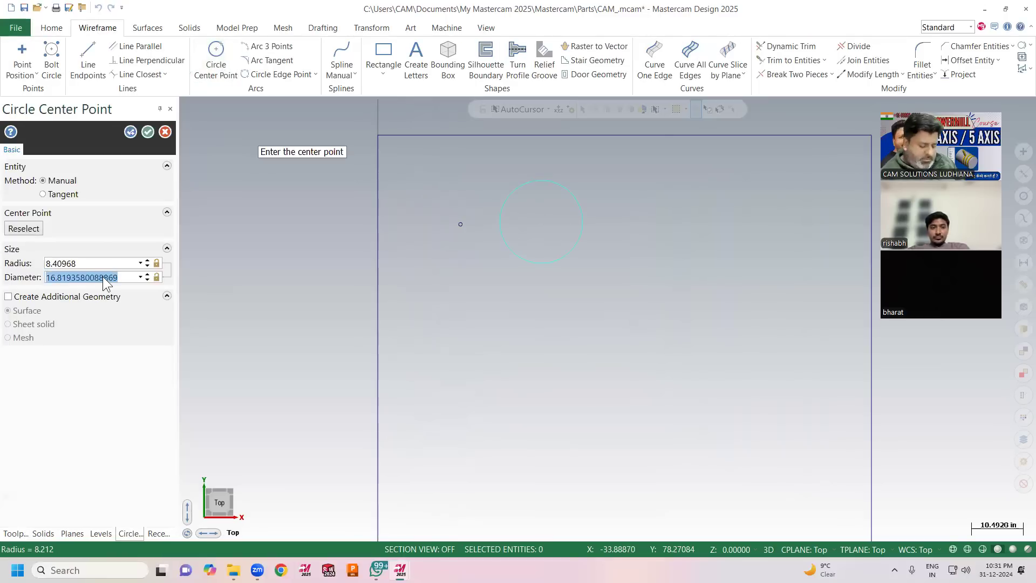
{"action": "type", "text": "100mm"}
{"action": "key", "text": "Return"}
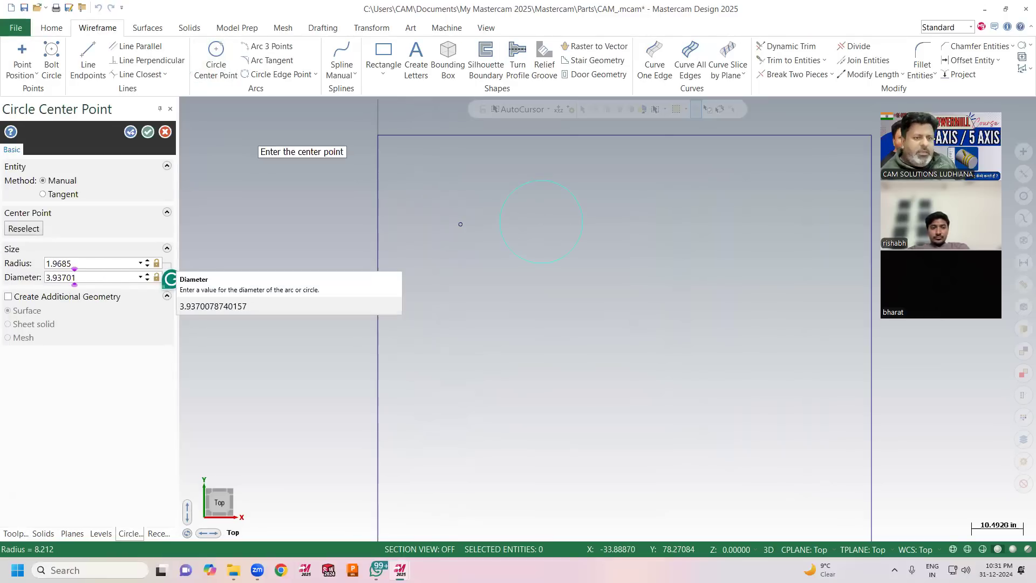
{"action": "left_click", "coordinate": [130, 132]}
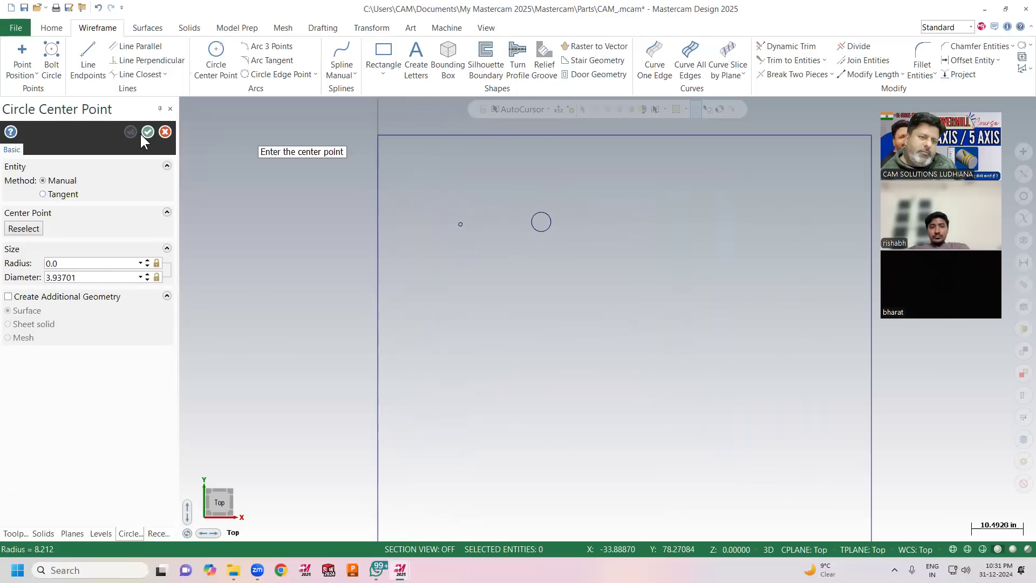
{"action": "left_click", "coordinate": [148, 131]}
{"action": "scroll", "coordinate": [539, 242], "scroll_direction": "down", "scroll_amount": 4}
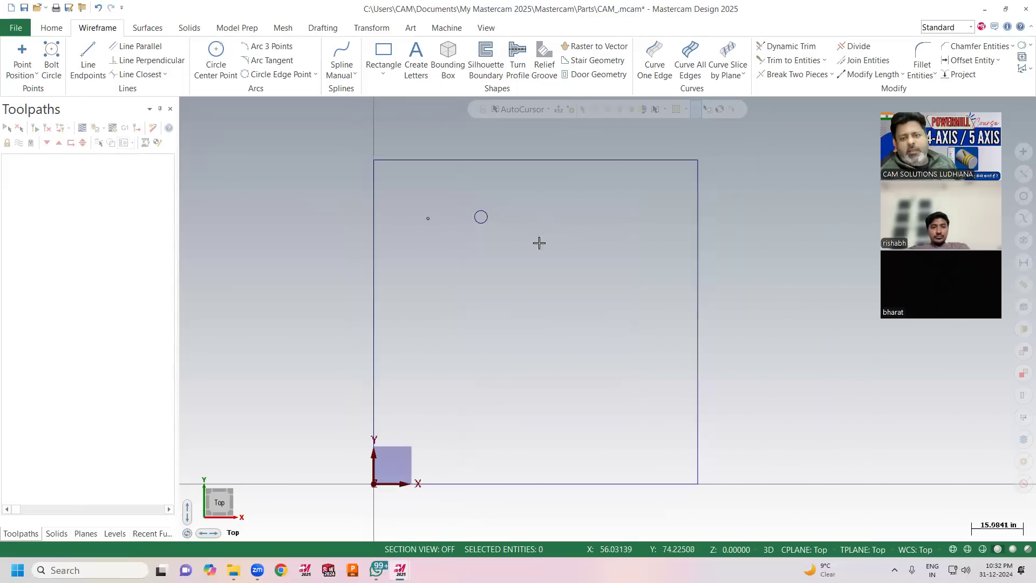
{"action": "scroll", "coordinate": [531, 243], "scroll_direction": "up", "scroll_amount": 1}
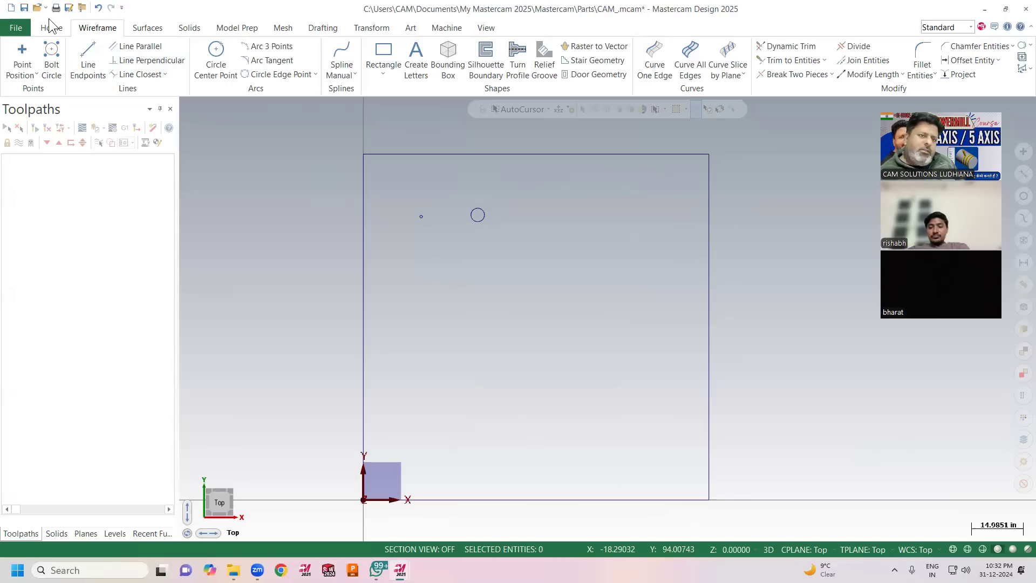
Switch the system configuration to mcamxm.config <Millimeter> and scale the current part to millimeters.
{"action": "left_click", "coordinate": [21, 26]}
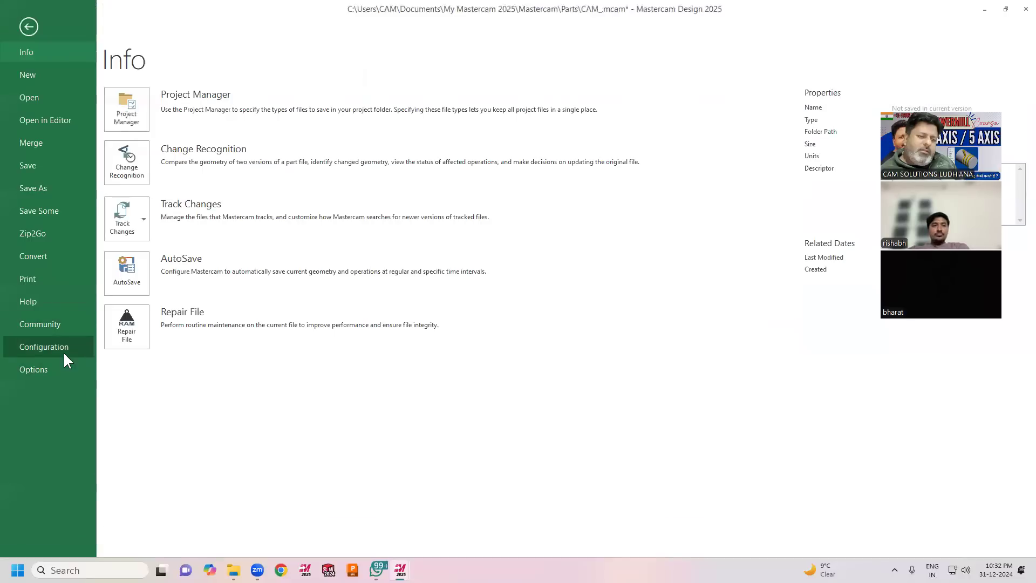
{"action": "left_click", "coordinate": [65, 352]}
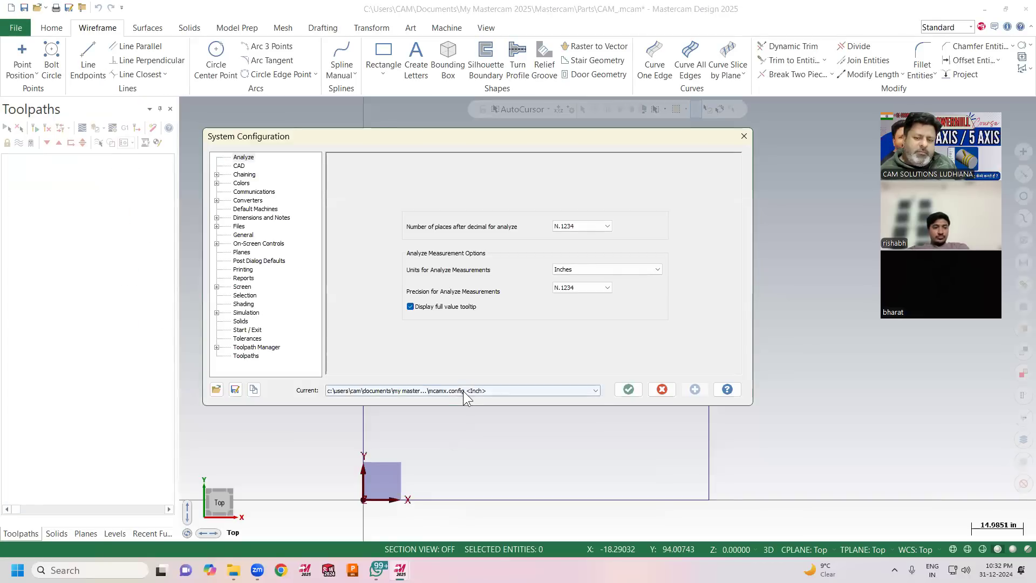
{"action": "left_click", "coordinate": [463, 392]}
{"action": "left_click", "coordinate": [468, 415]}
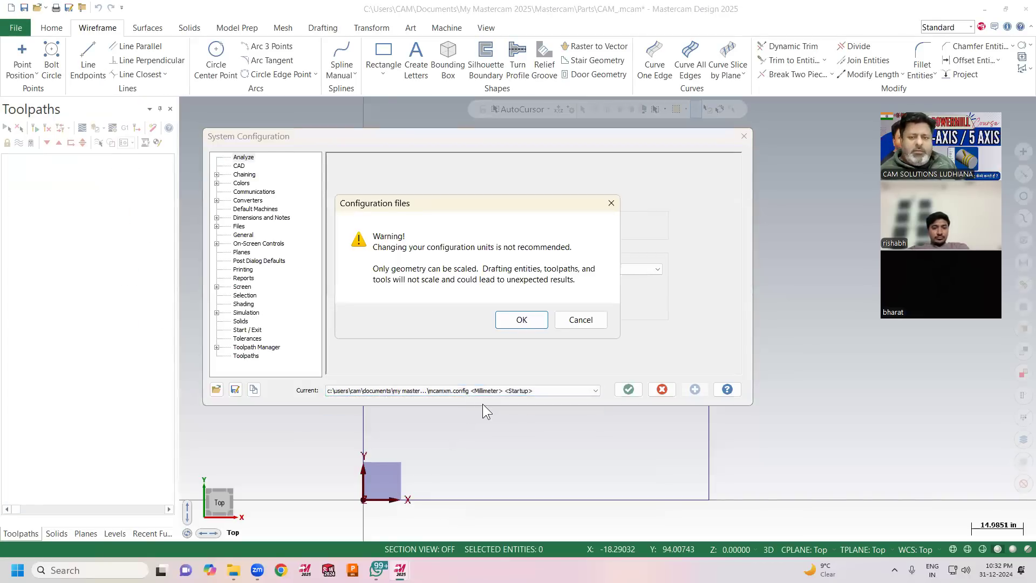
{"action": "left_click", "coordinate": [516, 321]}
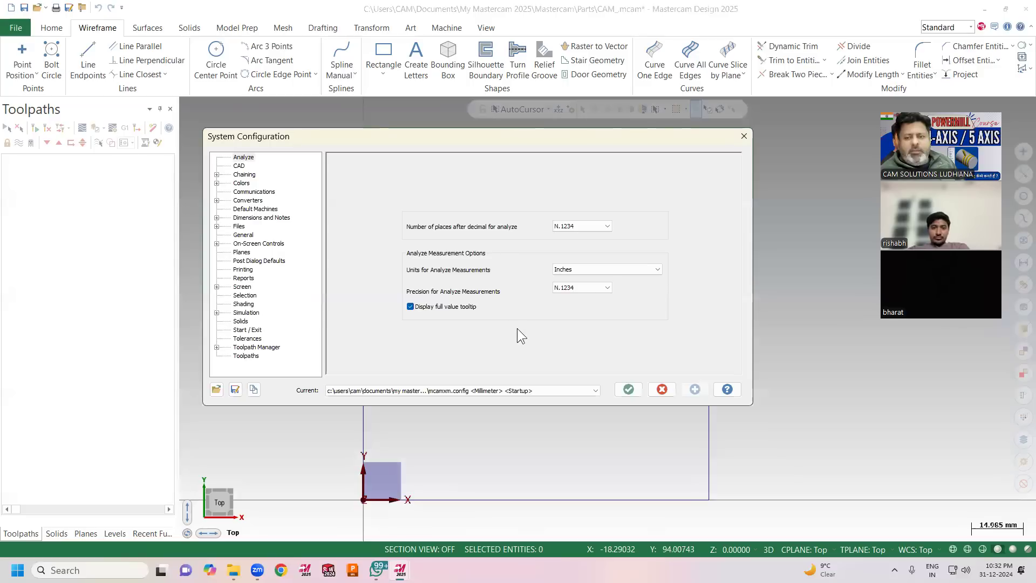
{"action": "left_click", "coordinate": [626, 388]}
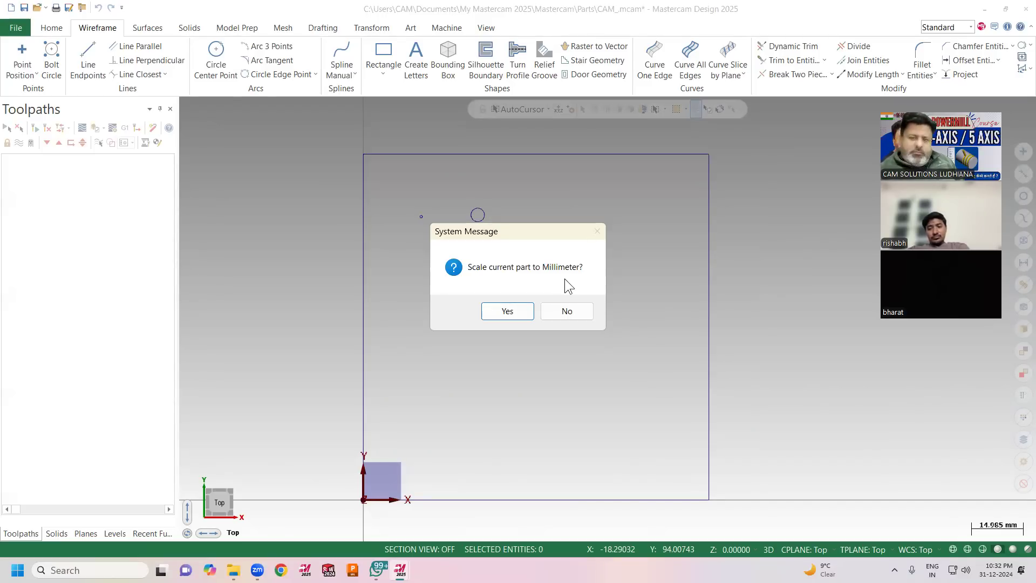
{"action": "left_click", "coordinate": [507, 311]}
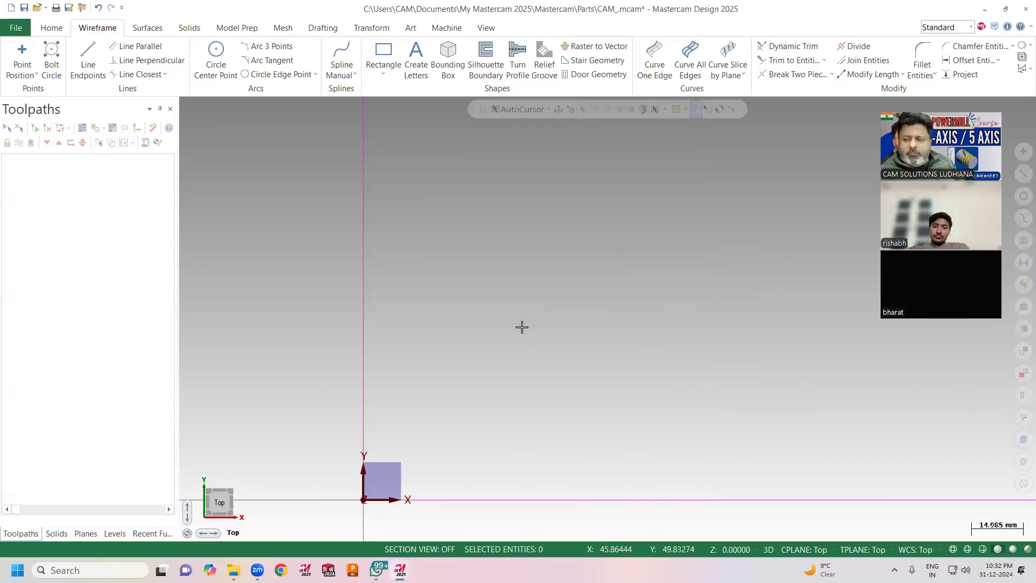
Show the whole scaled part in the isometric view and return to the top view.
{"action": "right_click", "coordinate": [521, 335]}
{"action": "left_click", "coordinate": [563, 433]}
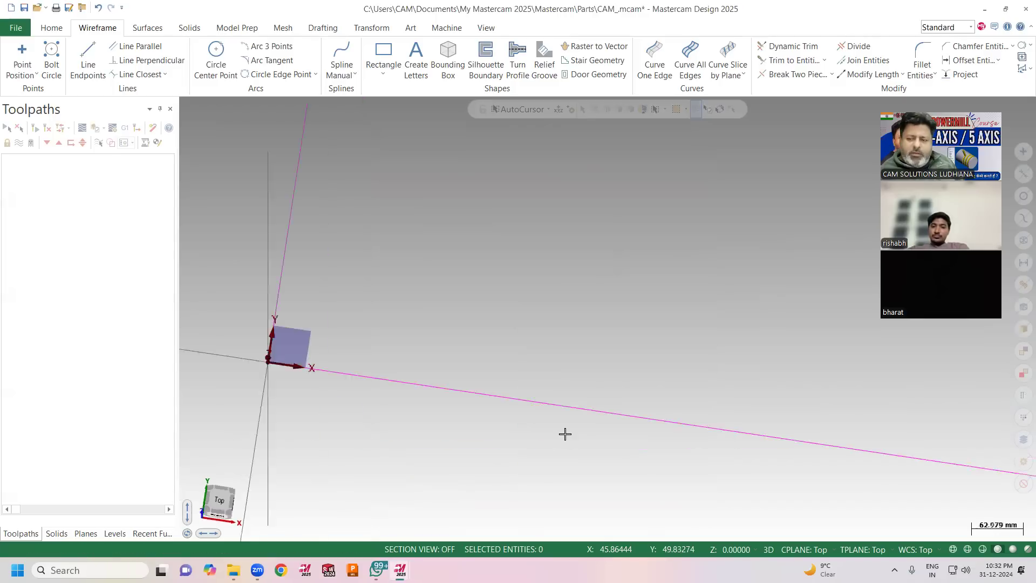
{"action": "right_click", "coordinate": [484, 319]}
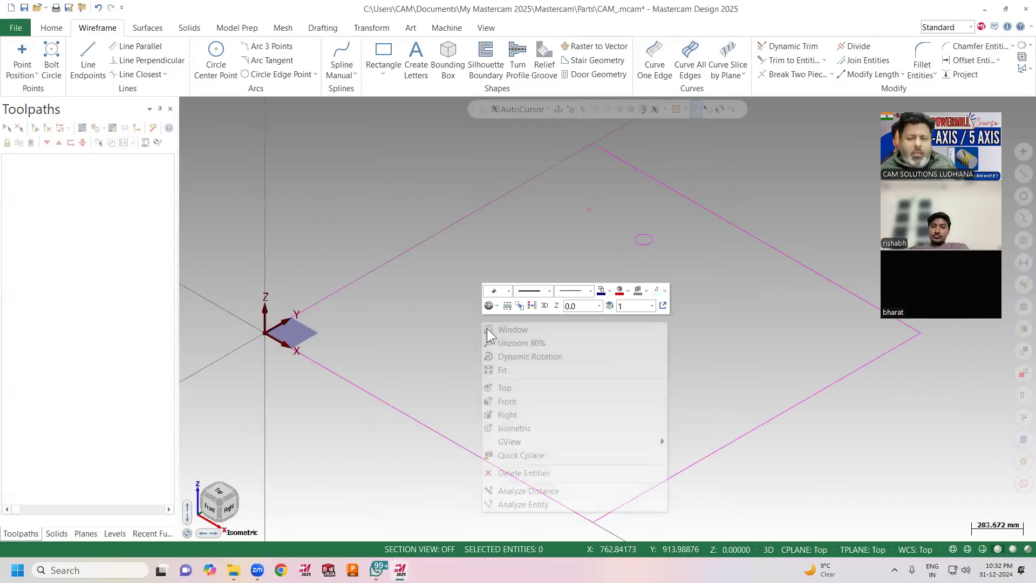
{"action": "left_click", "coordinate": [513, 383]}
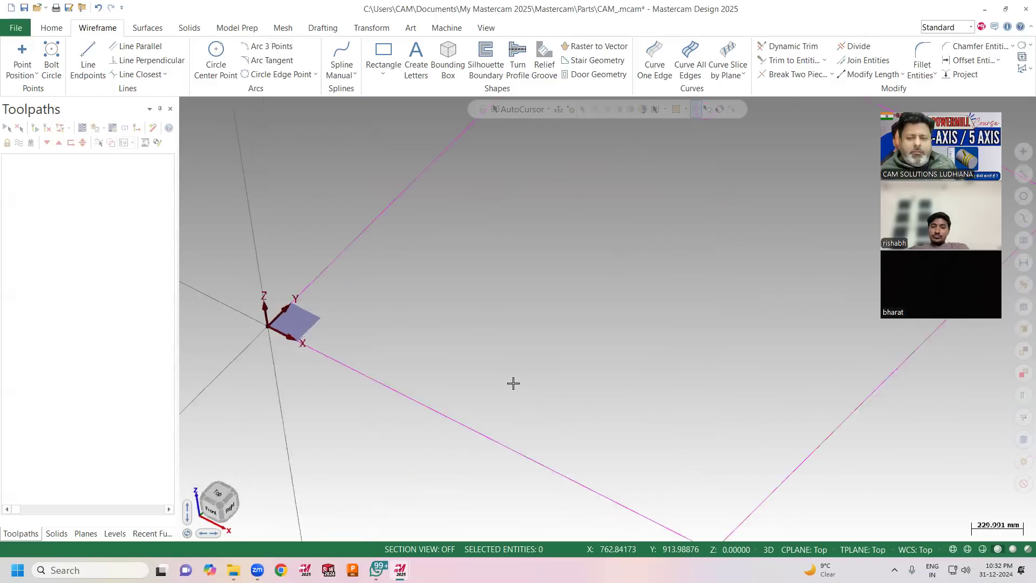
{"action": "right_click", "coordinate": [447, 322]}
{"action": "left_click", "coordinate": [479, 370]}
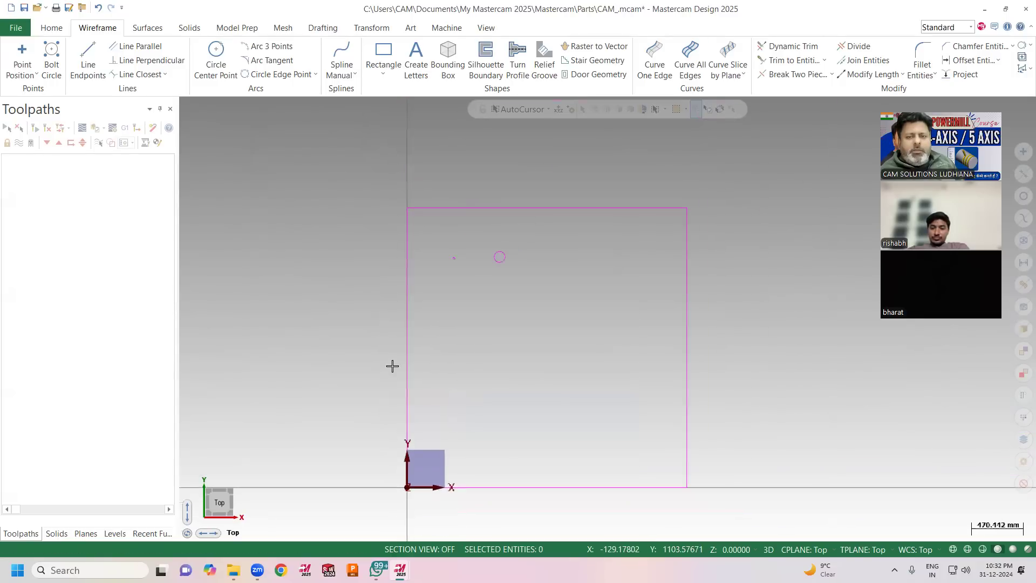
Add a horizontal dimension between the square's two upper corners, placing its text above the middle of the upper edge.
{"action": "left_click", "coordinate": [445, 28]}
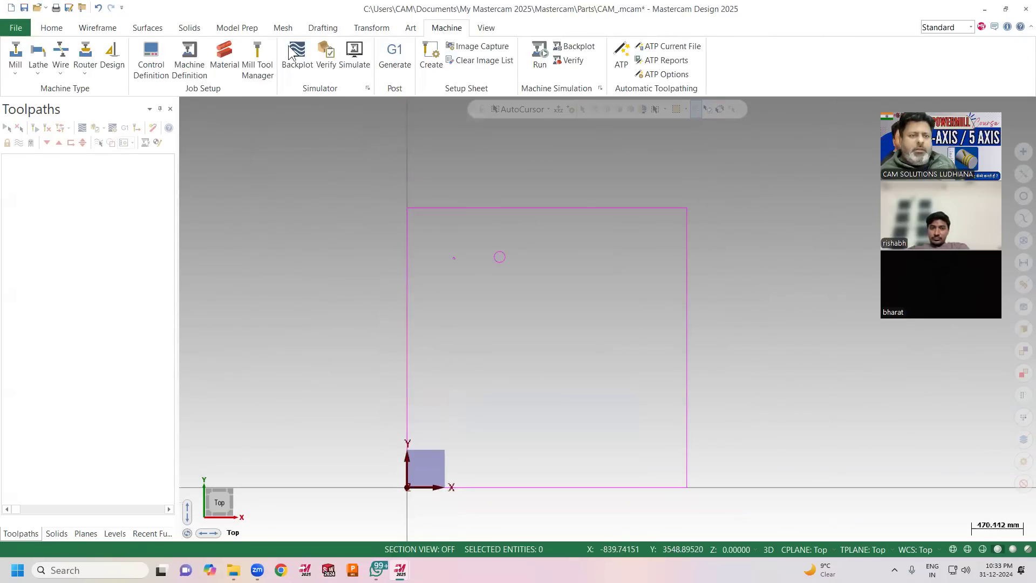
{"action": "left_click", "coordinate": [323, 30]}
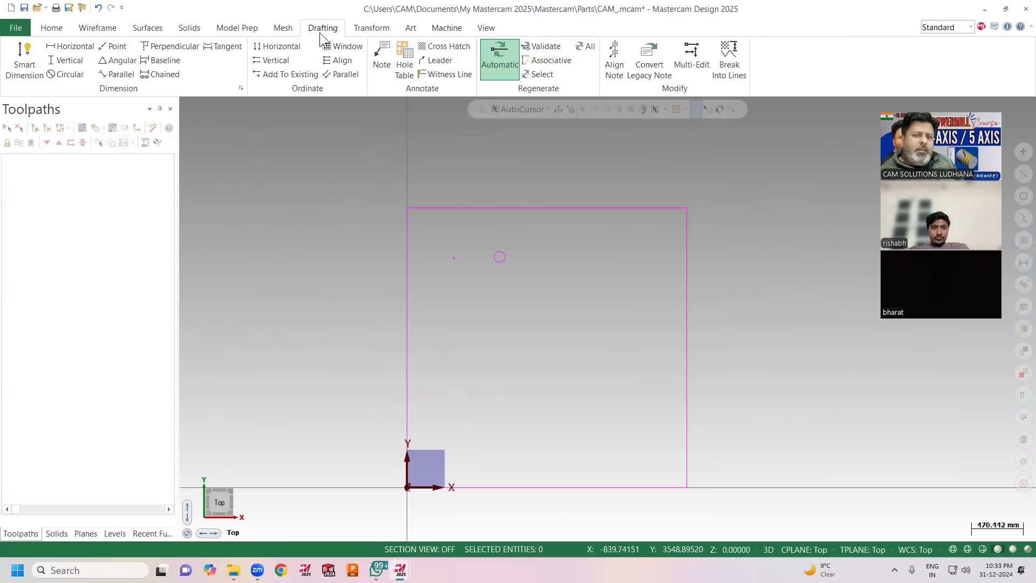
{"action": "left_click", "coordinate": [70, 47]}
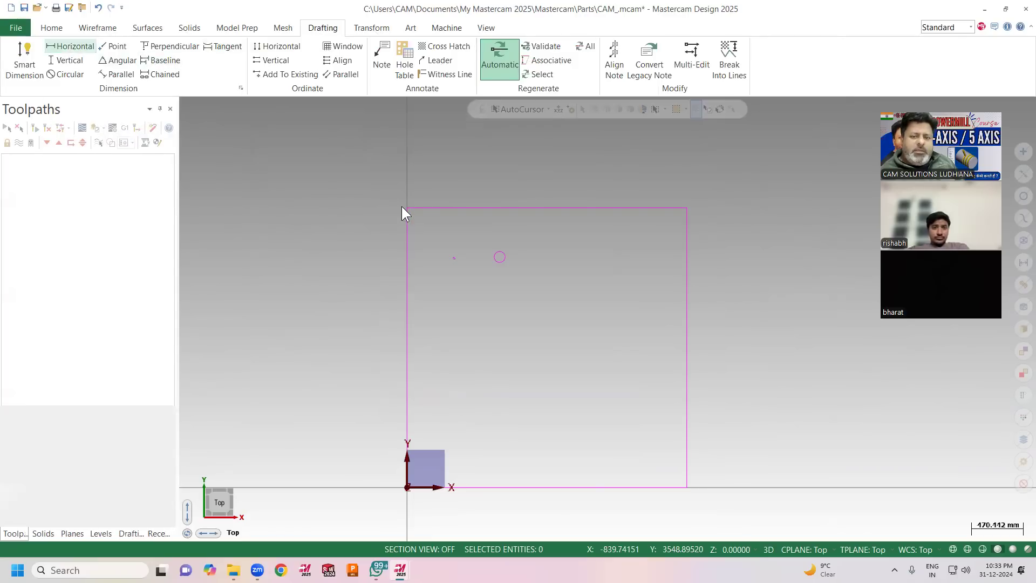
{"action": "left_click", "coordinate": [407, 207]}
{"action": "left_click", "coordinate": [686, 208]}
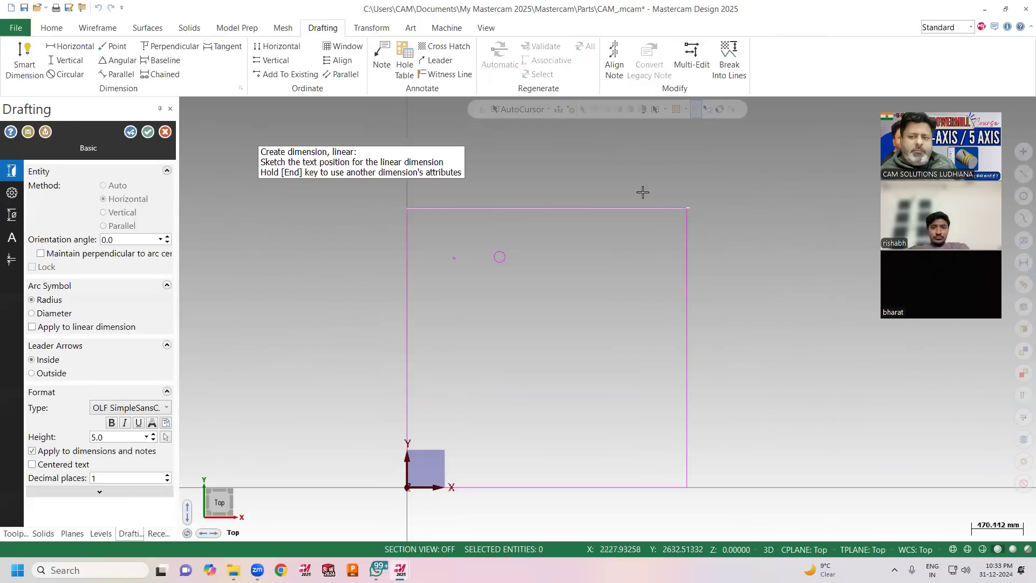
{"action": "scroll", "coordinate": [555, 182], "scroll_direction": "up", "scroll_amount": 2}
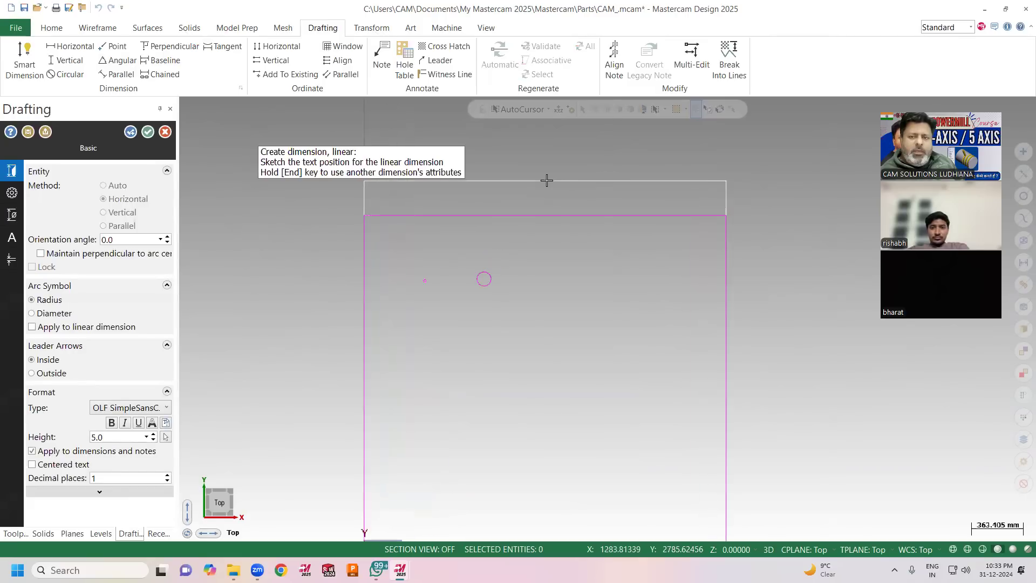
{"action": "left_click", "coordinate": [546, 180]}
{"action": "scroll", "coordinate": [540, 180], "scroll_direction": "up", "scroll_amount": 4}
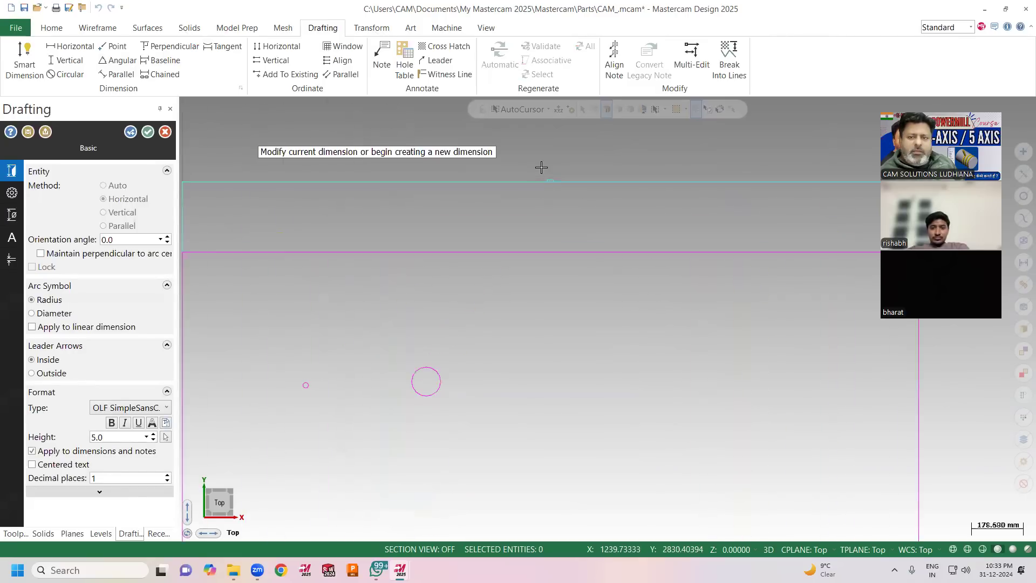
{"action": "scroll", "coordinate": [569, 185], "scroll_direction": "up", "scroll_amount": 5}
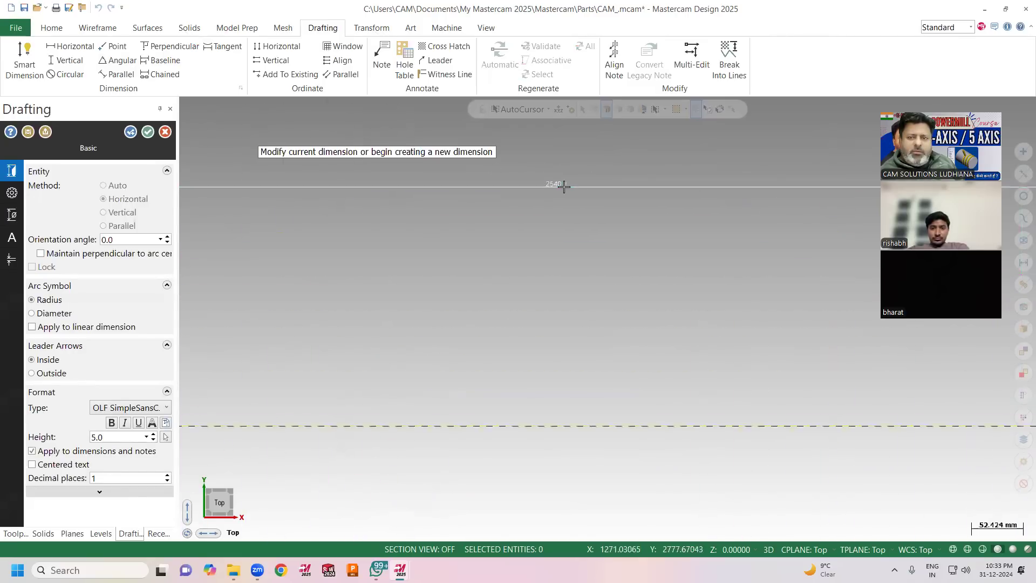
{"action": "scroll", "coordinate": [583, 185], "scroll_direction": "up", "scroll_amount": 4}
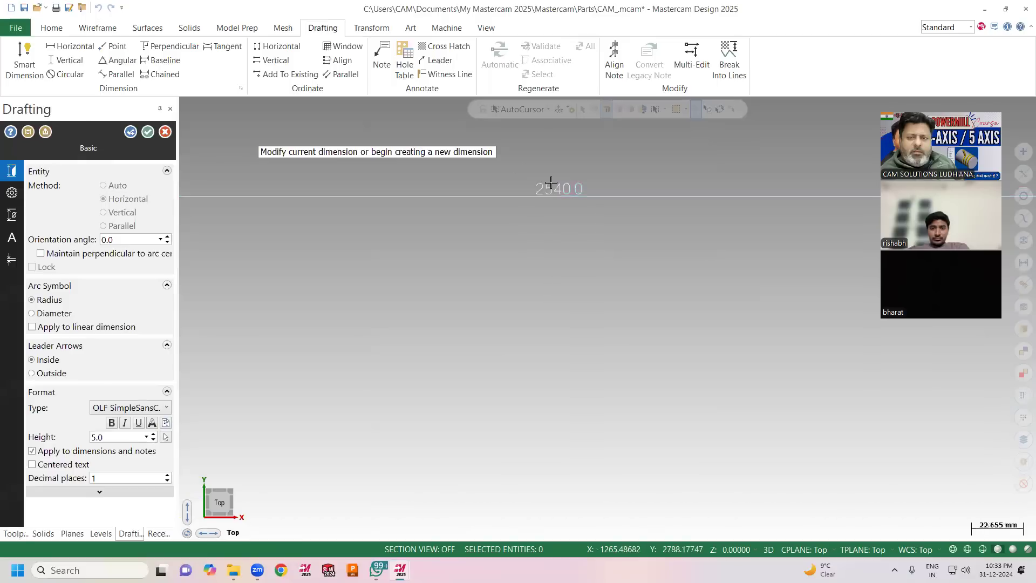
{"action": "left_click", "coordinate": [148, 131]}
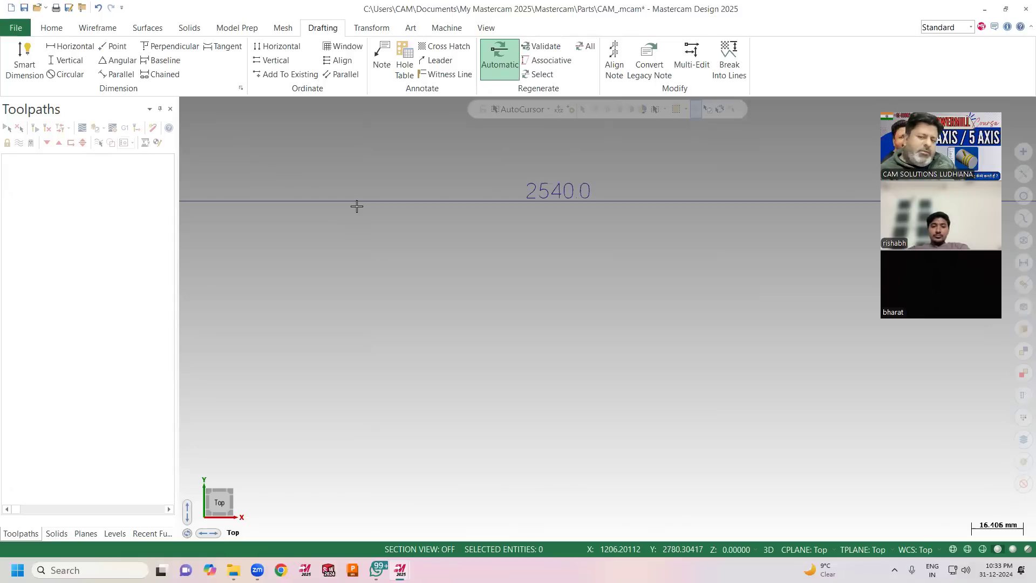
{"action": "scroll", "coordinate": [394, 203], "scroll_direction": "down", "scroll_amount": 4}
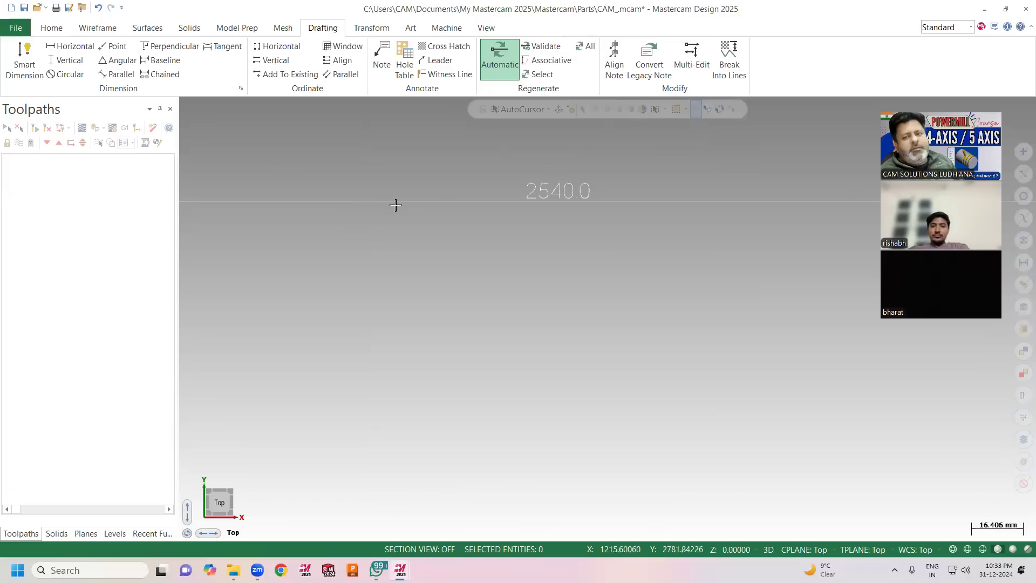
Start a new part and switch the system configuration to mcamx.config <Inch>.
{"action": "left_click", "coordinate": [11, 7]}
{"action": "left_click", "coordinate": [544, 304]}
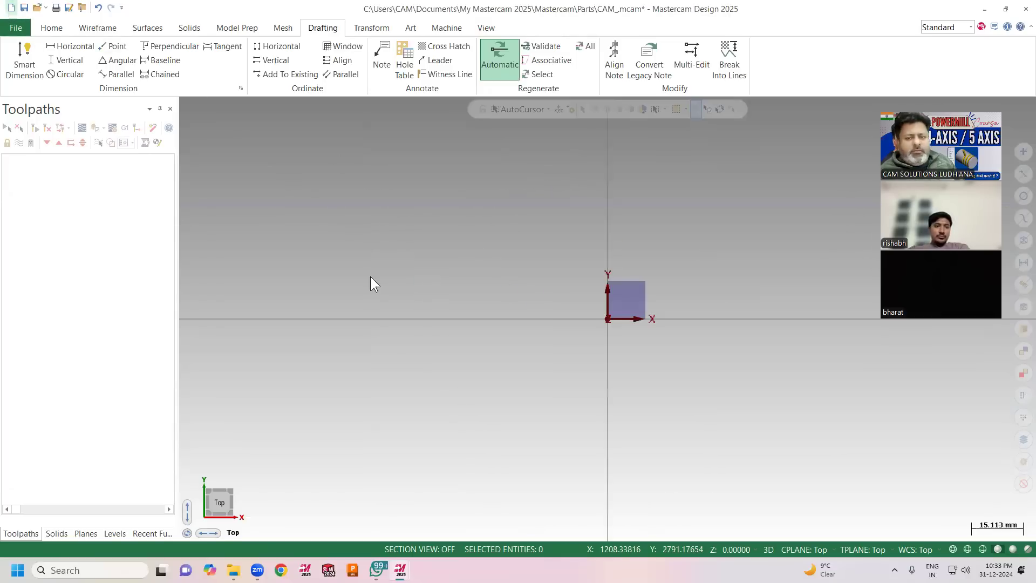
{"action": "left_click", "coordinate": [16, 29]}
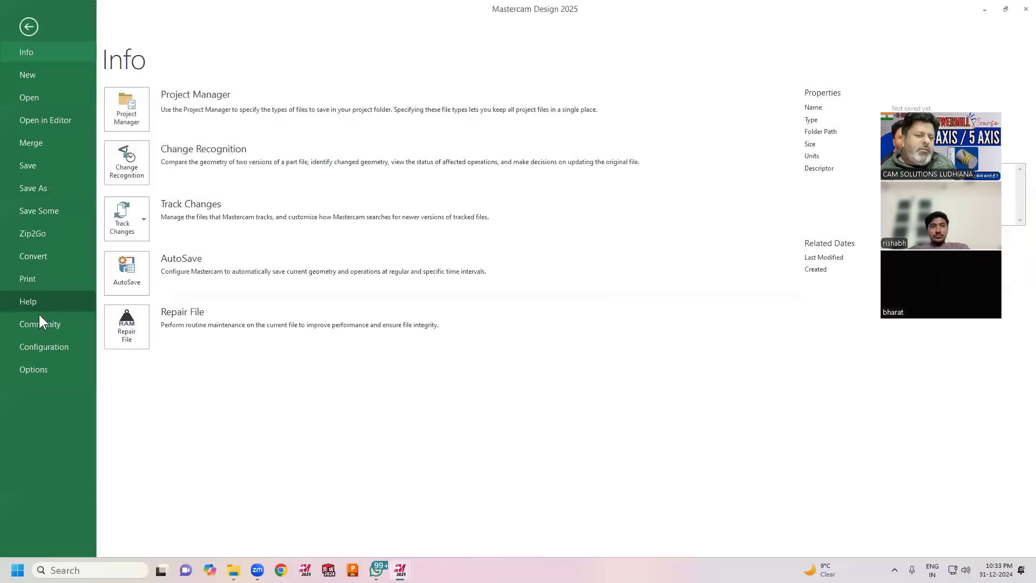
{"action": "left_click", "coordinate": [48, 346]}
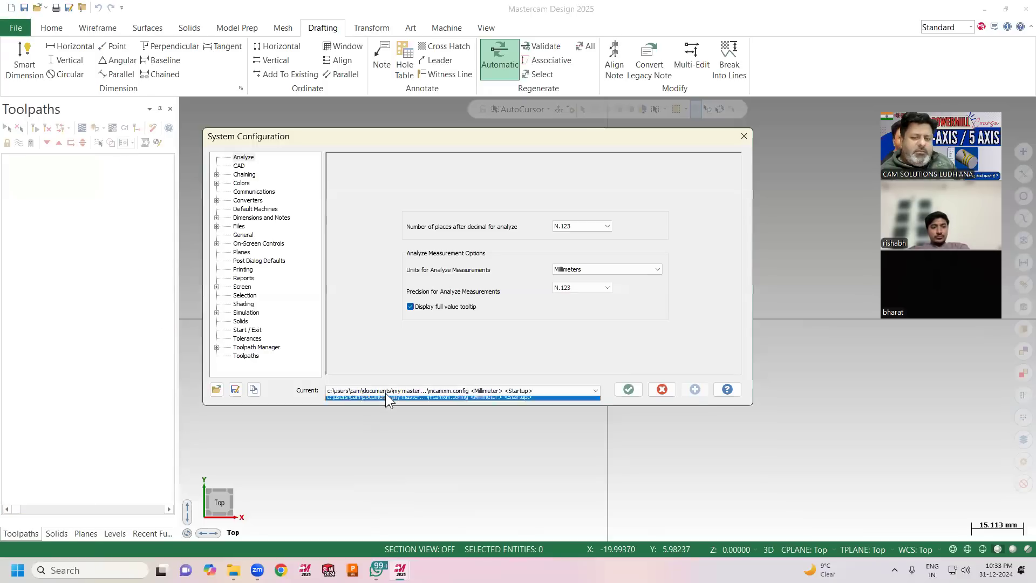
{"action": "left_click", "coordinate": [351, 391]}
{"action": "left_click", "coordinate": [539, 399]}
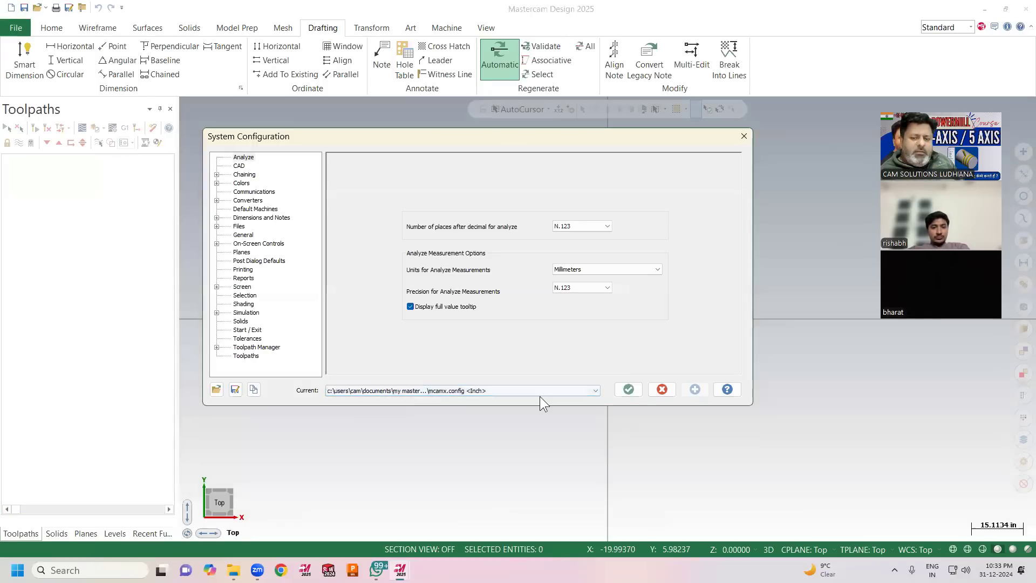
{"action": "left_click", "coordinate": [623, 389]}
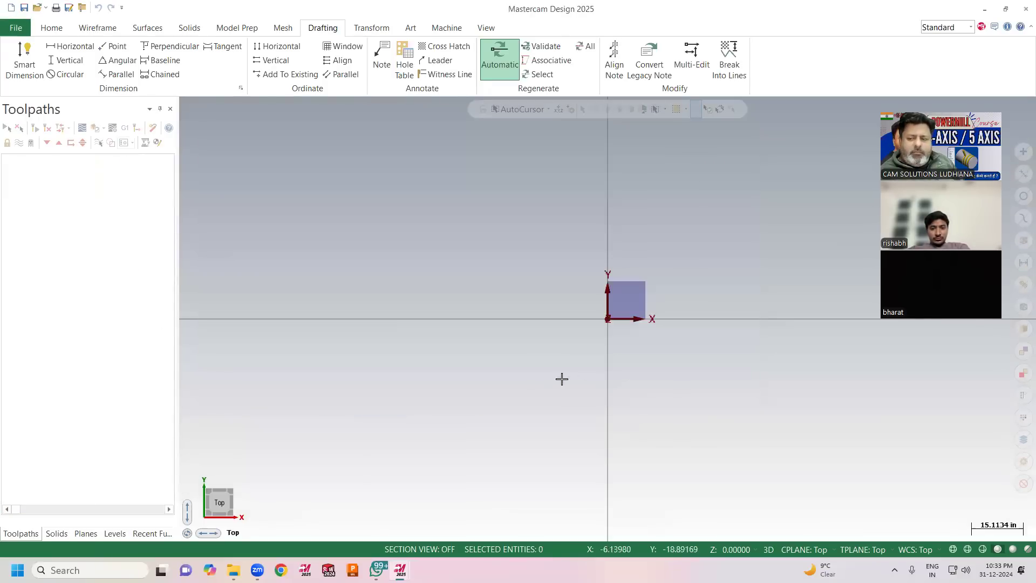
Draw a rectangle with its first corner at the origin, about 66 in wide and 57 in high.
{"action": "left_click", "coordinate": [96, 28]}
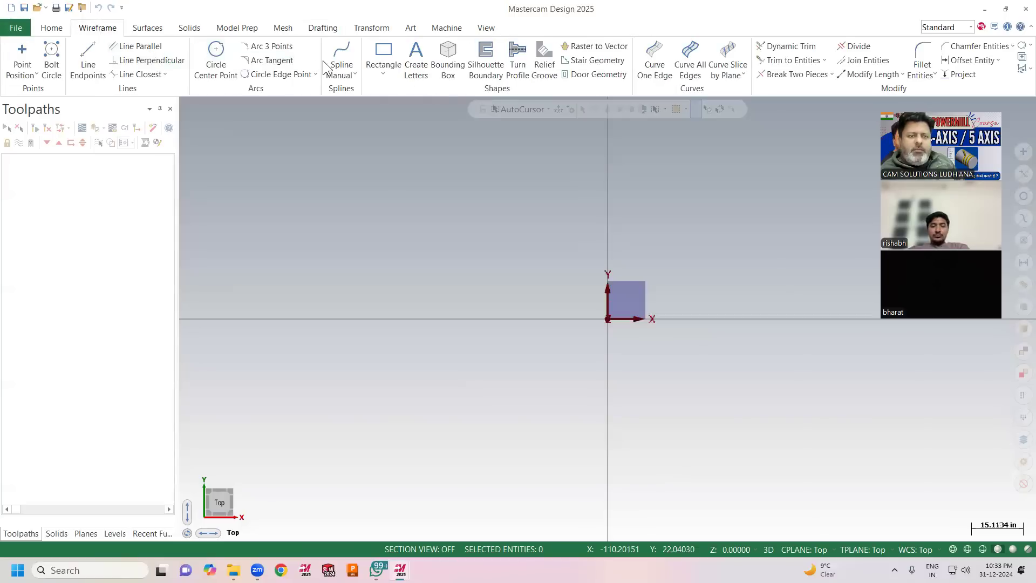
{"action": "left_click", "coordinate": [385, 57]}
{"action": "scroll", "coordinate": [323, 480], "scroll_direction": "down", "scroll_amount": 3}
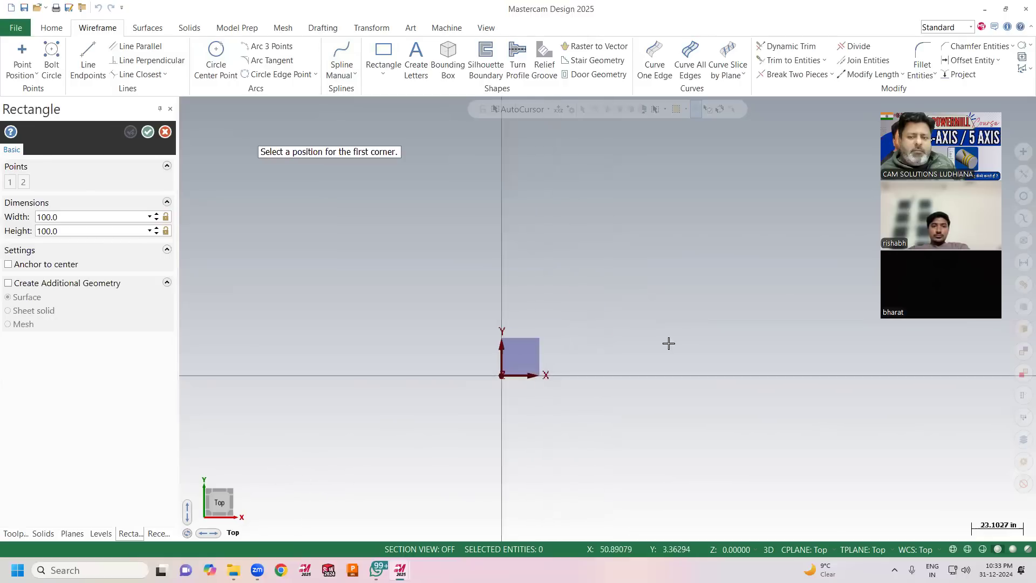
{"action": "left_click", "coordinate": [503, 374]}
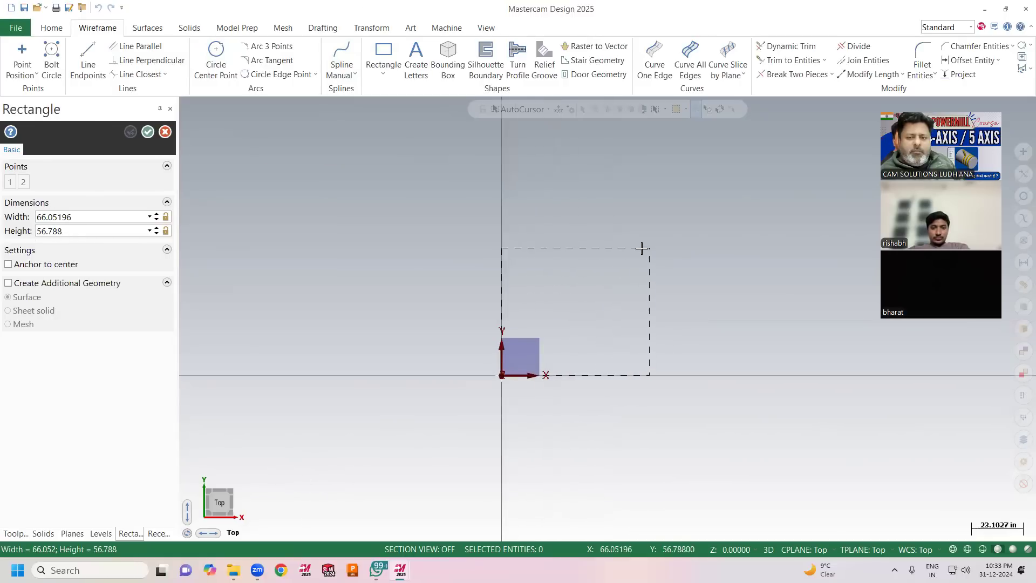
{"action": "left_click", "coordinate": [650, 248]}
Set the rectangle's width and height to 100 each and accept it.
{"action": "double_click", "coordinate": [70, 216]}
{"action": "type", "text": "100"}
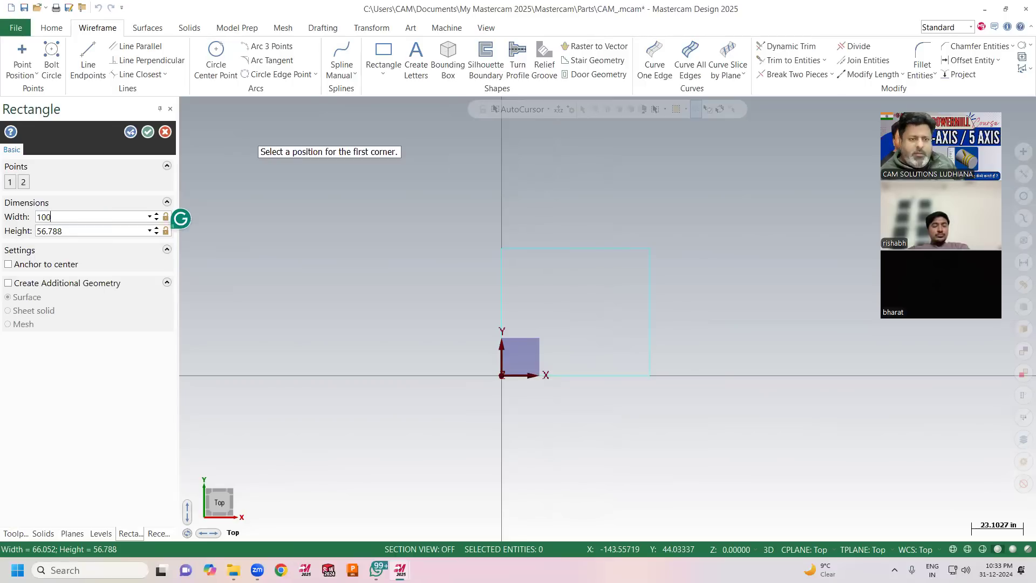
{"action": "key", "text": "Return"}
{"action": "double_click", "coordinate": [90, 231]}
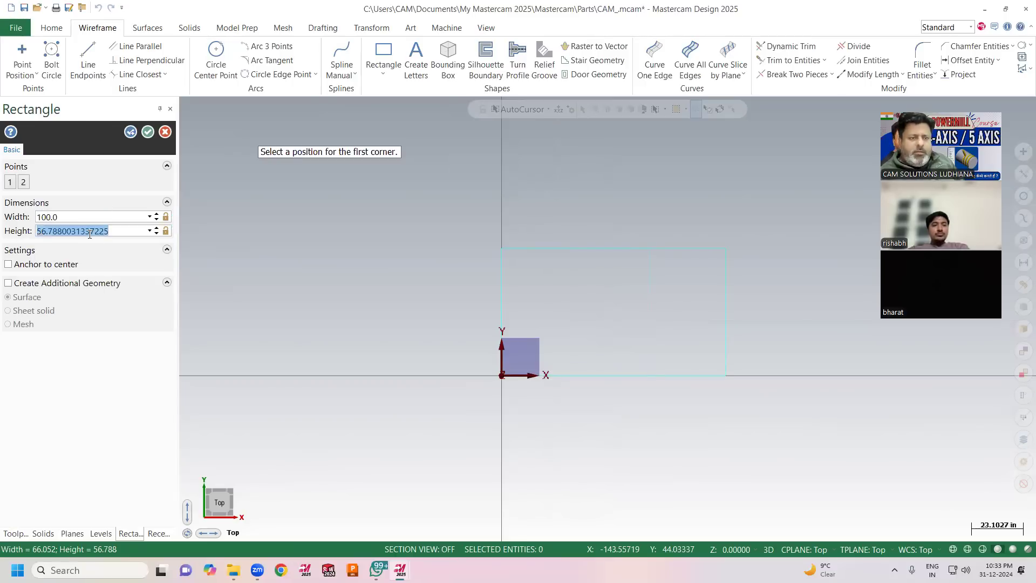
{"action": "type", "text": "100"}
{"action": "key", "text": "Return"}
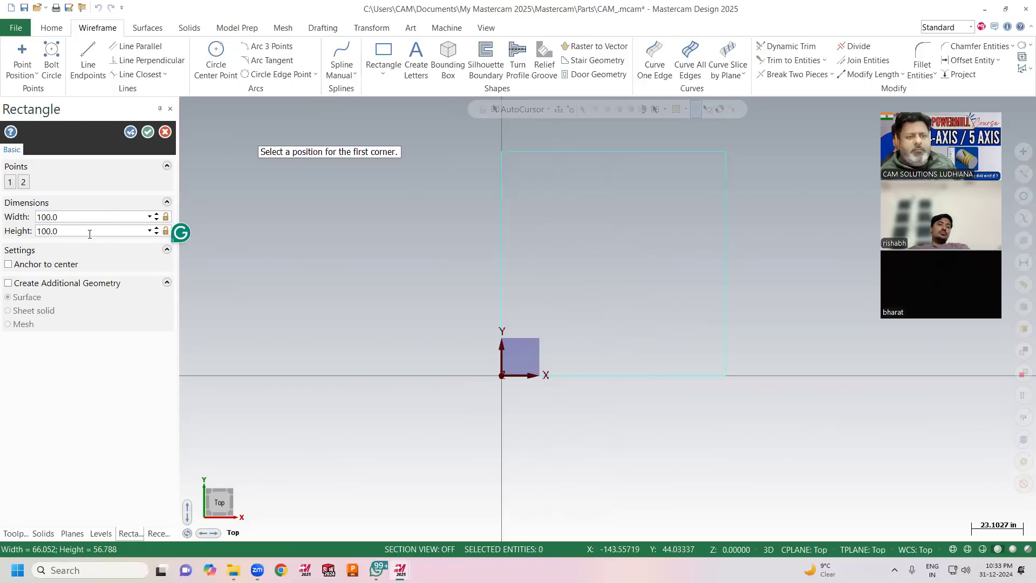
{"action": "left_click", "coordinate": [147, 132]}
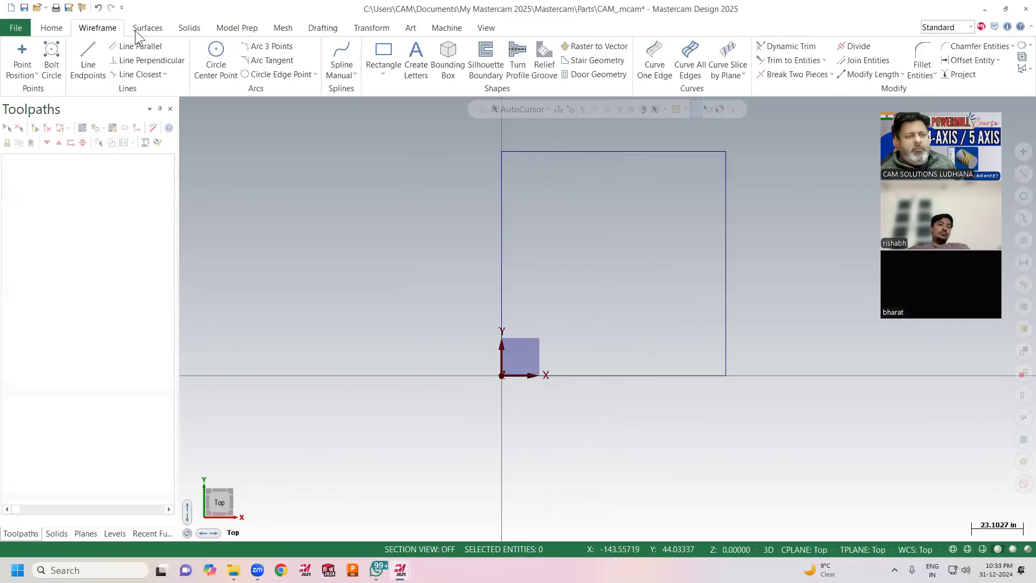
Switch the system configuration to mcamxm.config <Millimeter> without scaling the current part.
{"action": "left_click", "coordinate": [13, 28]}
{"action": "left_click", "coordinate": [50, 347]}
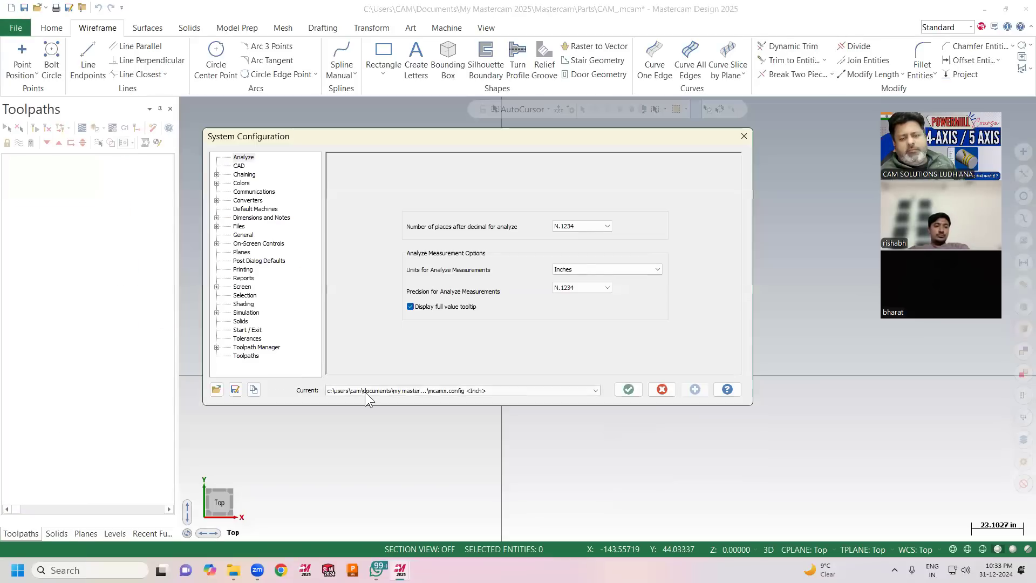
{"action": "left_click", "coordinate": [366, 392]}
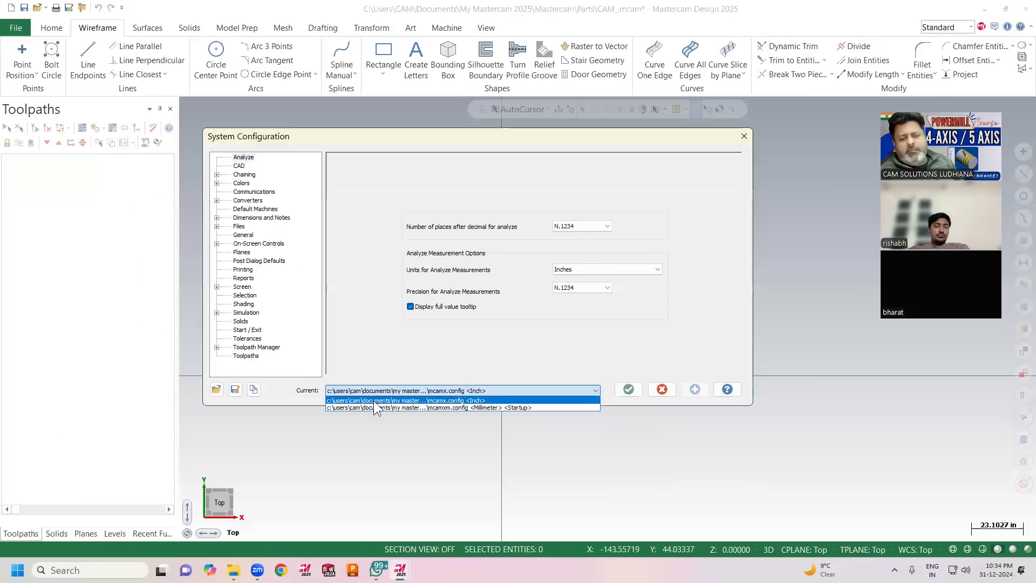
{"action": "left_click", "coordinate": [377, 407]}
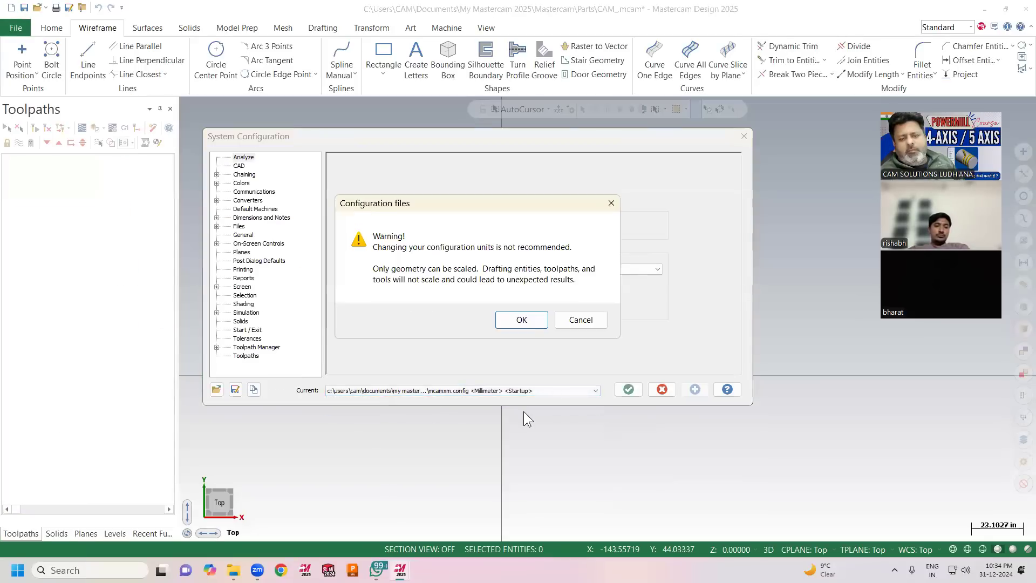
{"action": "left_click", "coordinate": [525, 321]}
{"action": "left_click", "coordinate": [631, 384]}
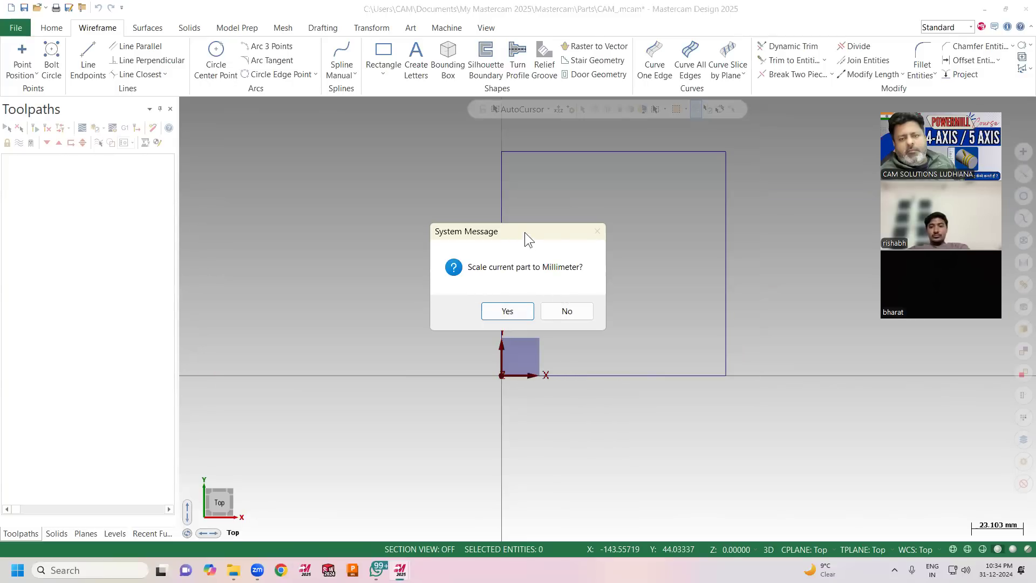
{"action": "left_click_drag", "start_coordinate": [524, 232], "coordinate": [356, 199]}
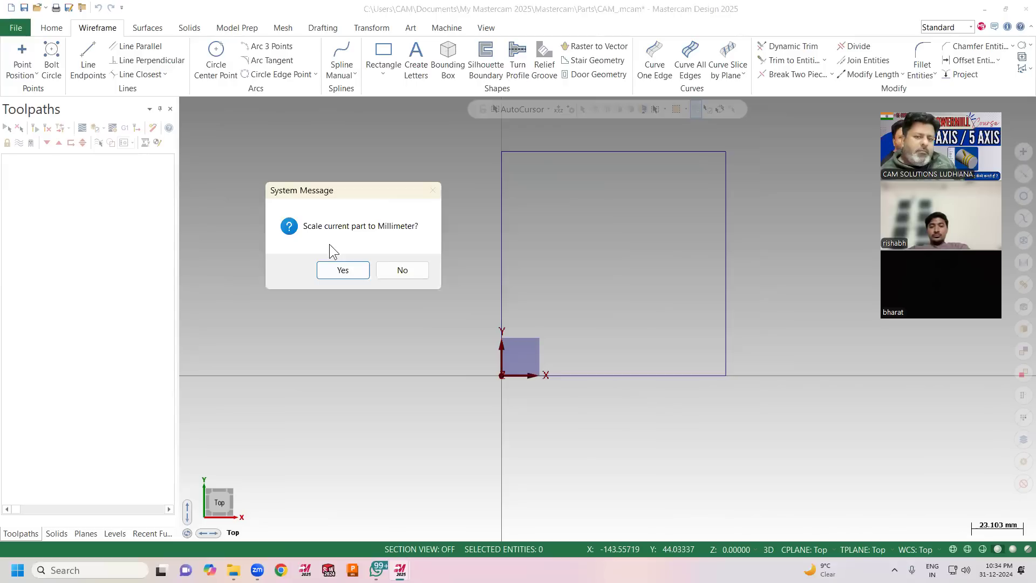
{"action": "left_click", "coordinate": [405, 271]}
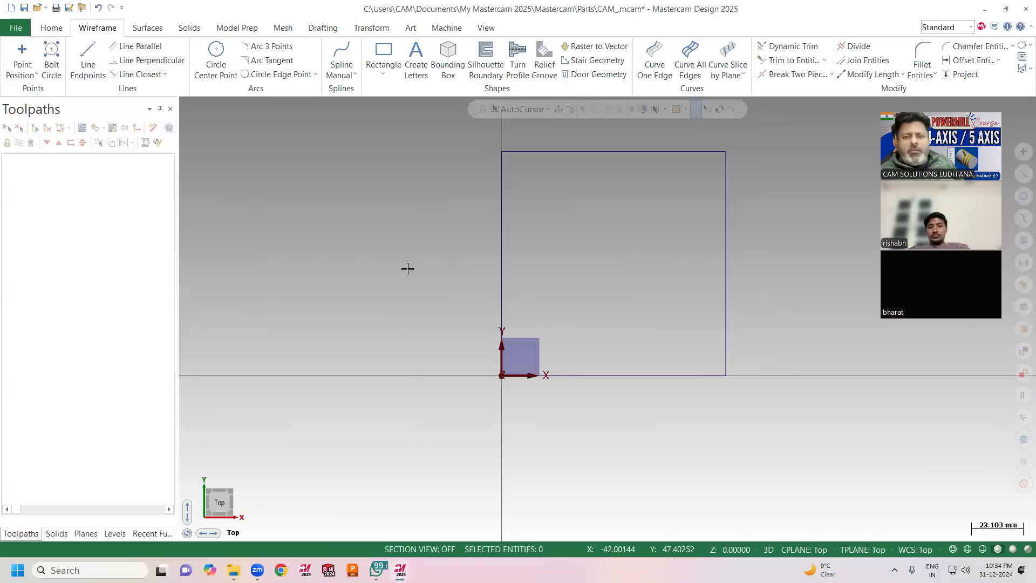
Add a horizontal dimension between the square's two upper corners, with its text centred just above the upper edge.
{"action": "scroll", "coordinate": [344, 280], "scroll_direction": "down", "scroll_amount": 1}
{"action": "scroll", "coordinate": [591, 130], "scroll_direction": "up", "scroll_amount": 1}
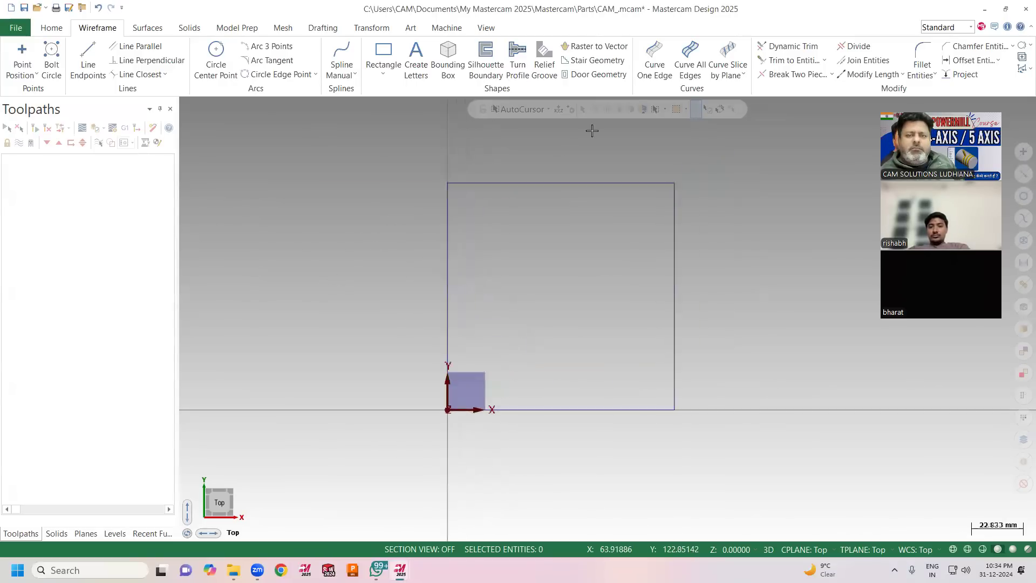
{"action": "left_click", "coordinate": [313, 33]}
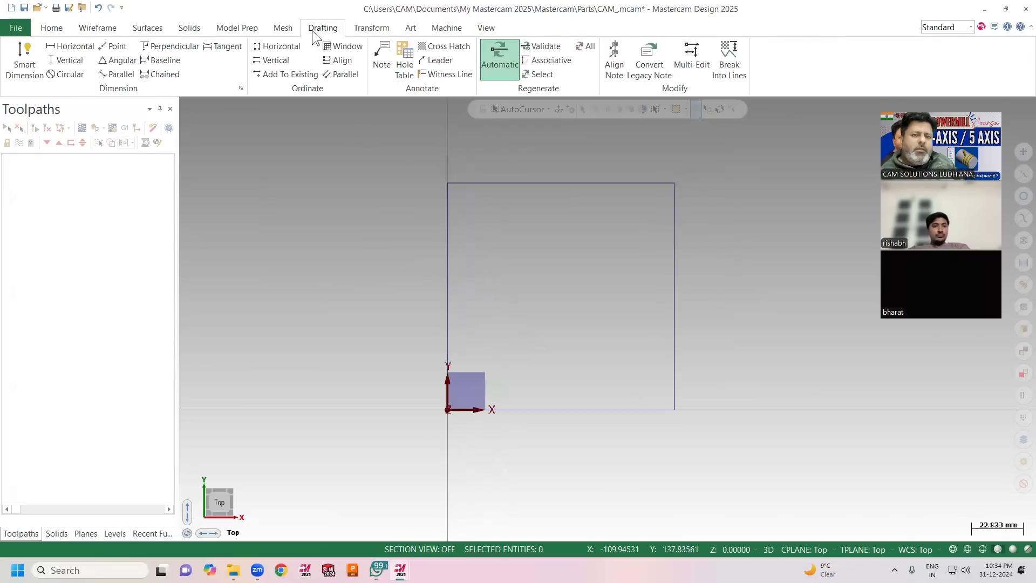
{"action": "left_click", "coordinate": [71, 48]}
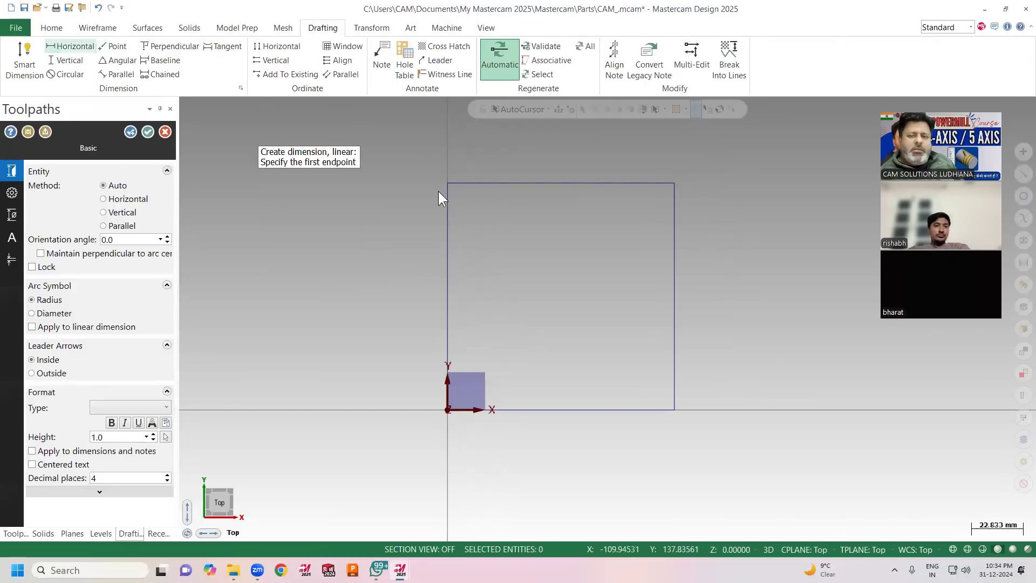
{"action": "left_click", "coordinate": [447, 183]}
{"action": "left_click", "coordinate": [673, 184]}
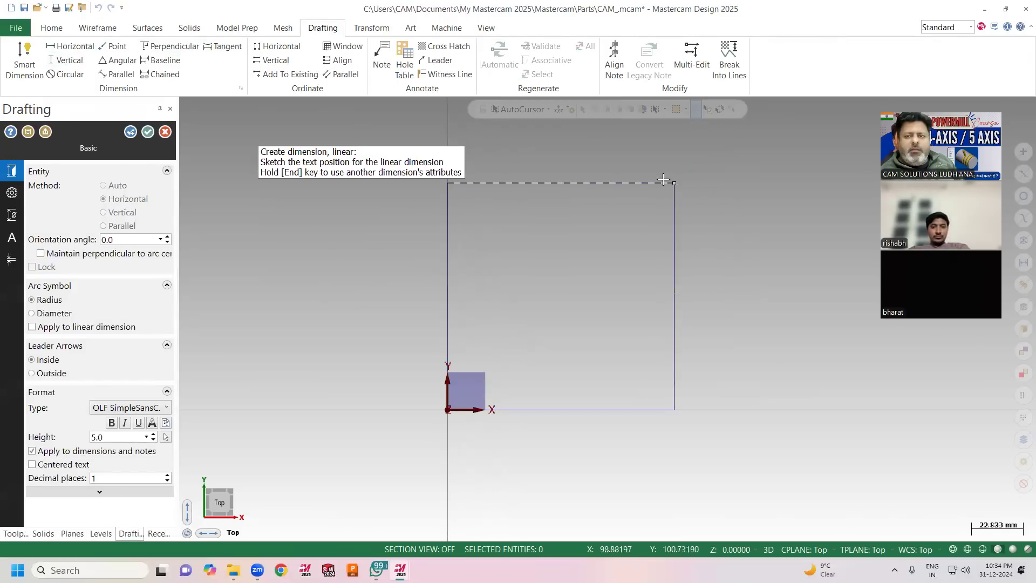
{"action": "left_click", "coordinate": [557, 157]}
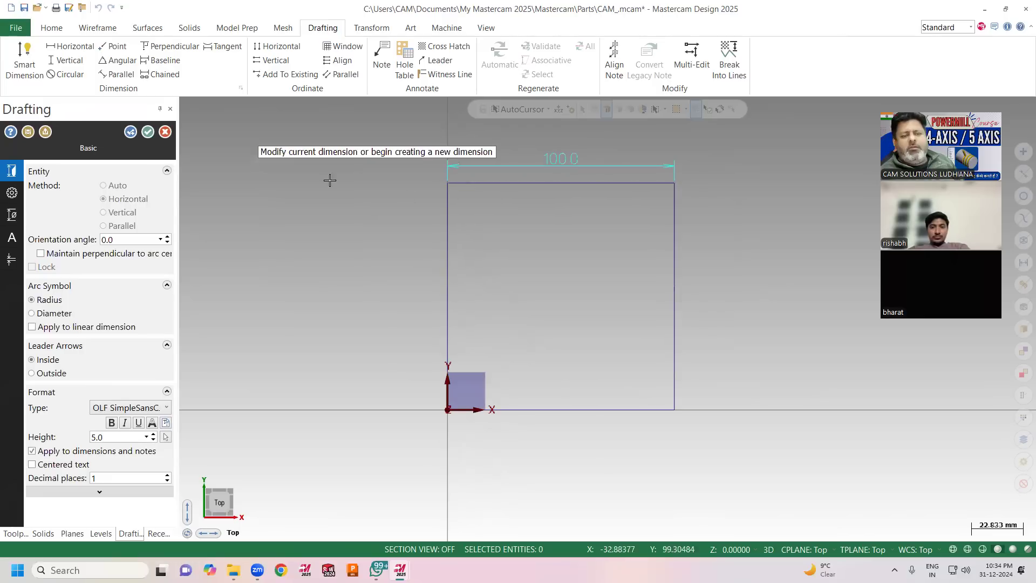
{"action": "left_click", "coordinate": [147, 133]}
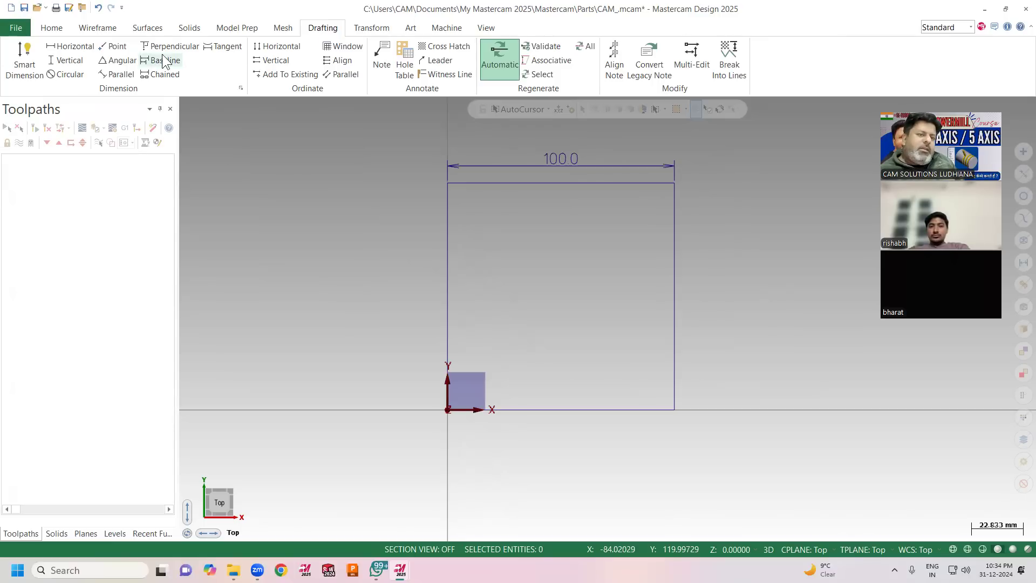
Switch the system configuration to mcamx.config <Inch> and scale the current part to inches.
{"action": "left_click", "coordinate": [16, 30]}
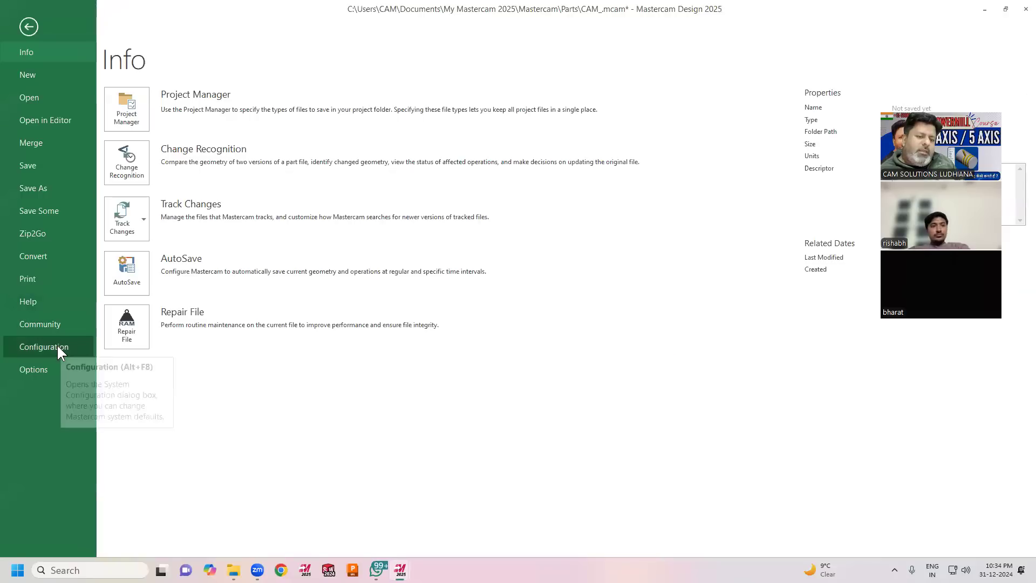
{"action": "left_click", "coordinate": [57, 345]}
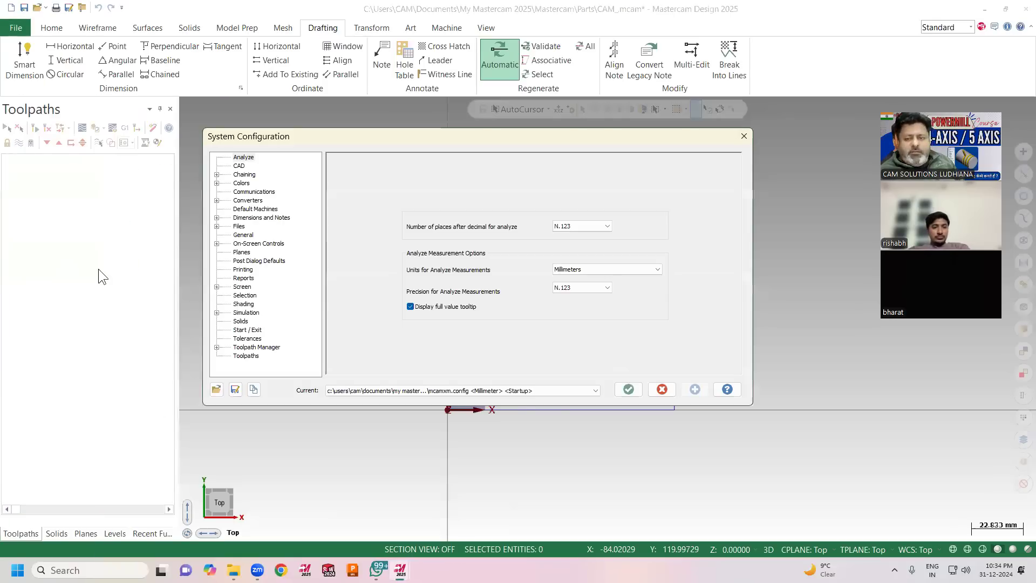
{"action": "left_click", "coordinate": [561, 390]}
{"action": "left_click", "coordinate": [547, 401]}
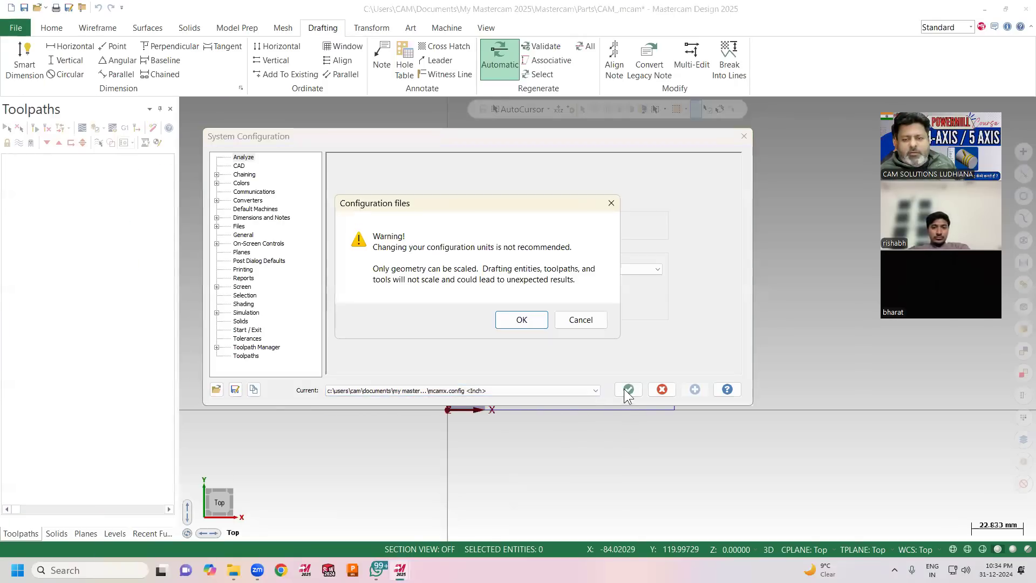
{"action": "left_click", "coordinate": [521, 320]}
{"action": "left_click", "coordinate": [628, 386]}
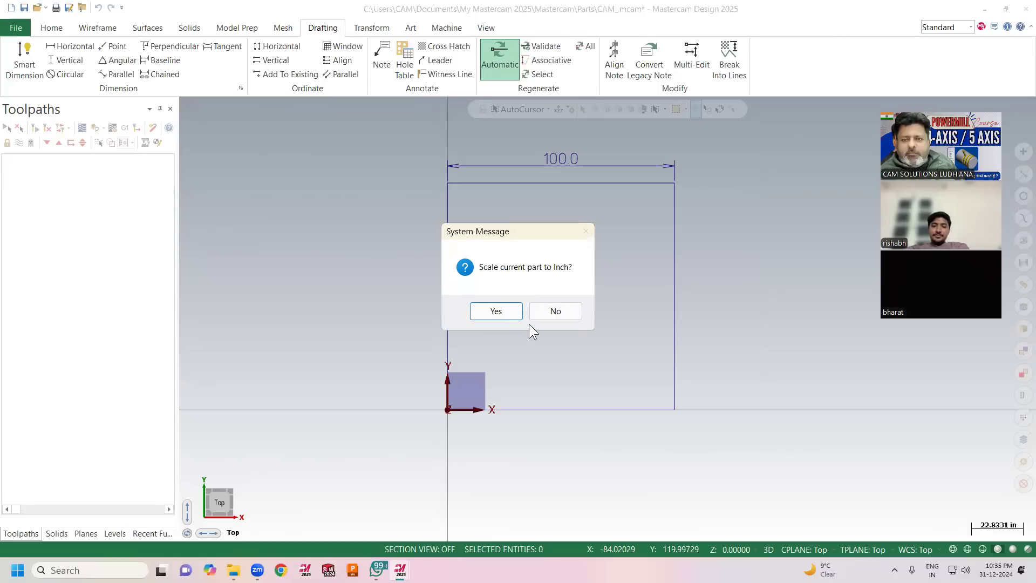
{"action": "left_click", "coordinate": [492, 312]}
{"action": "left_click", "coordinate": [140, 274]}
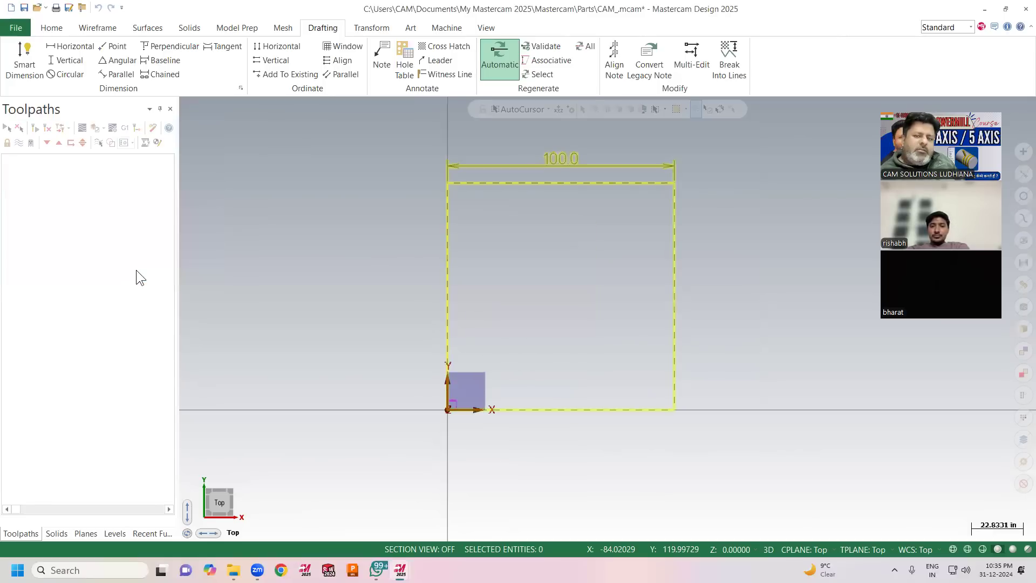
Examine the scaled square in the isometric view, then fit the whole part in the top view.
{"action": "scroll", "coordinate": [440, 412], "scroll_direction": "up", "scroll_amount": 2}
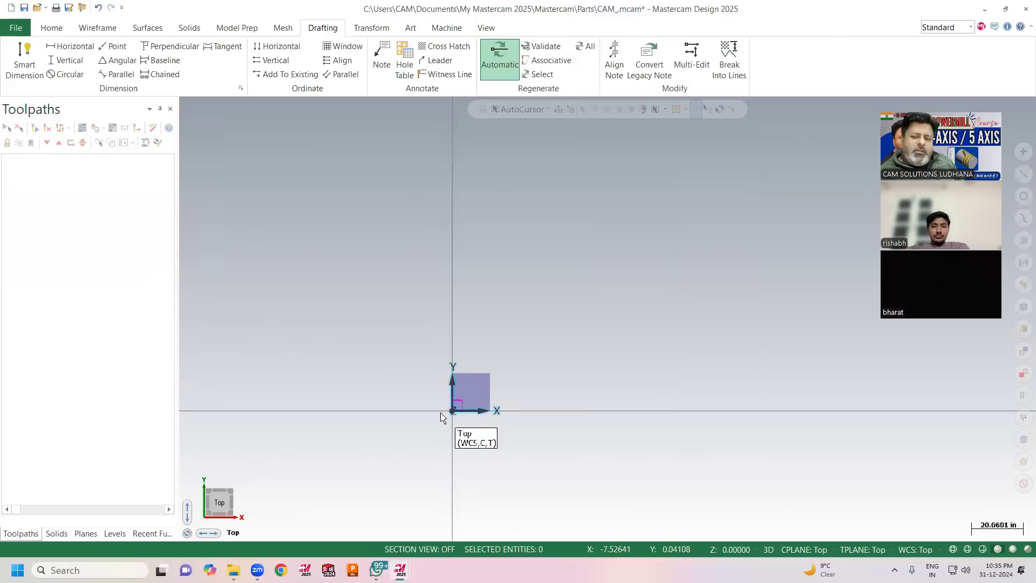
{"action": "right_click", "coordinate": [427, 375]}
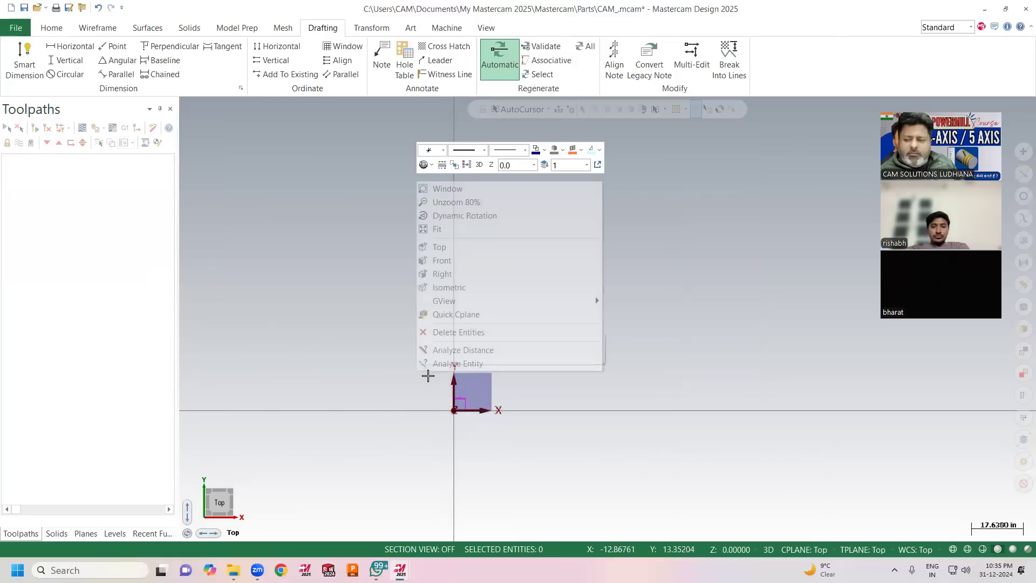
{"action": "left_click", "coordinate": [449, 288]}
{"action": "scroll", "coordinate": [451, 307], "scroll_direction": "down", "scroll_amount": 1}
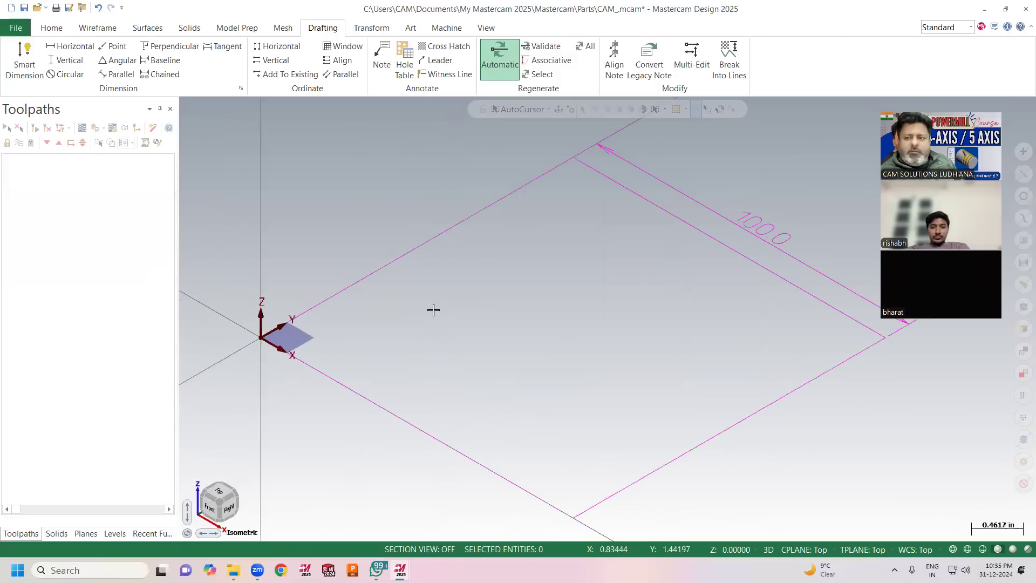
{"action": "right_click", "coordinate": [448, 294]}
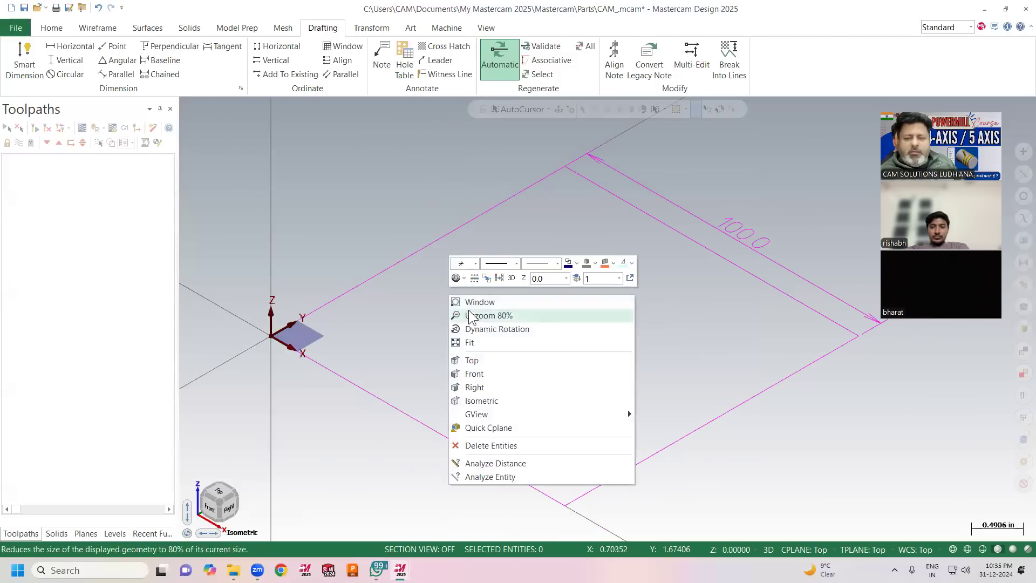
{"action": "left_click", "coordinate": [465, 359]}
{"action": "scroll", "coordinate": [446, 390], "scroll_direction": "up", "scroll_amount": 1}
{"action": "right_click", "coordinate": [432, 367]}
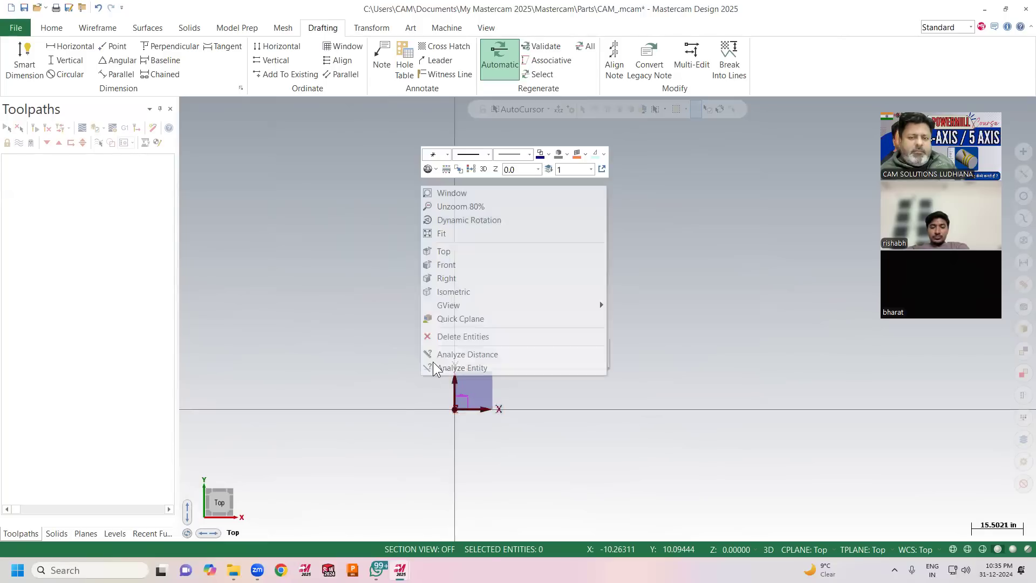
{"action": "left_click", "coordinate": [447, 236]}
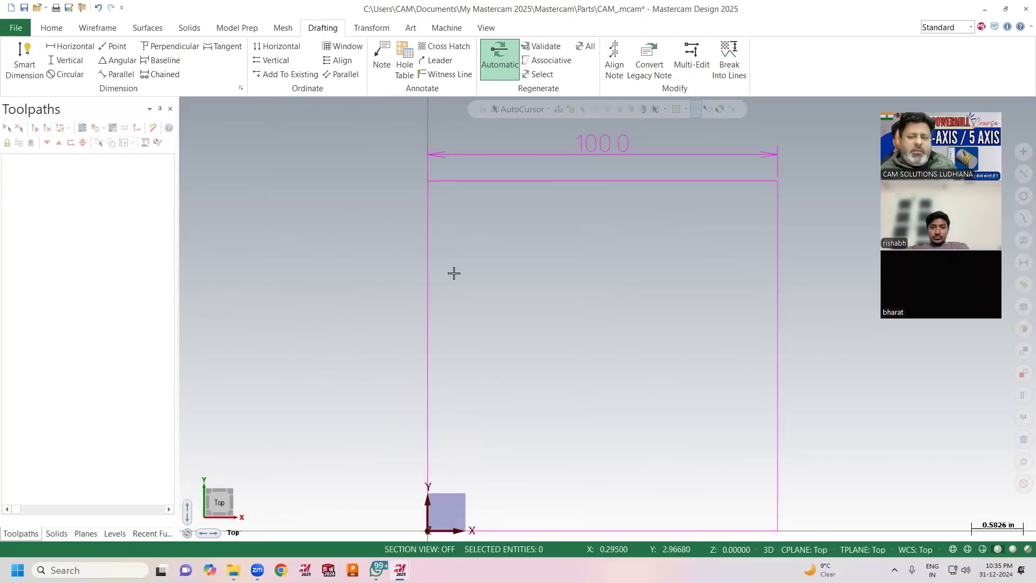
Start a new empty part in place of the dimensioned square.
{"action": "left_click", "coordinate": [11, 8]}
{"action": "left_click", "coordinate": [548, 304]}
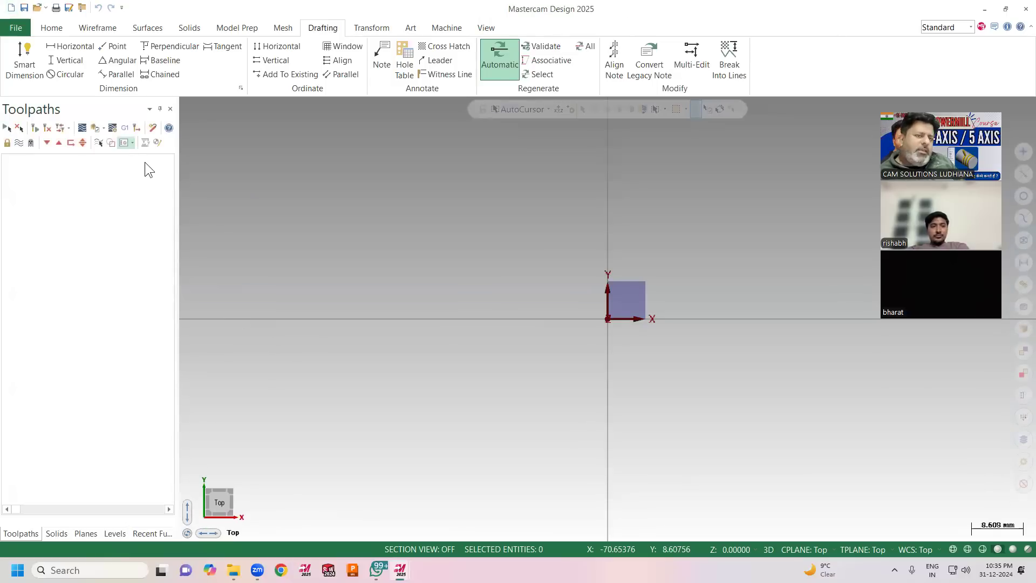
Create a centre-point circle at the origin with a diameter of 3 in, entering the inch unit with the value.
{"action": "left_click", "coordinate": [90, 30]}
{"action": "left_click", "coordinate": [383, 54]}
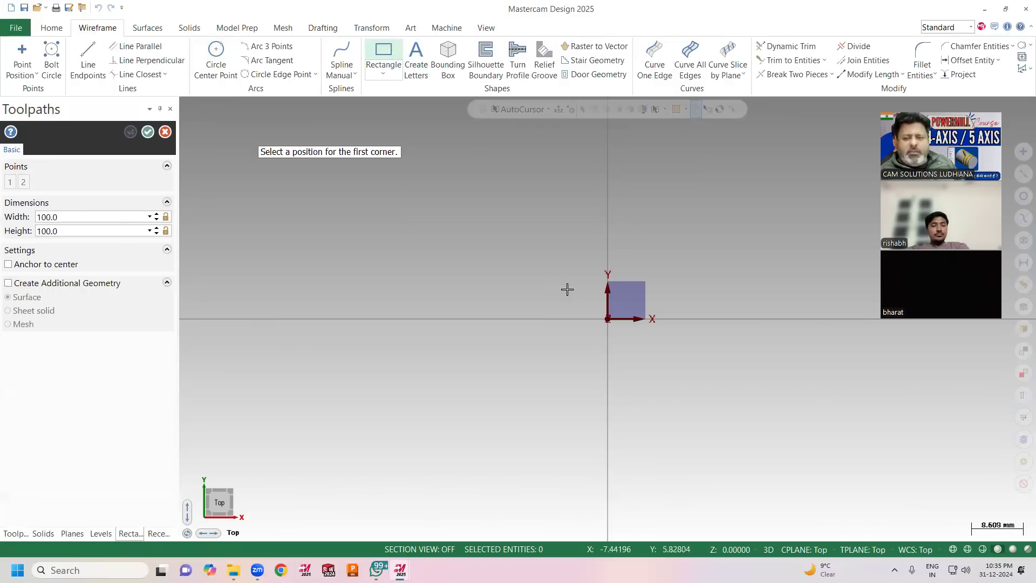
{"action": "left_click", "coordinate": [219, 72]}
{"action": "left_click", "coordinate": [608, 318]}
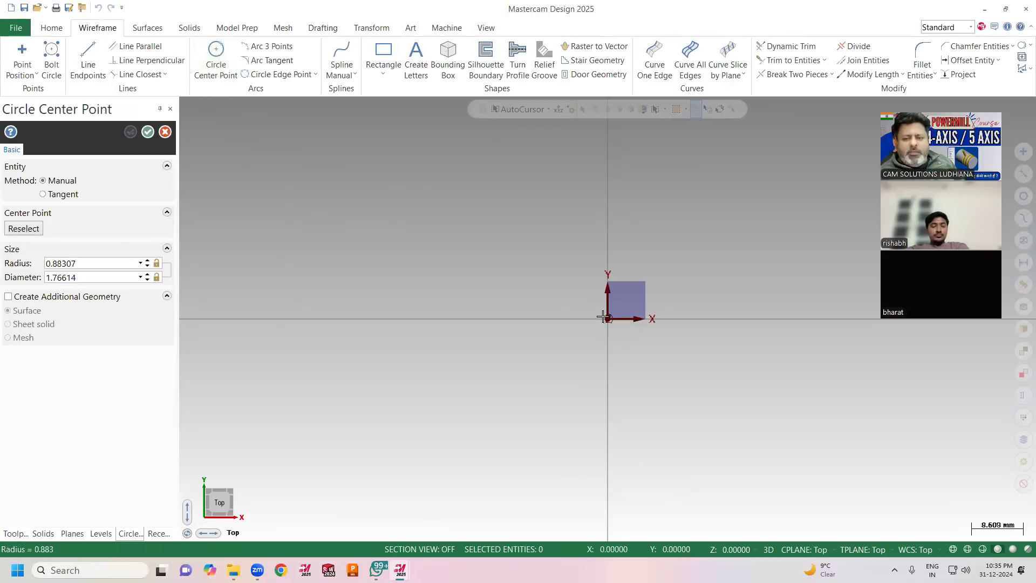
{"action": "left_click", "coordinate": [546, 278]}
{"action": "left_click", "coordinate": [89, 276]}
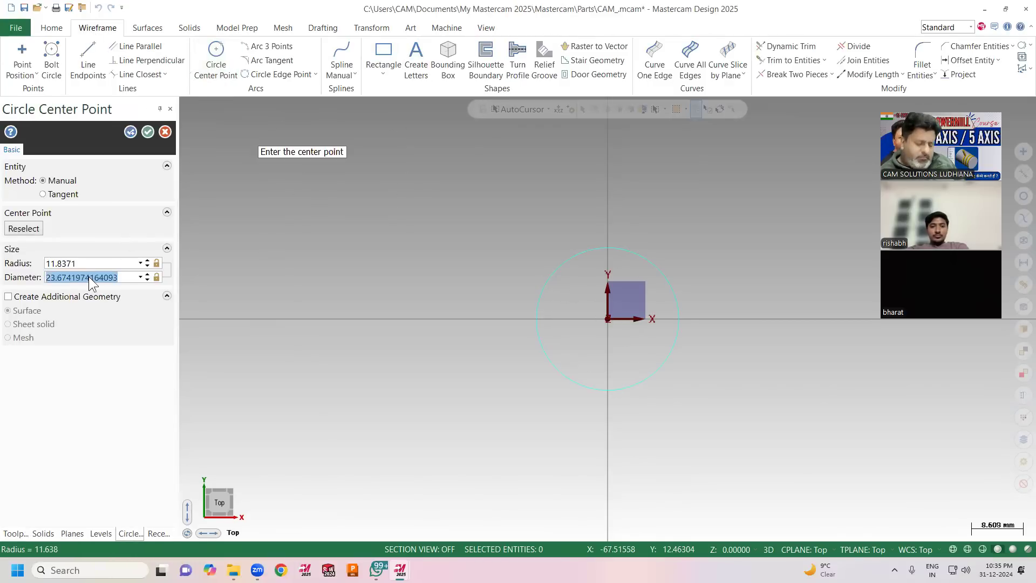
{"action": "type", "text": "3"}
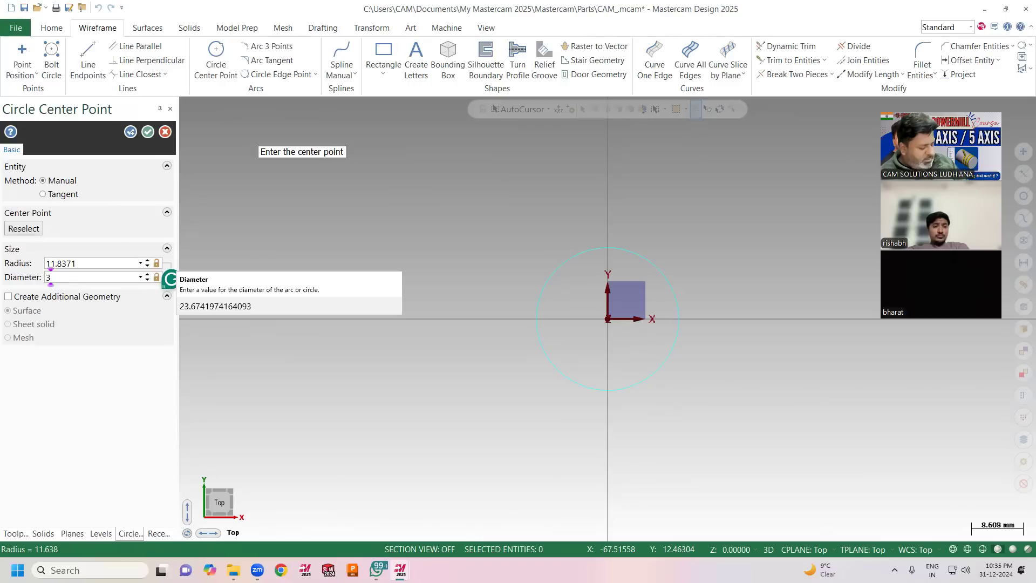
{"action": "type", "text": "in"}
{"action": "key", "text": "Return"}
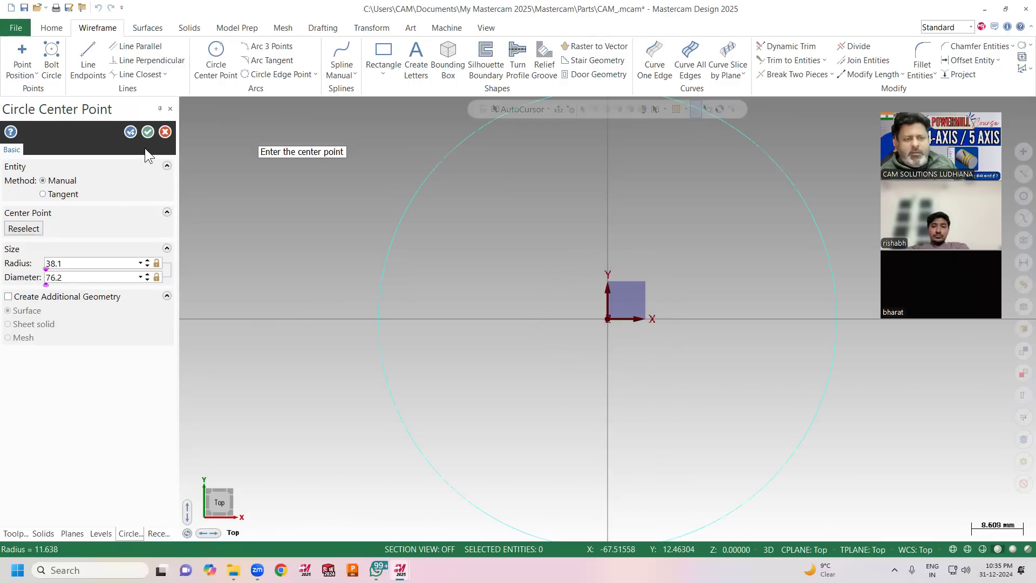
{"action": "left_click", "coordinate": [148, 132]}
Add a second circle centred on the origin with a diameter of 1.5 in.
{"action": "scroll", "coordinate": [714, 331], "scroll_direction": "down", "scroll_amount": 2}
{"action": "scroll", "coordinate": [405, 313], "scroll_direction": "down", "scroll_amount": 2}
{"action": "scroll", "coordinate": [561, 302], "scroll_direction": "up", "scroll_amount": 1}
{"action": "scroll", "coordinate": [634, 301], "scroll_direction": "up", "scroll_amount": 1}
{"action": "scroll", "coordinate": [481, 261], "scroll_direction": "down", "scroll_amount": 2}
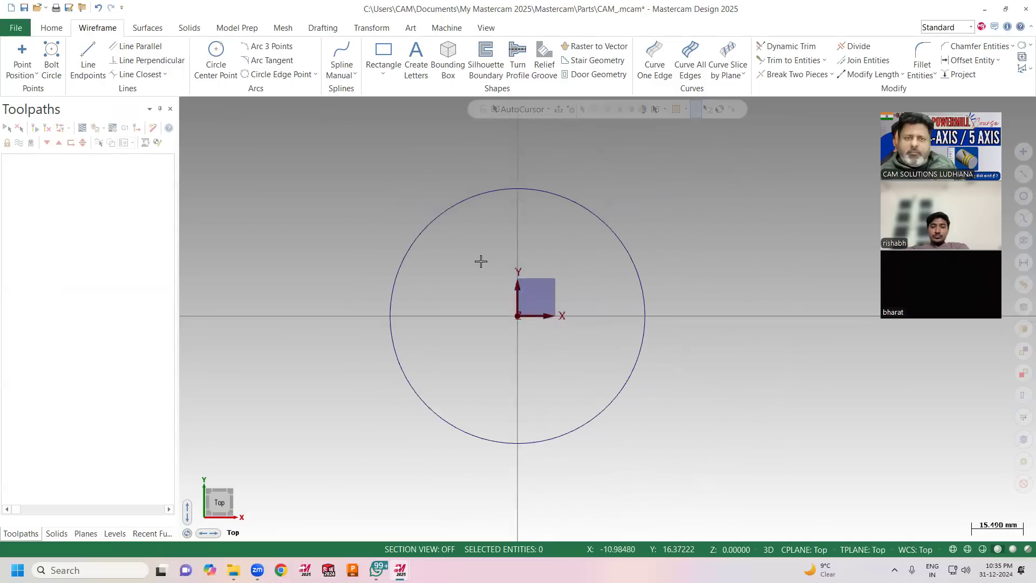
{"action": "scroll", "coordinate": [480, 261], "scroll_direction": "down", "scroll_amount": 1}
{"action": "left_click", "coordinate": [216, 60]}
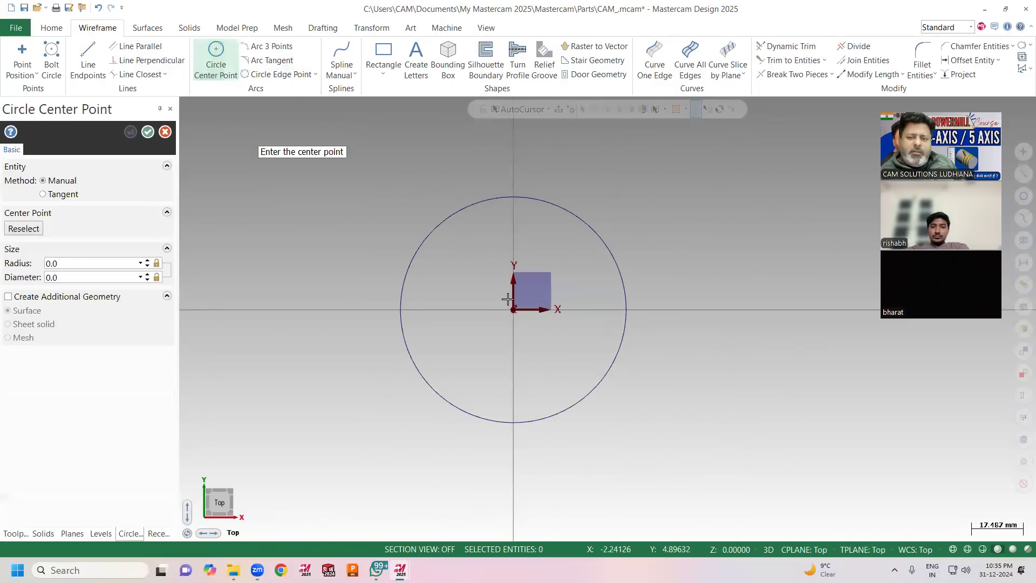
{"action": "left_click", "coordinate": [513, 309]}
{"action": "left_click", "coordinate": [545, 263]}
{"action": "double_click", "coordinate": [105, 277]}
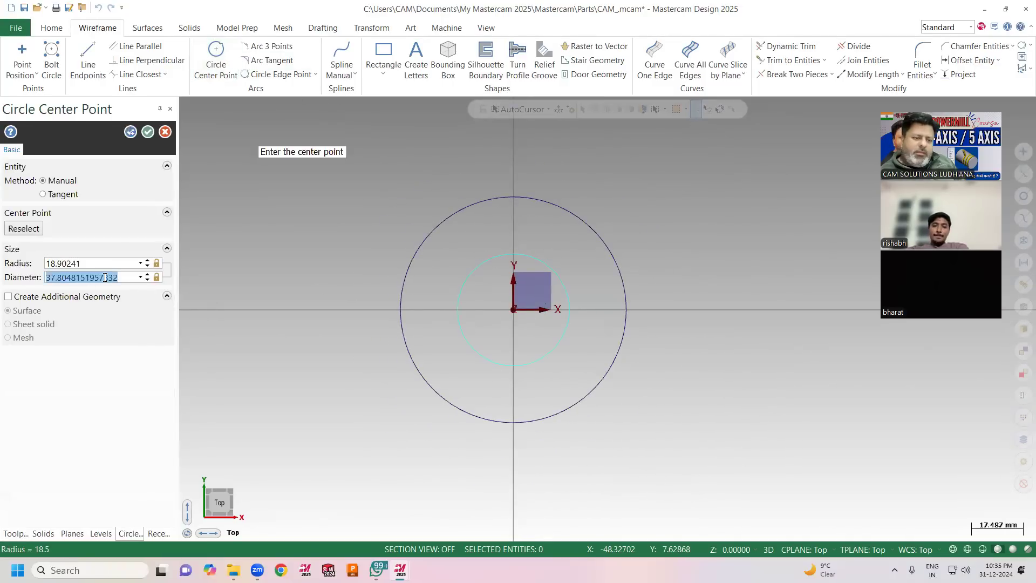
{"action": "type", "text": "1.5in"}
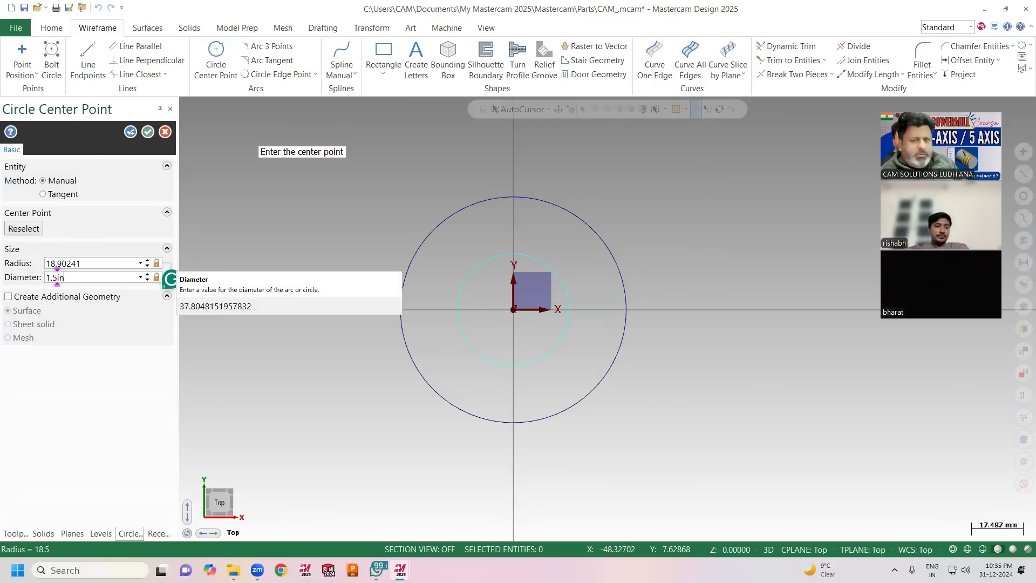
{"action": "key", "text": "Return"}
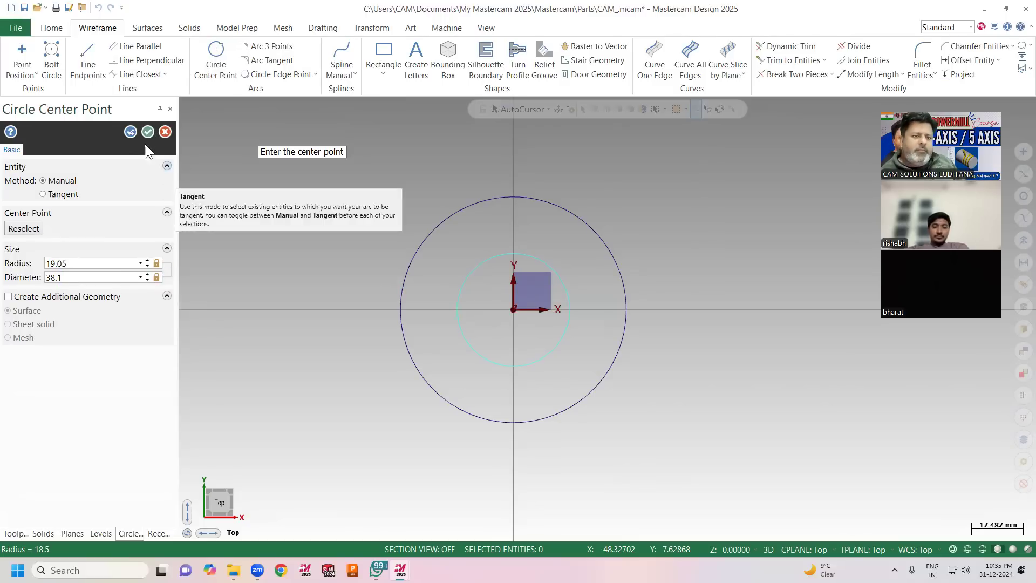
{"action": "left_click", "coordinate": [130, 131]}
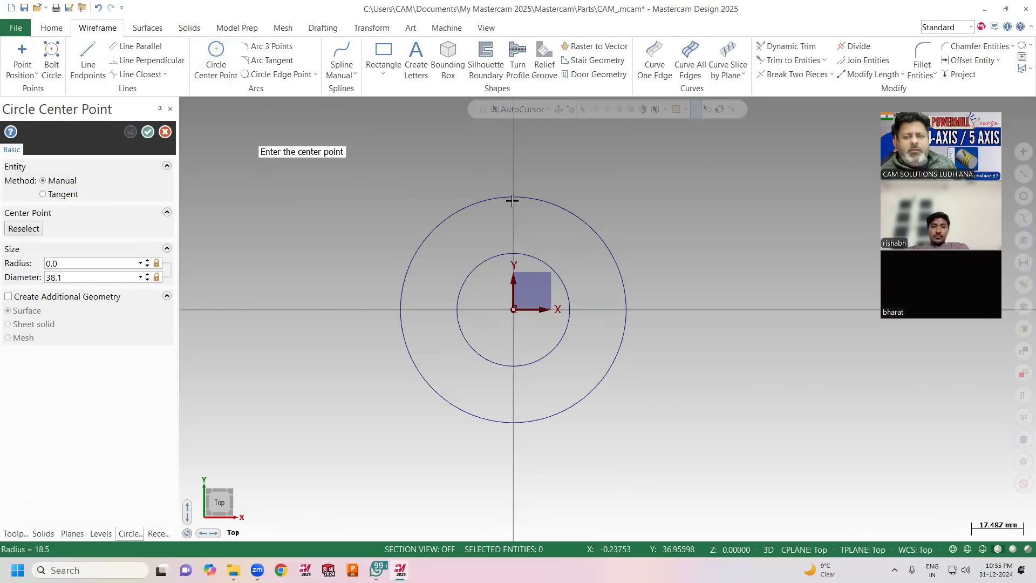
Add a circle with a diameter of 3/4 in, centred on the upper quadrant point of the inner circle, and finish the circle command.
{"action": "left_click", "coordinate": [513, 254]}
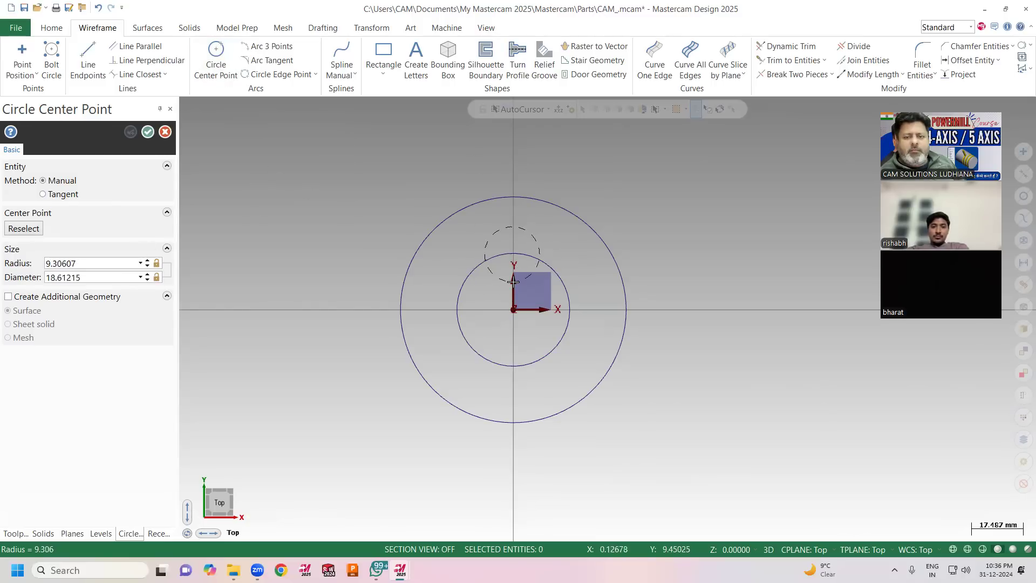
{"action": "left_click", "coordinate": [485, 255]}
{"action": "left_click", "coordinate": [117, 277]}
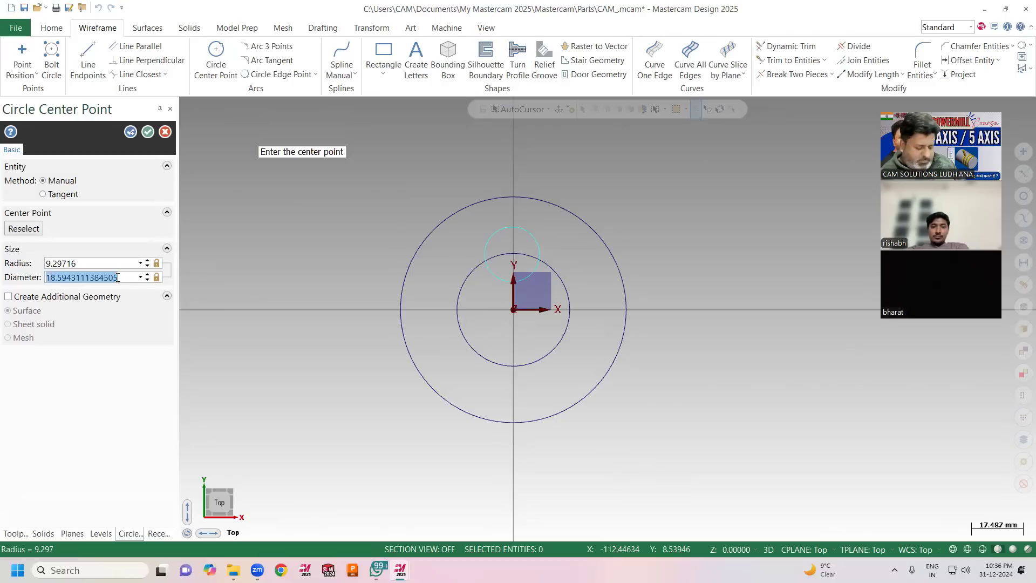
{"action": "type", "text": "3"}
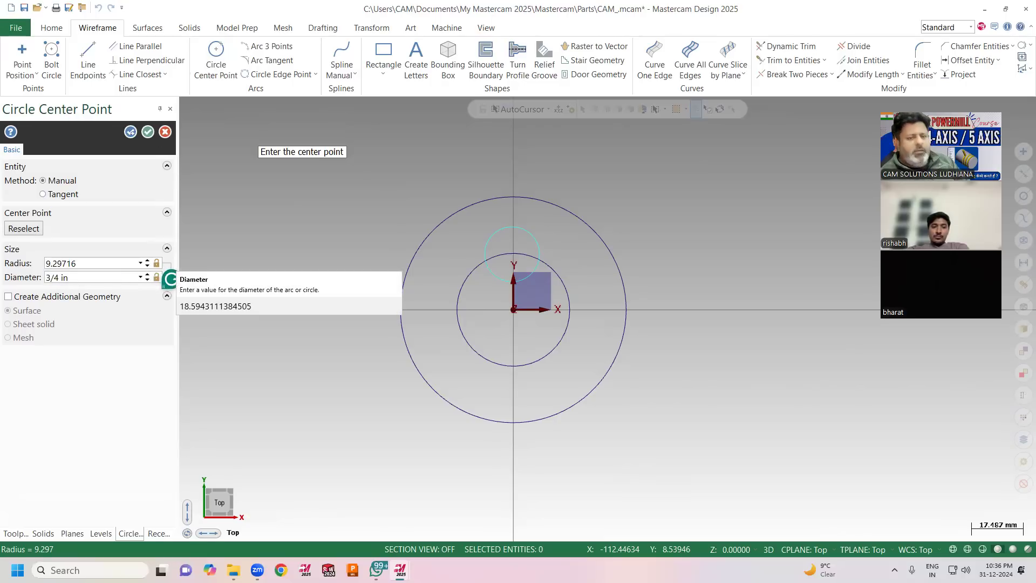
{"action": "type", "text": "/4 in"}
{"action": "key", "text": "Return"}
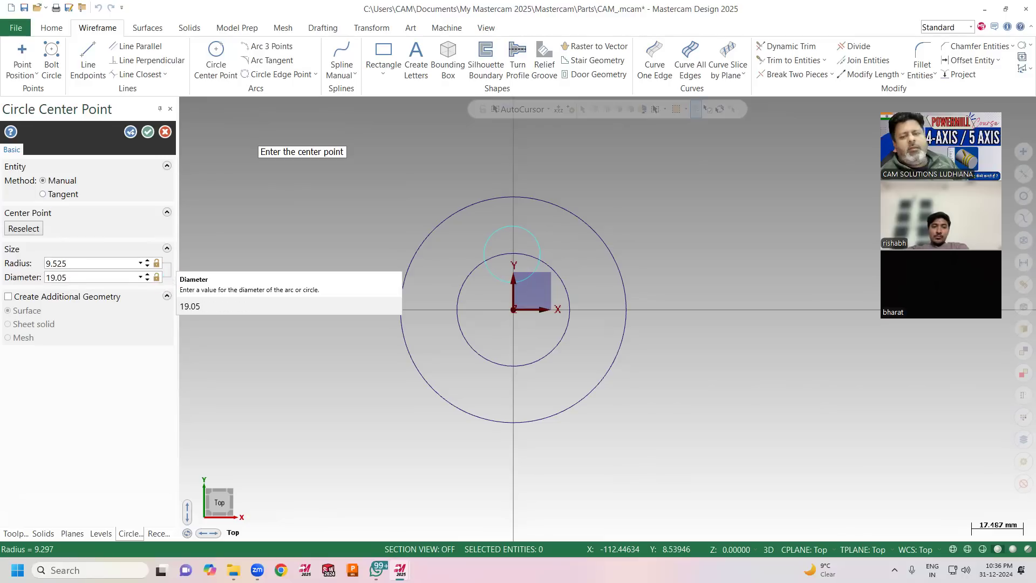
{"action": "left_click", "coordinate": [130, 132]}
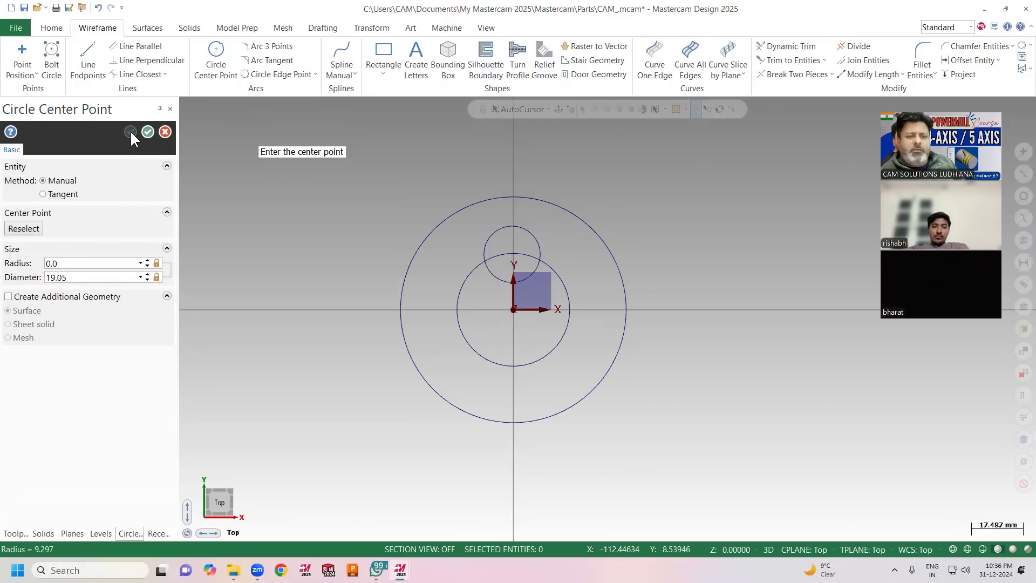
{"action": "left_click", "coordinate": [149, 132]}
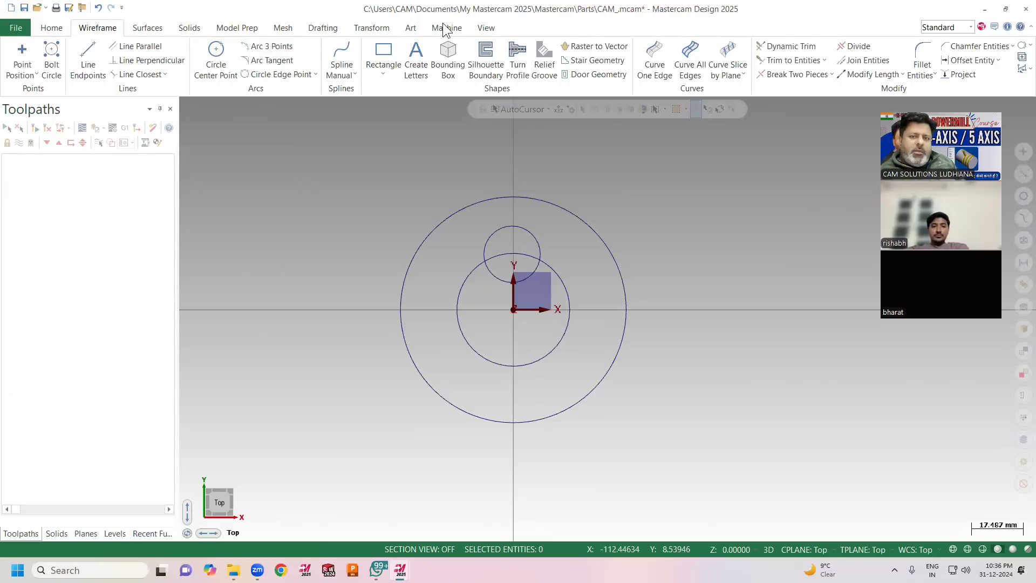
Add a default mill machine to the part and expand the properties of its machine group.
{"action": "left_click", "coordinate": [446, 28]}
{"action": "left_click", "coordinate": [16, 72]}
{"action": "left_click", "coordinate": [32, 103]}
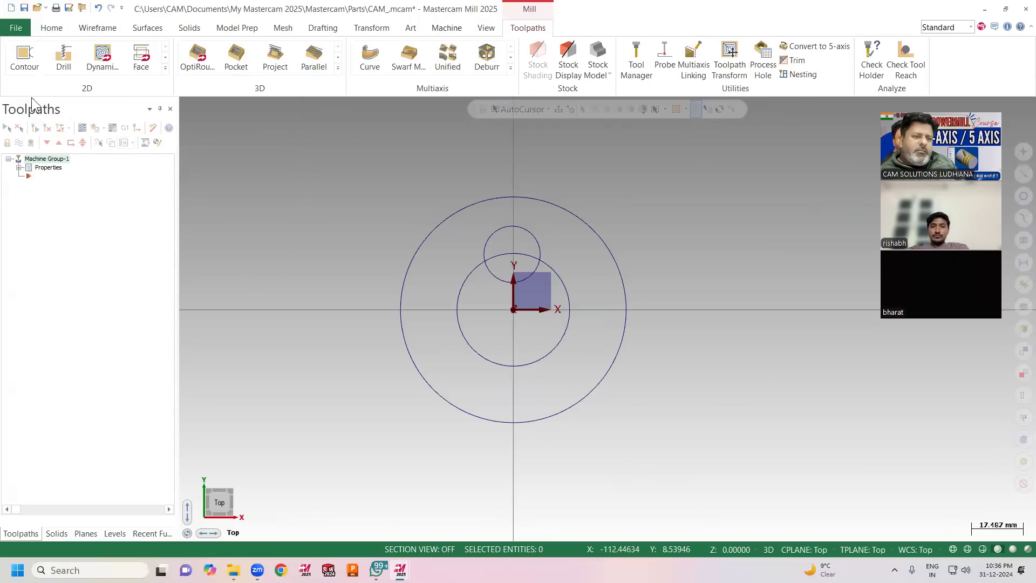
{"action": "left_click", "coordinate": [19, 168]}
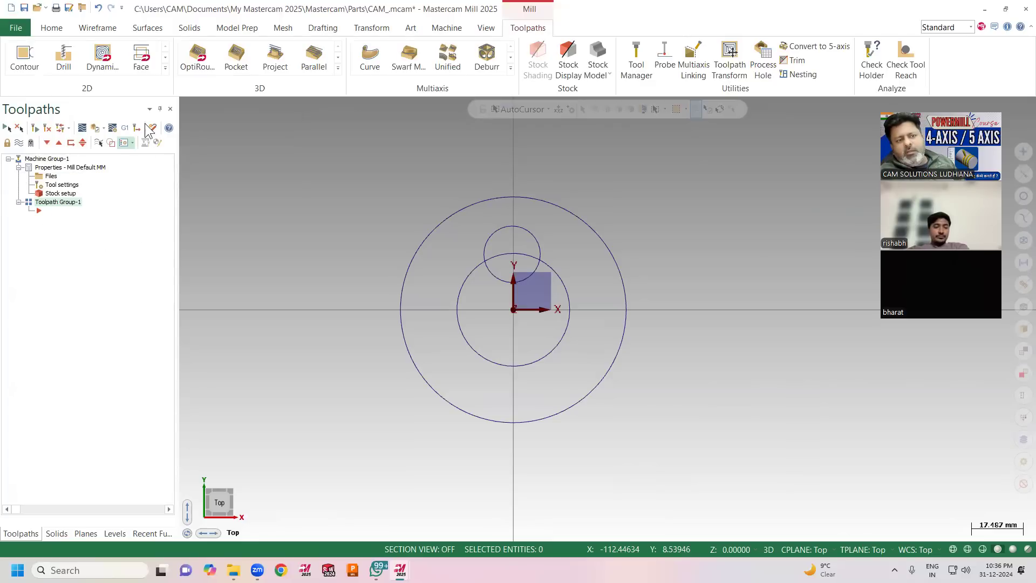
Start a 2D Contour toolpath with the large outer circle as its chain.
{"action": "left_click", "coordinate": [31, 71]}
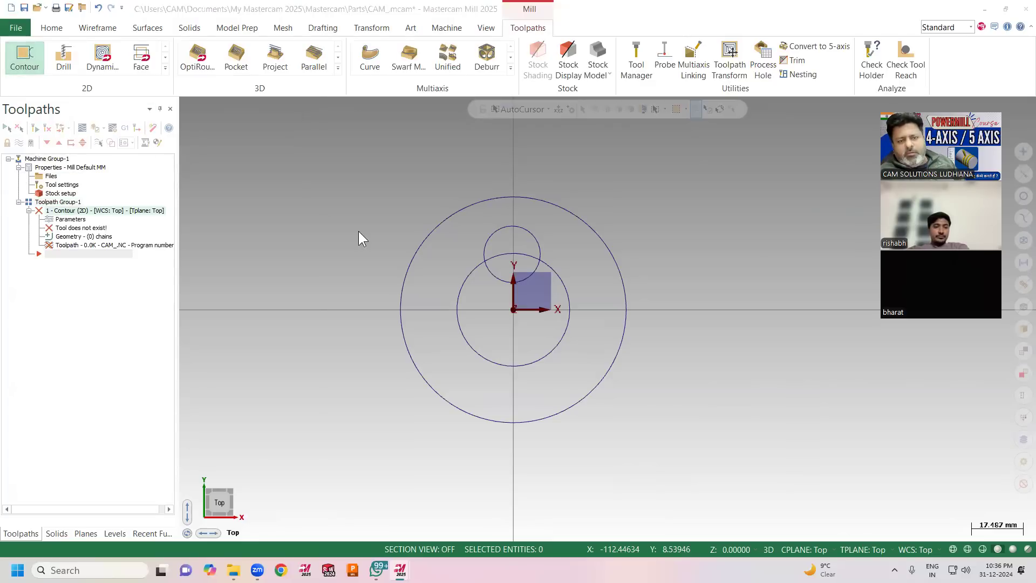
{"action": "left_click", "coordinate": [418, 250]}
{"action": "left_click", "coordinate": [231, 450]}
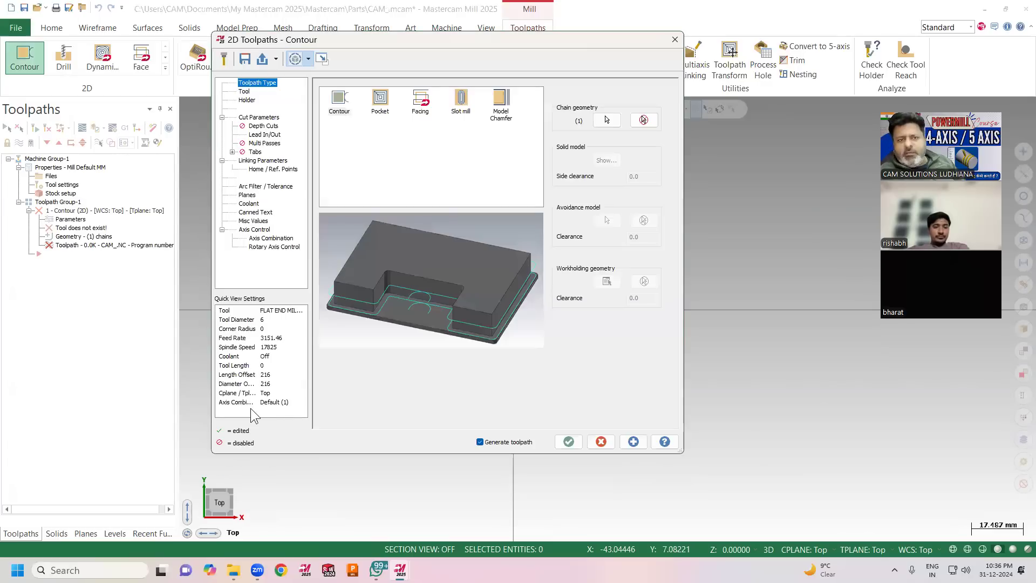
Open the tool library selection for the contour toolpath and set its filter to include all tool types.
{"action": "left_click", "coordinate": [243, 92]}
{"action": "left_click", "coordinate": [323, 223]}
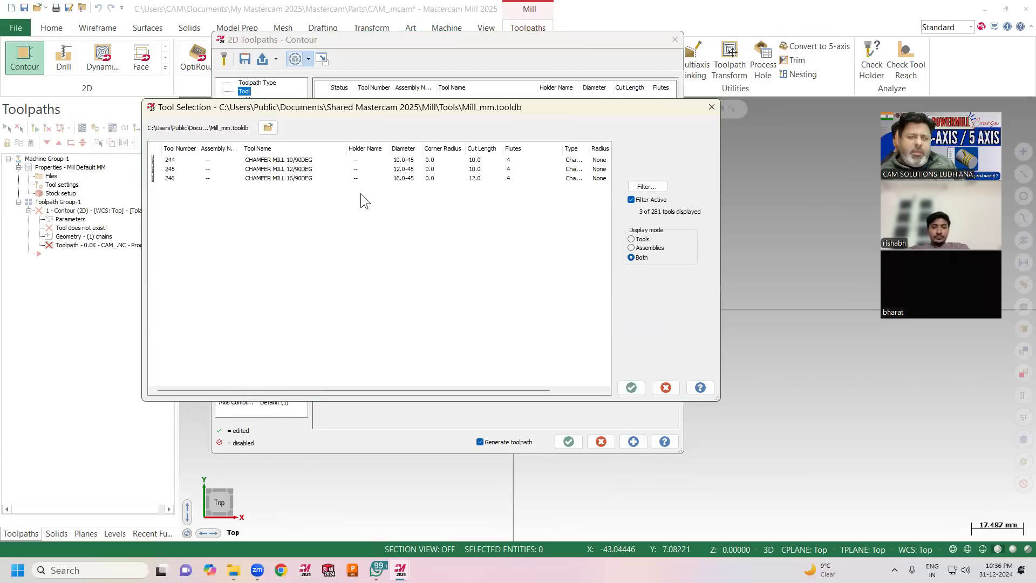
{"action": "left_click", "coordinate": [648, 186]}
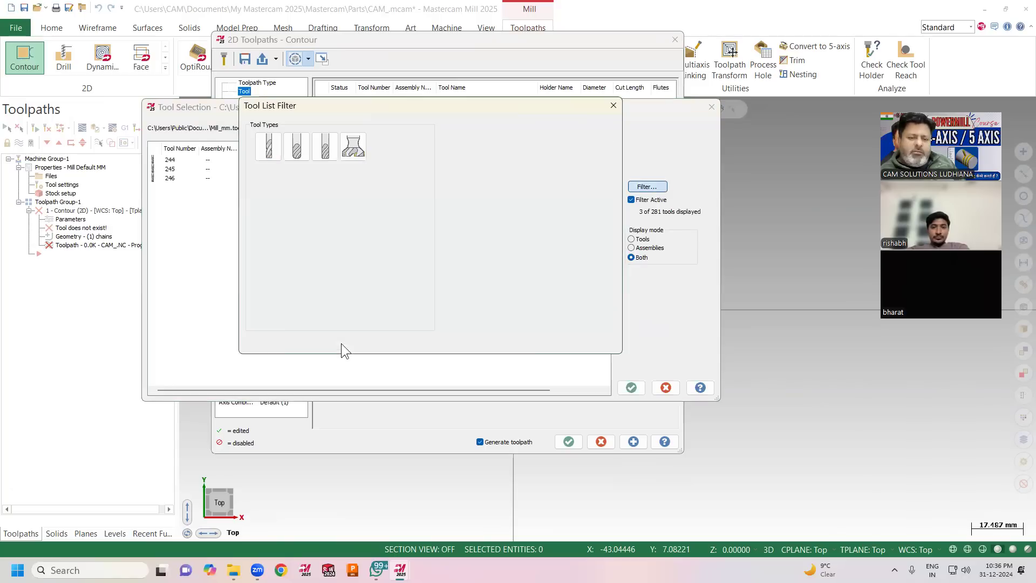
{"action": "left_click", "coordinate": [322, 294]}
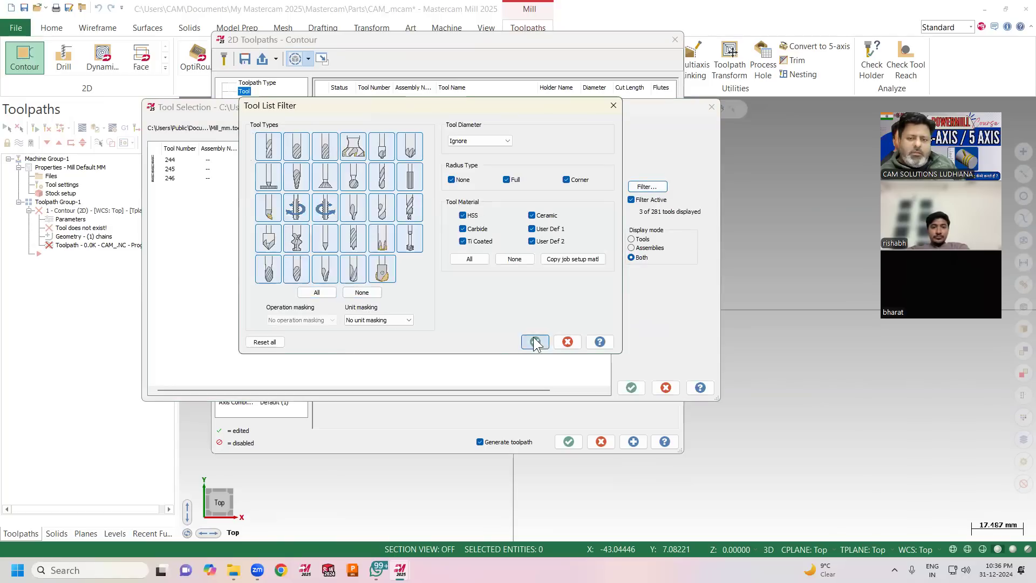
{"action": "left_click", "coordinate": [535, 342]}
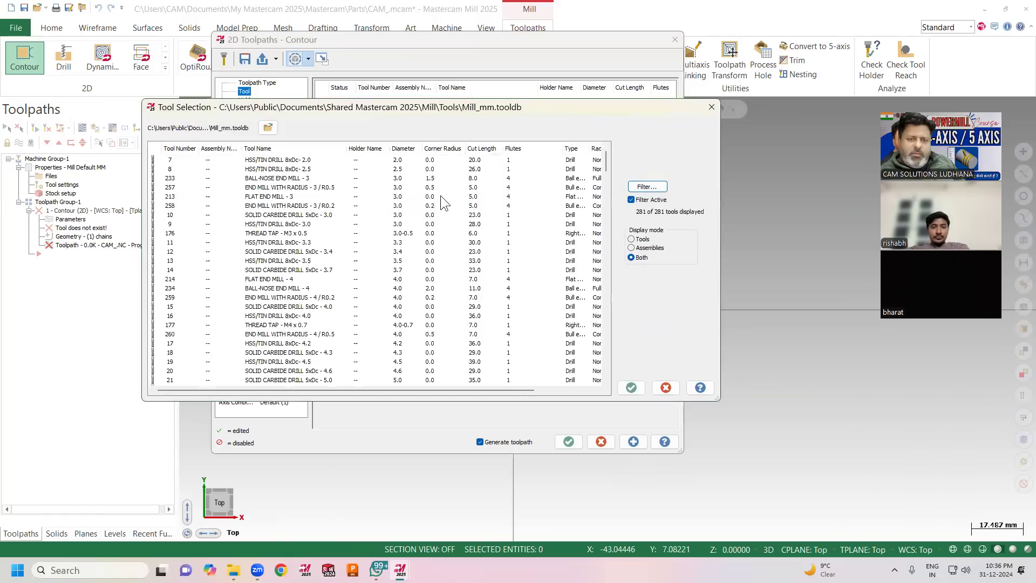
Look through the millimetre tools, then load the mill_inch tool library in place of Mill_mm.
{"action": "scroll", "coordinate": [305, 275], "scroll_direction": "down", "scroll_amount": 3}
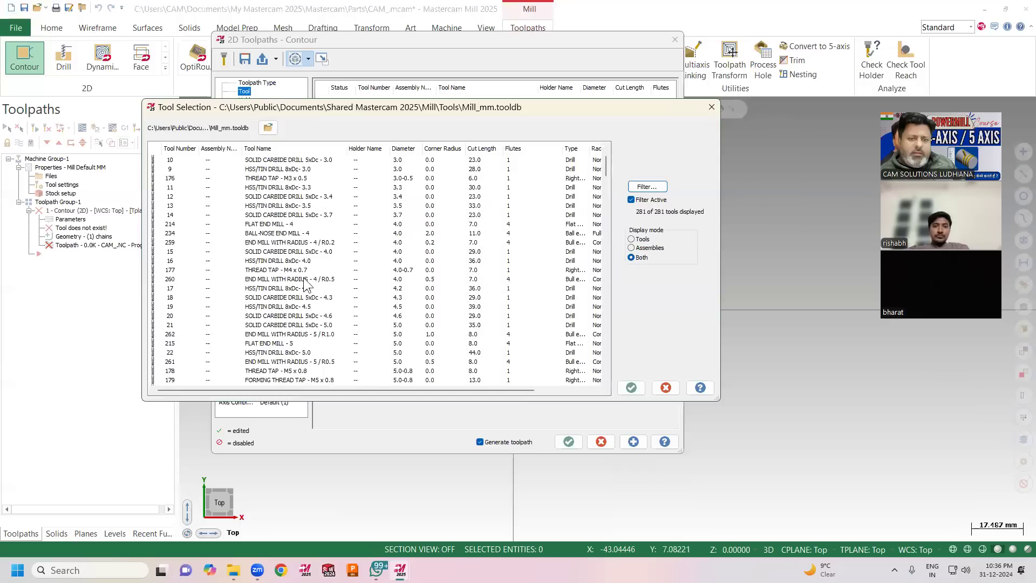
{"action": "scroll", "coordinate": [304, 280], "scroll_direction": "down", "scroll_amount": 4}
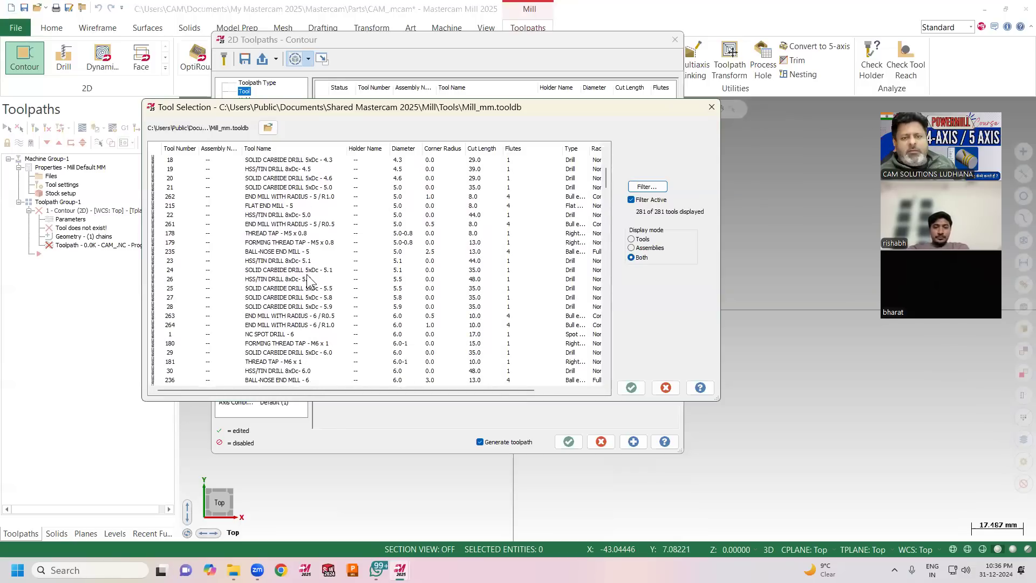
{"action": "scroll", "coordinate": [261, 278], "scroll_direction": "down", "scroll_amount": 7}
{"action": "scroll", "coordinate": [262, 278], "scroll_direction": "down", "scroll_amount": 10}
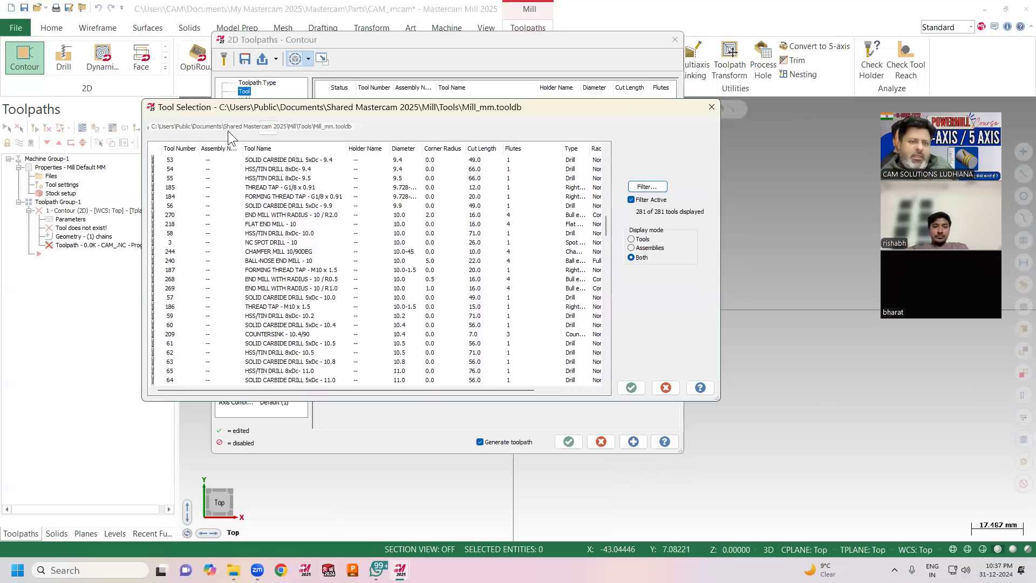
{"action": "left_click", "coordinate": [267, 128]}
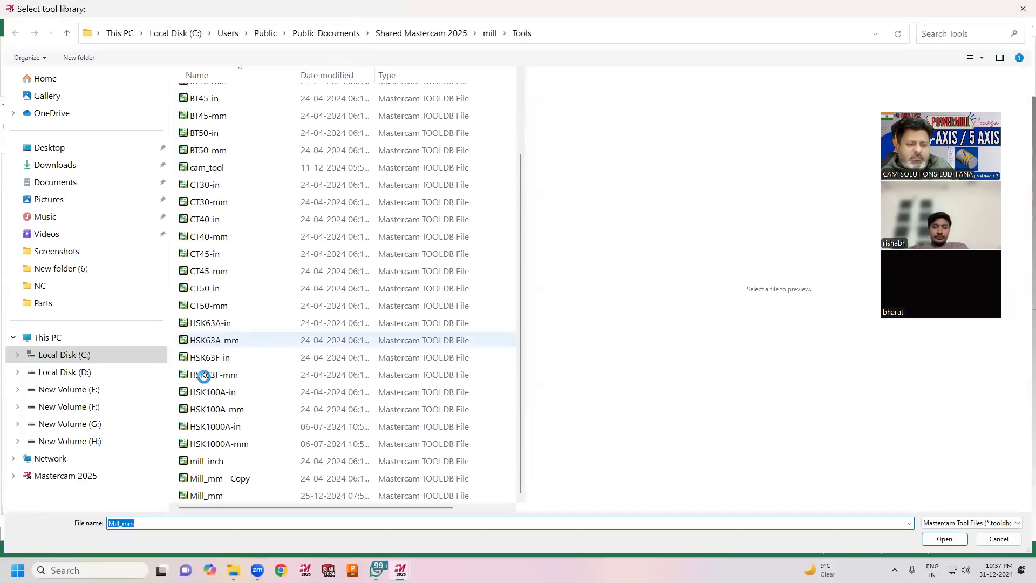
{"action": "left_click", "coordinate": [231, 494]}
{"action": "left_click", "coordinate": [216, 459]}
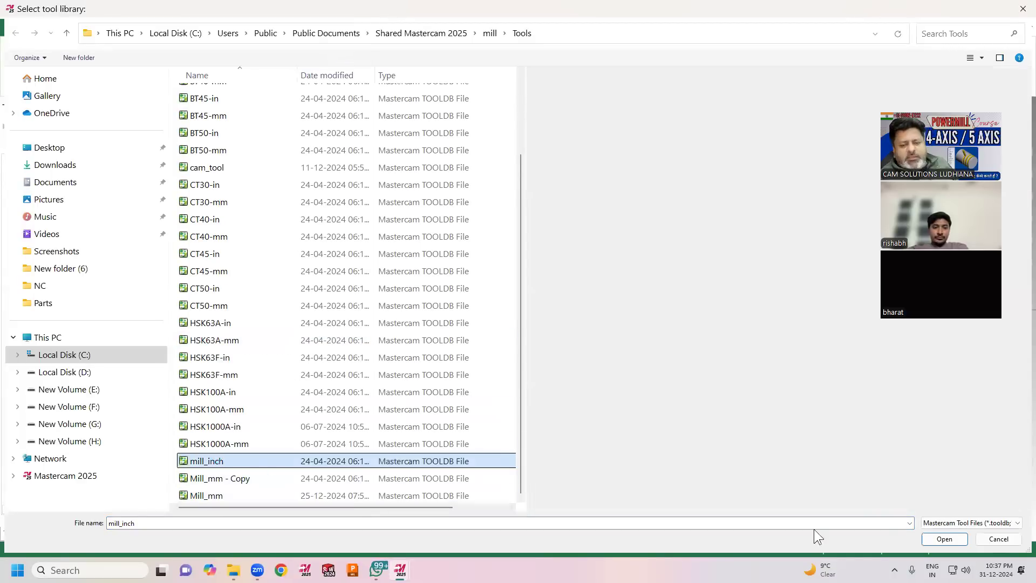
{"action": "left_click", "coordinate": [949, 539]}
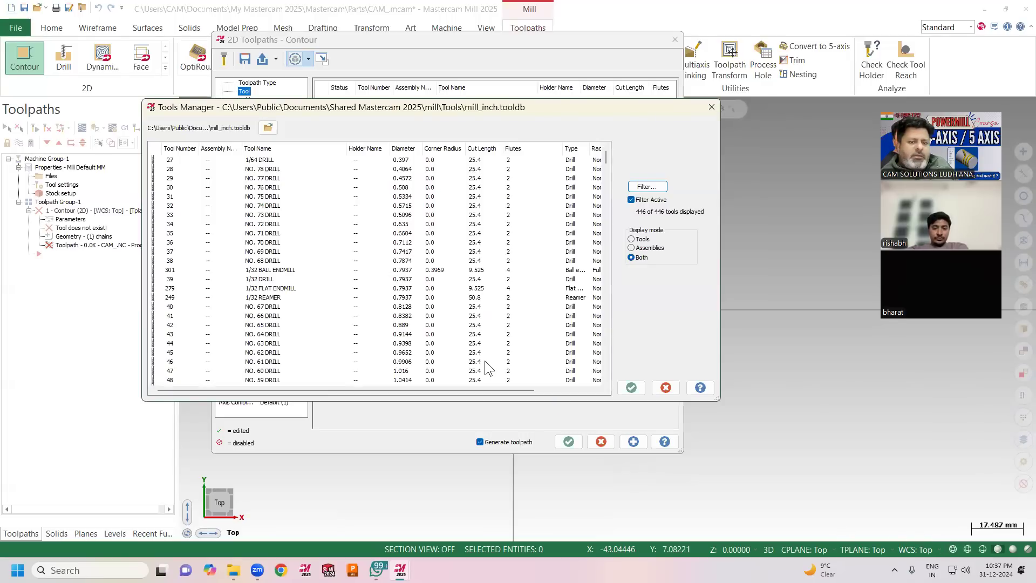
Look through the drills, taps, end mills and engraving tools in the mill_inch library, then close it without choosing one.
{"action": "left_click", "coordinate": [265, 289]}
{"action": "scroll", "coordinate": [273, 310], "scroll_direction": "down", "scroll_amount": 5}
{"action": "scroll", "coordinate": [281, 313], "scroll_direction": "down", "scroll_amount": 12}
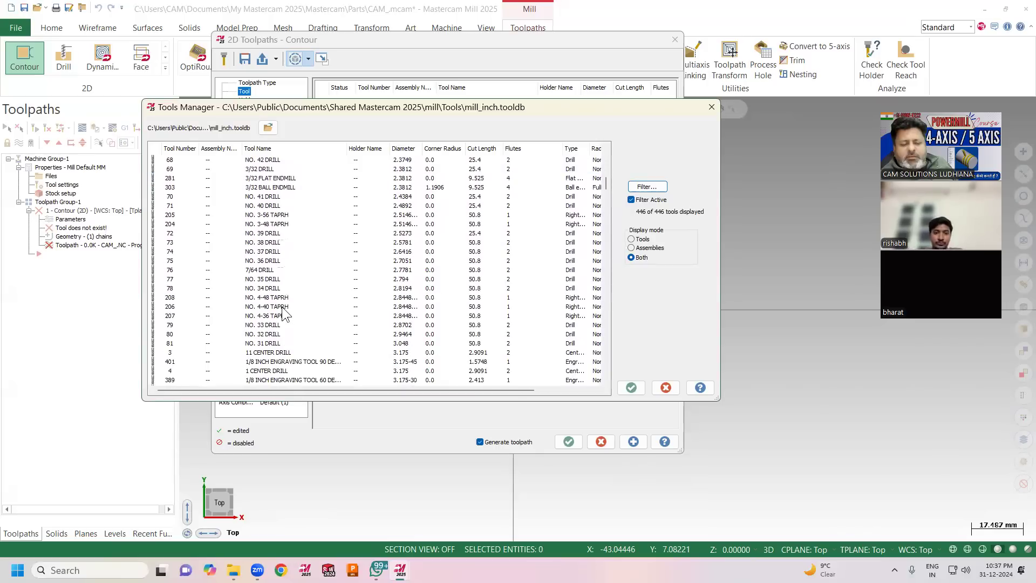
{"action": "scroll", "coordinate": [282, 309], "scroll_direction": "down", "scroll_amount": 10}
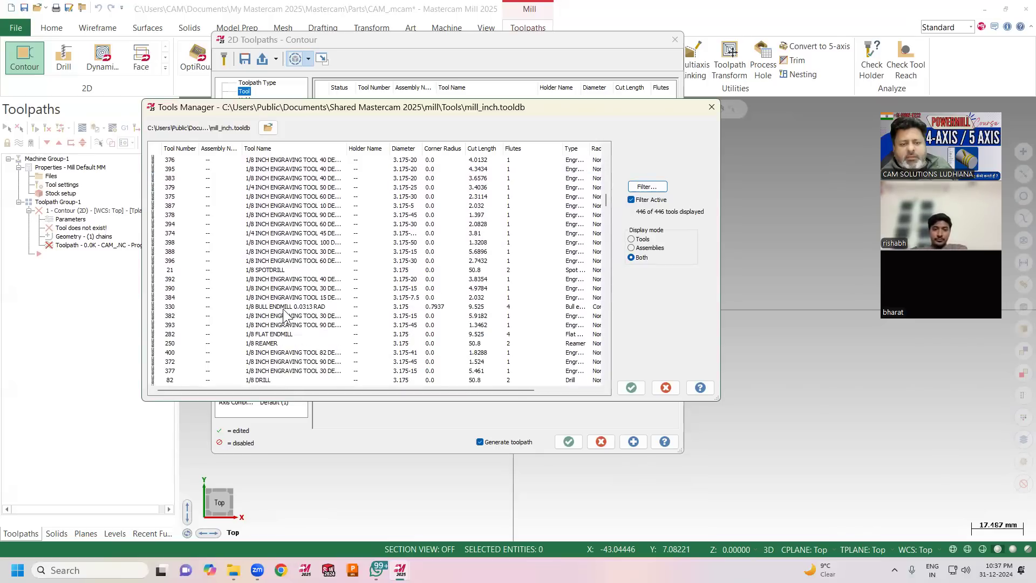
{"action": "scroll", "coordinate": [283, 308], "scroll_direction": "down", "scroll_amount": 10}
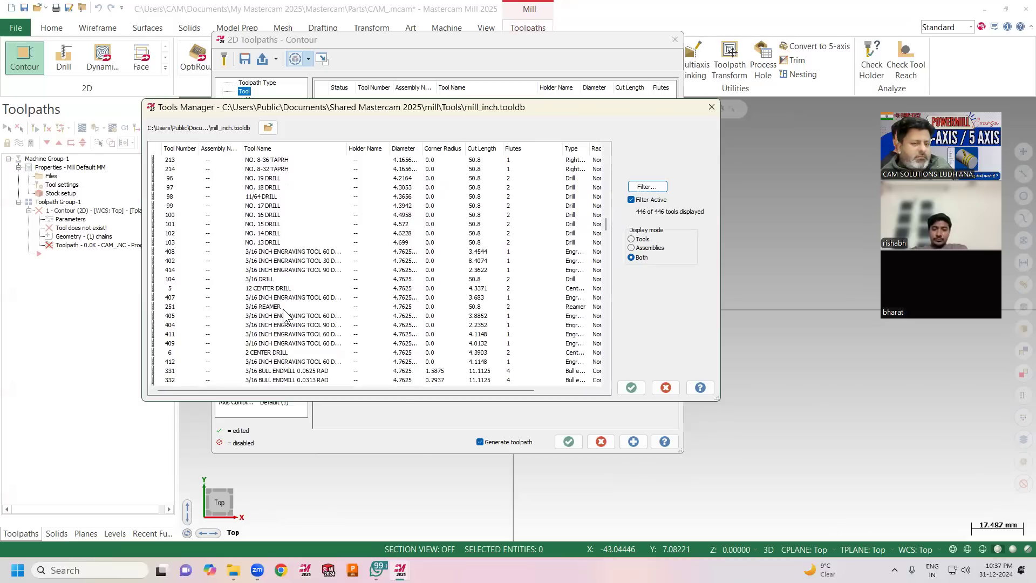
{"action": "scroll", "coordinate": [283, 309], "scroll_direction": "down", "scroll_amount": 10}
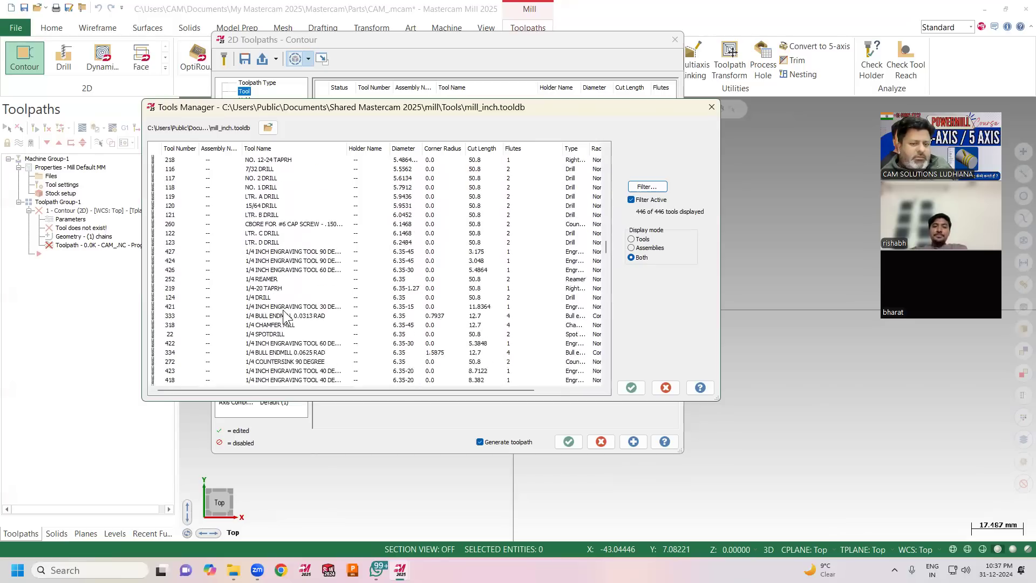
{"action": "scroll", "coordinate": [284, 317], "scroll_direction": "down", "scroll_amount": 15}
{"action": "scroll", "coordinate": [291, 315], "scroll_direction": "down", "scroll_amount": 15}
{"action": "scroll", "coordinate": [292, 316], "scroll_direction": "down", "scroll_amount": 15}
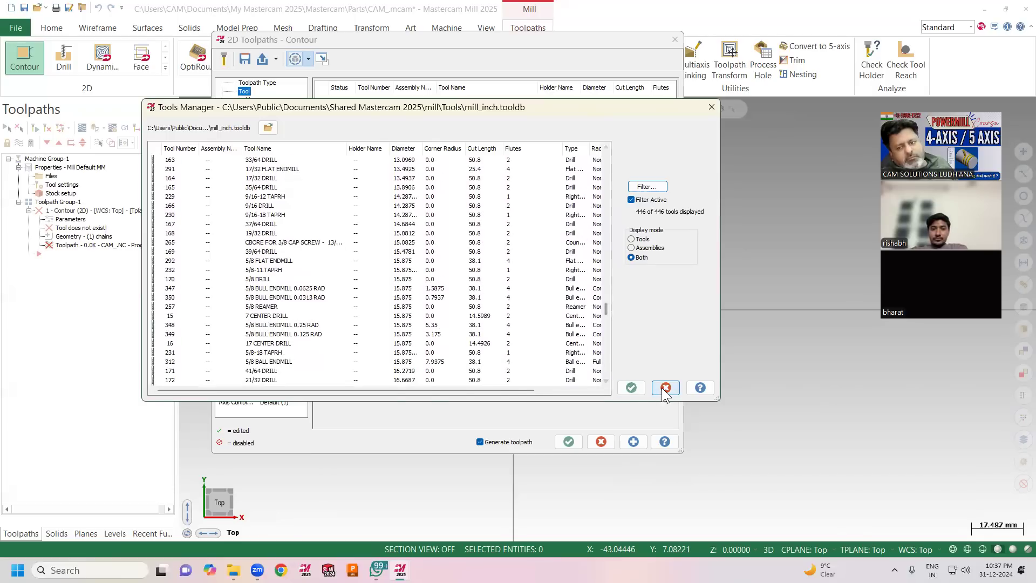
{"action": "left_click", "coordinate": [665, 388]}
Reopen the tool selection for the contour toolpath and load the Mill_mm tool library in place of mill_inch.
{"action": "left_click", "coordinate": [324, 222]}
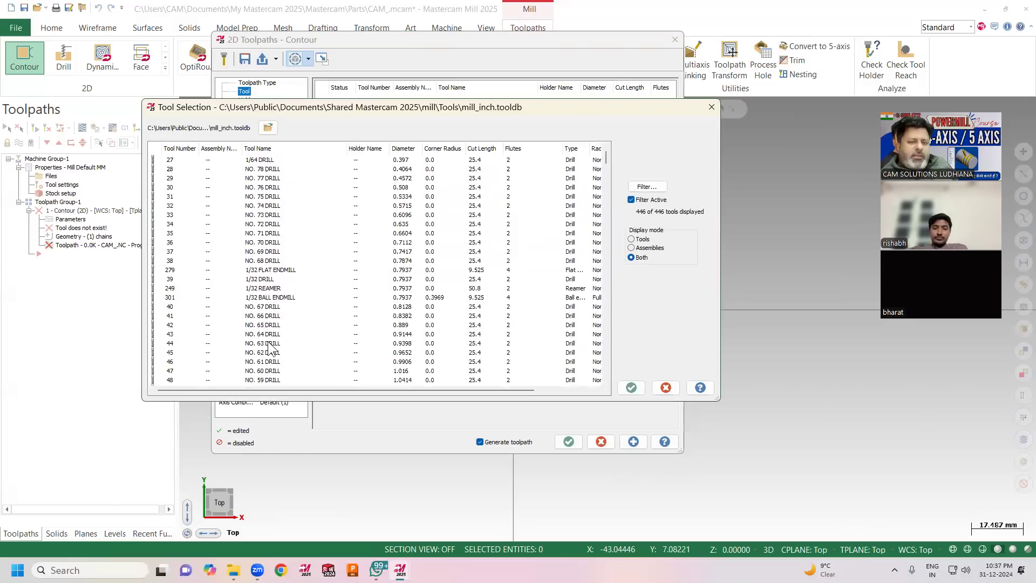
{"action": "left_click", "coordinate": [267, 128]}
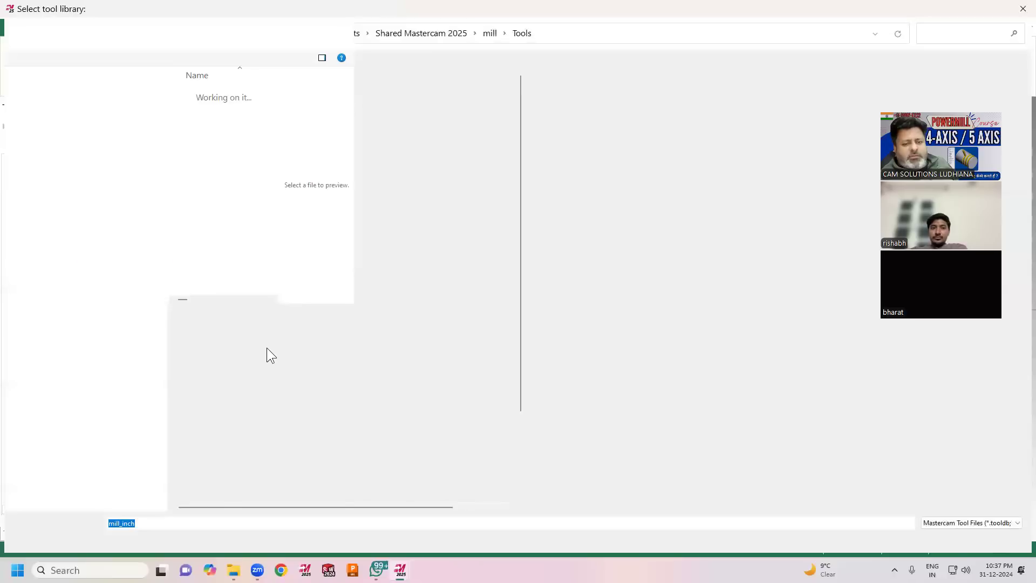
{"action": "scroll", "coordinate": [253, 386], "scroll_direction": "down", "scroll_amount": 1}
{"action": "left_click", "coordinate": [248, 492]}
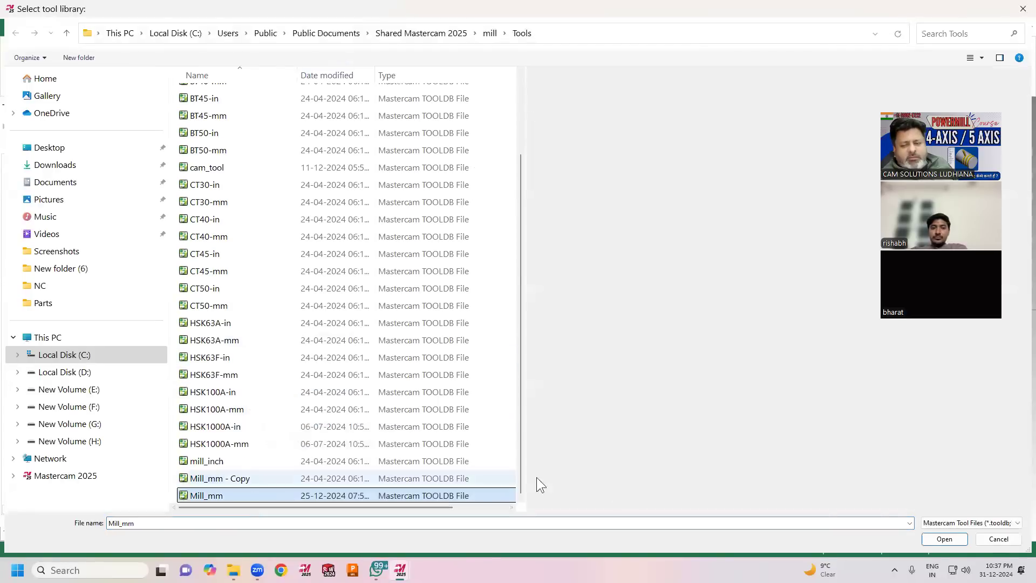
{"action": "left_click", "coordinate": [949, 538]}
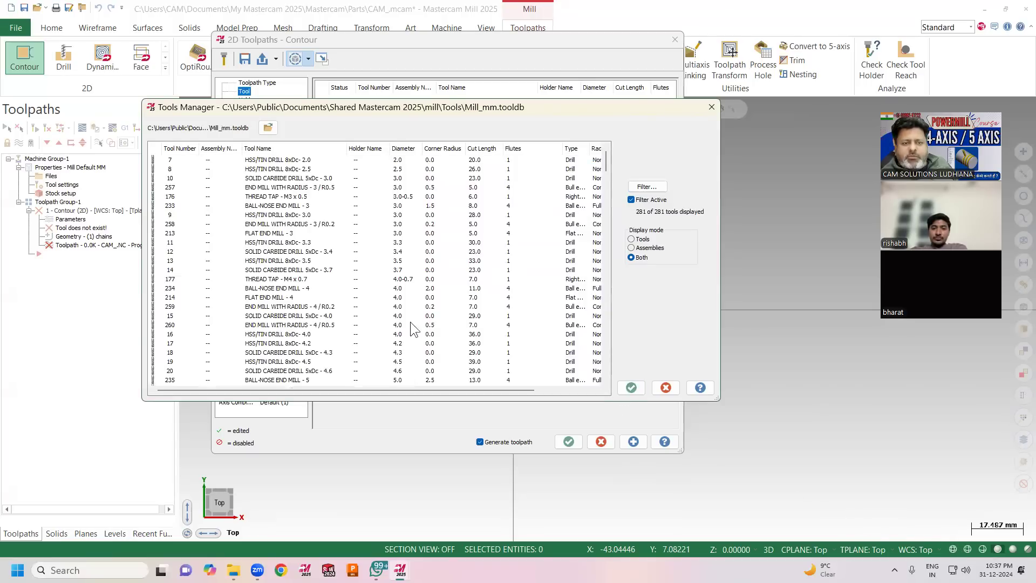
Look through the tool names and diameters in the Mill_mm library.
{"action": "left_click", "coordinate": [398, 318]}
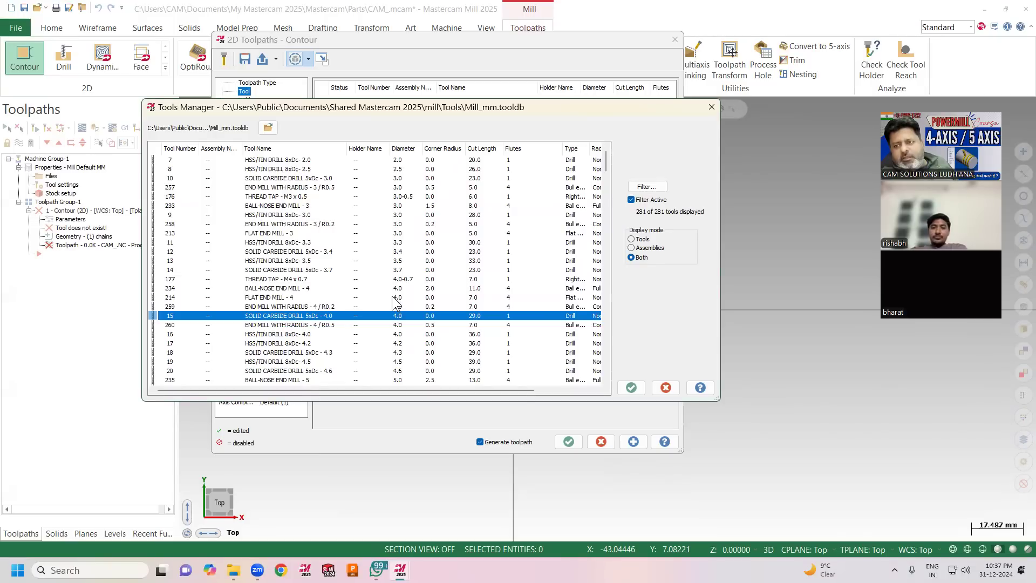
{"action": "scroll", "coordinate": [370, 284], "scroll_direction": "down", "scroll_amount": 15}
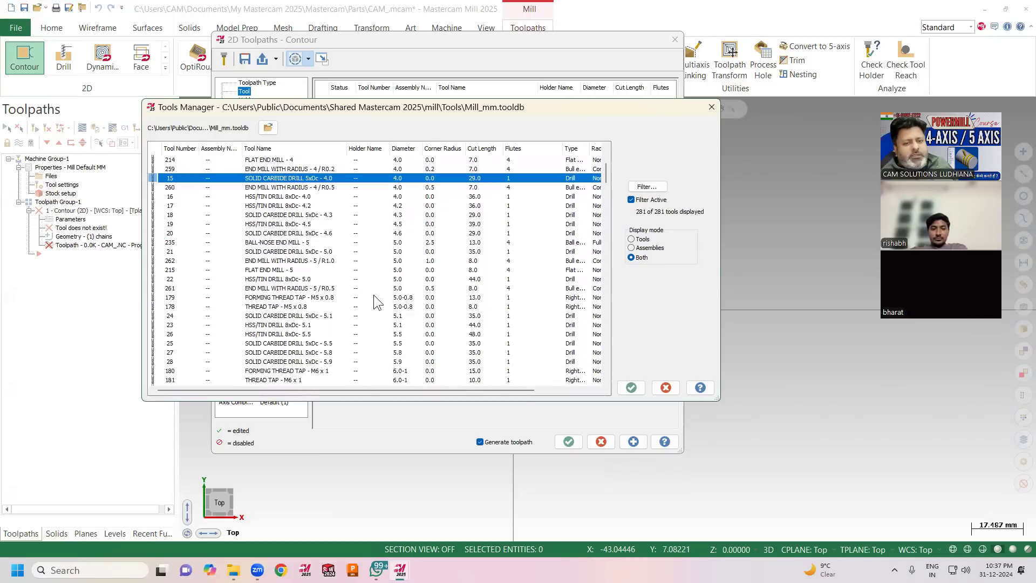
{"action": "scroll", "coordinate": [373, 298], "scroll_direction": "down", "scroll_amount": 12}
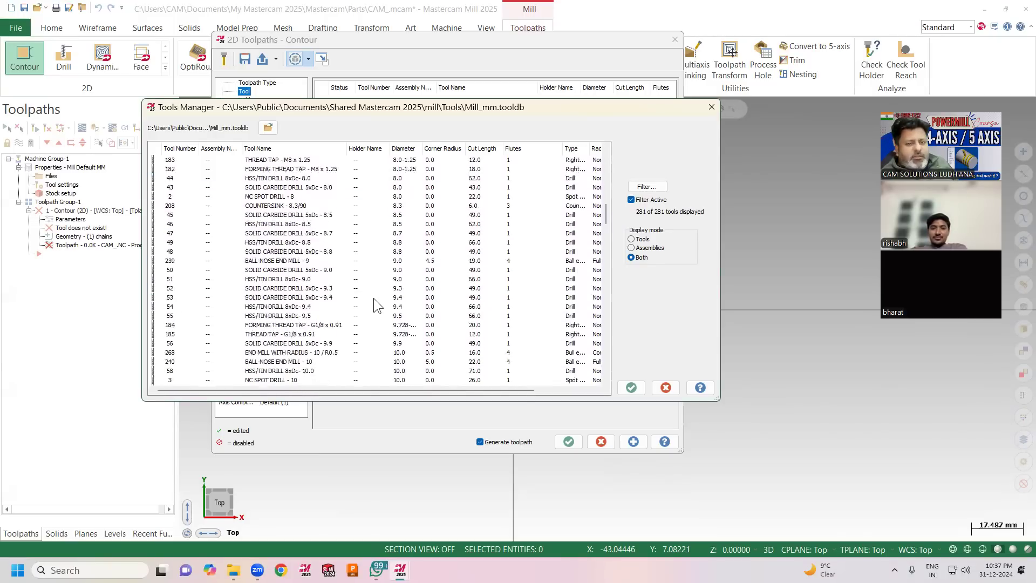
{"action": "scroll", "coordinate": [377, 298], "scroll_direction": "down", "scroll_amount": 15}
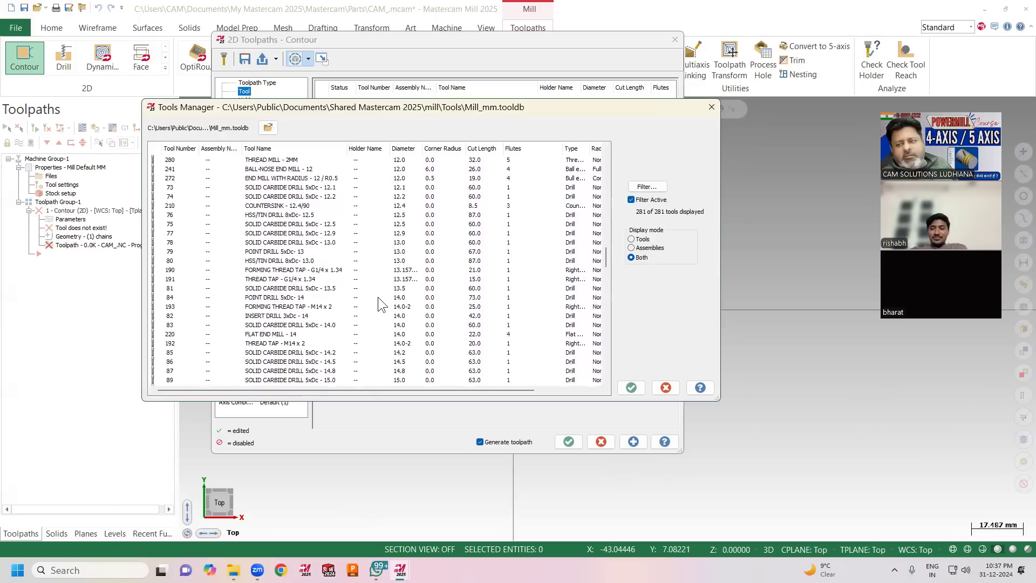
{"action": "scroll", "coordinate": [377, 303], "scroll_direction": "down", "scroll_amount": 18}
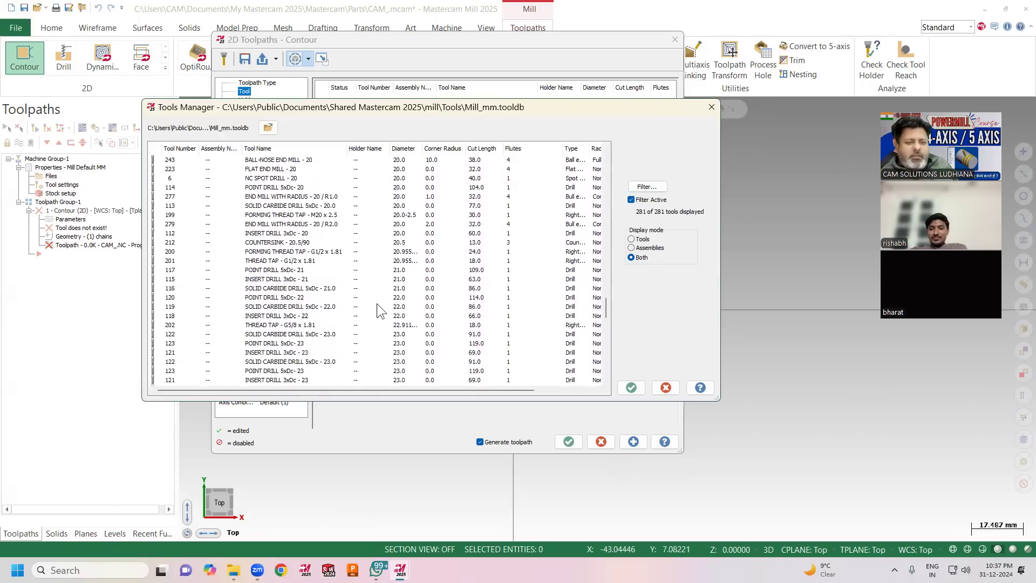
{"action": "left_click", "coordinate": [272, 326]}
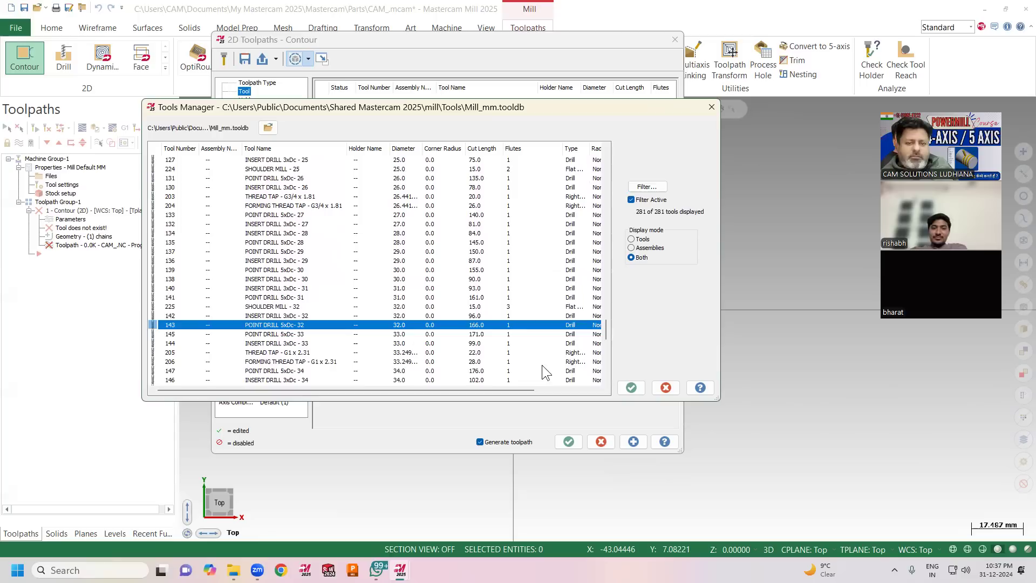
{"action": "scroll", "coordinate": [427, 288], "scroll_direction": "up", "scroll_amount": 8}
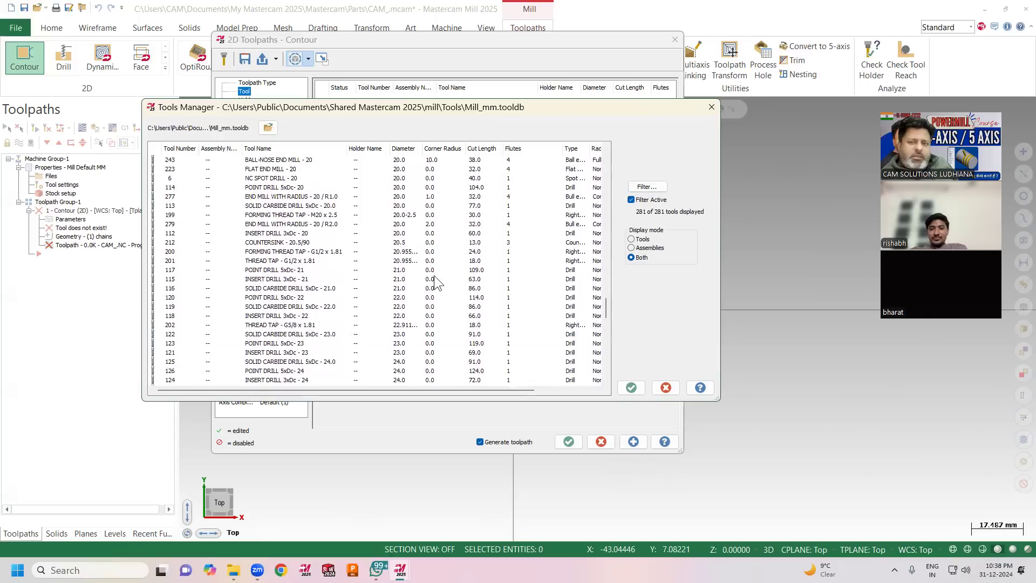
Filter the Mill_mm tool list to show only flat end mills.
{"action": "left_click", "coordinate": [654, 189]}
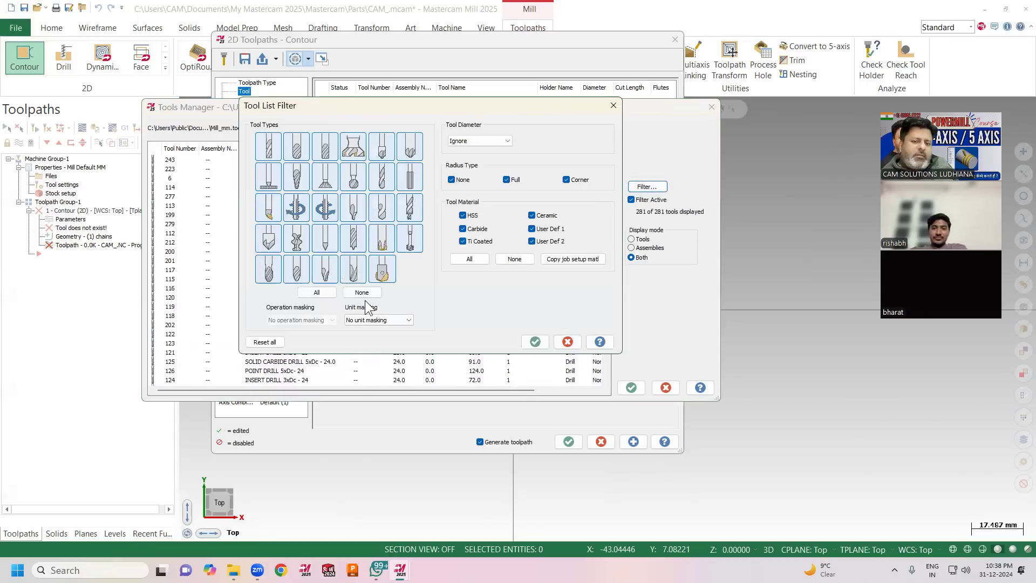
{"action": "left_click", "coordinate": [357, 292]}
{"action": "left_click", "coordinate": [268, 147]}
{"action": "left_click", "coordinate": [534, 341]}
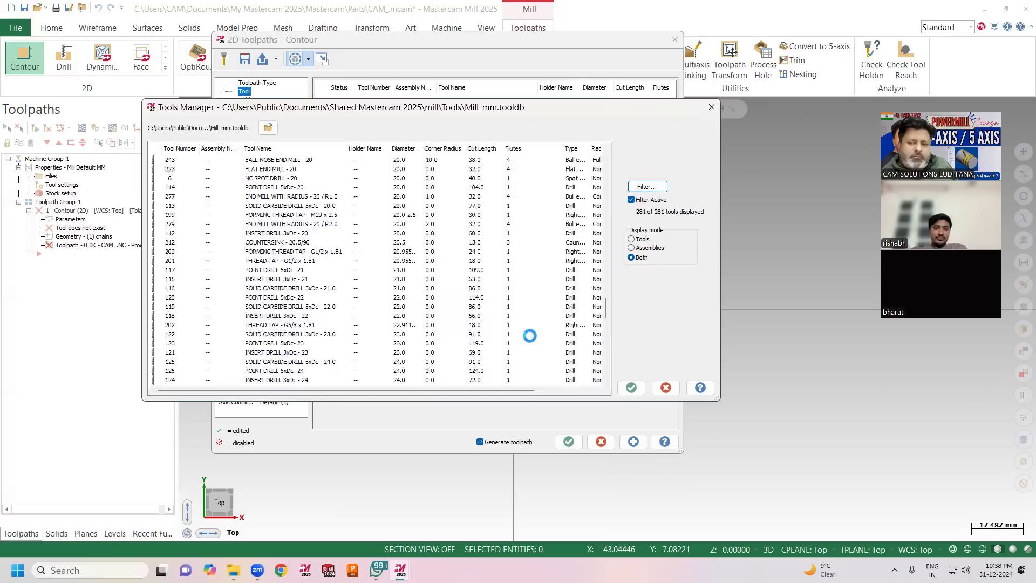
Assign the 10 mm flat end mill to the contour operation and generate the toolpath.
{"action": "left_click", "coordinate": [395, 209]}
{"action": "left_click", "coordinate": [631, 389]}
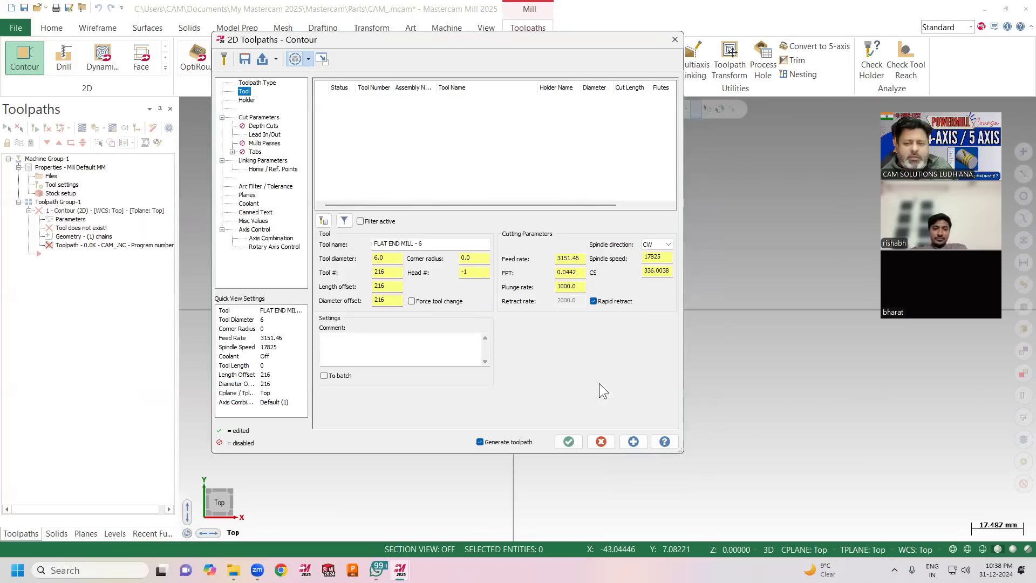
{"action": "left_click", "coordinate": [567, 440]}
Backplot the 2D Contour toolpath to watch the tool motion, and close the backplot.
{"action": "middle_click_drag", "start_coordinate": [425, 378], "coordinate": [443, 328]}
{"action": "left_click", "coordinate": [101, 246]}
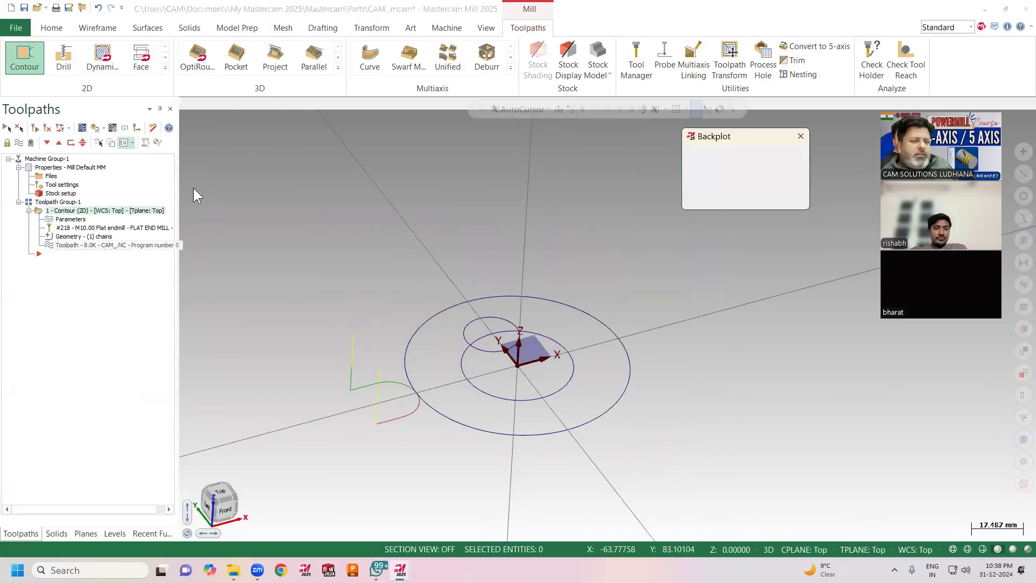
{"action": "left_click", "coordinate": [185, 103]}
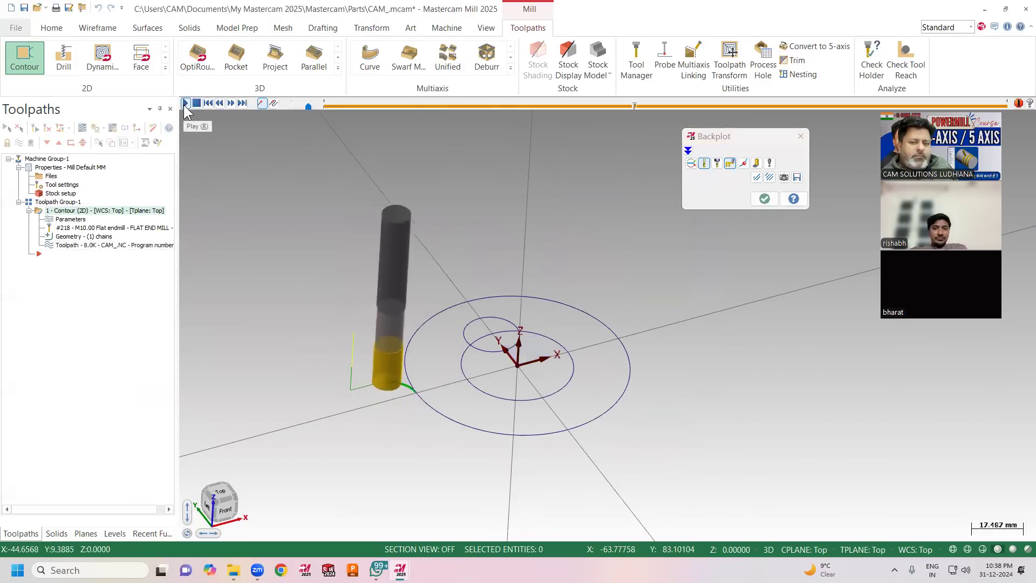
{"action": "left_click", "coordinate": [764, 198]}
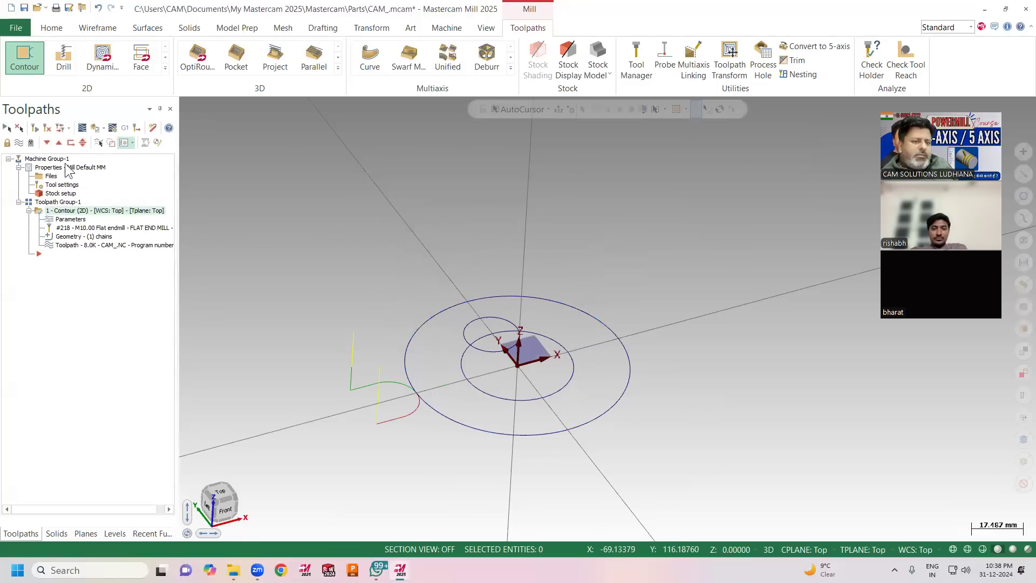
Post the contour toolpath to an NC file named CAM_f, review the G-code and close the code editor.
{"action": "left_click", "coordinate": [124, 129]}
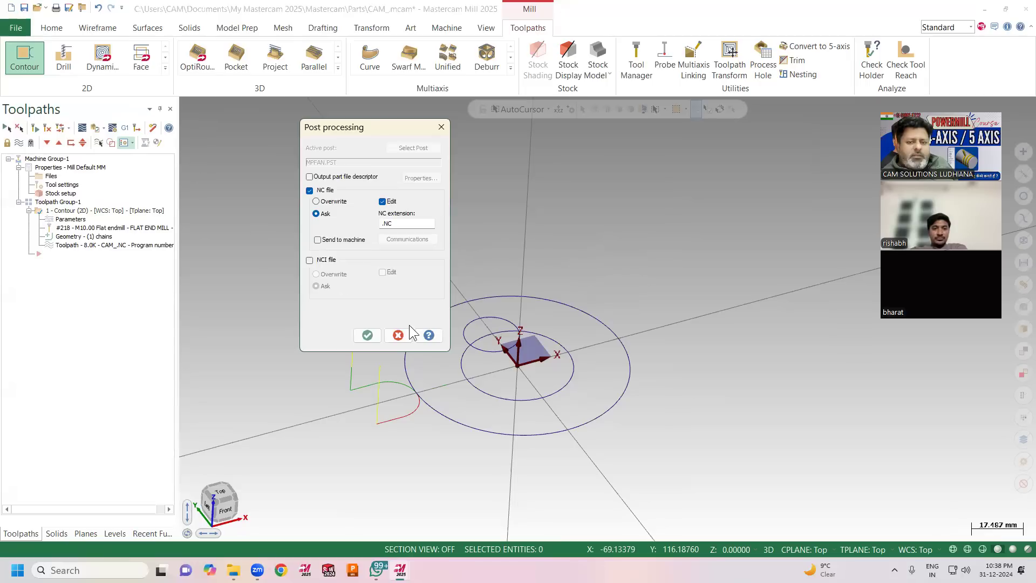
{"action": "left_click", "coordinate": [367, 335]}
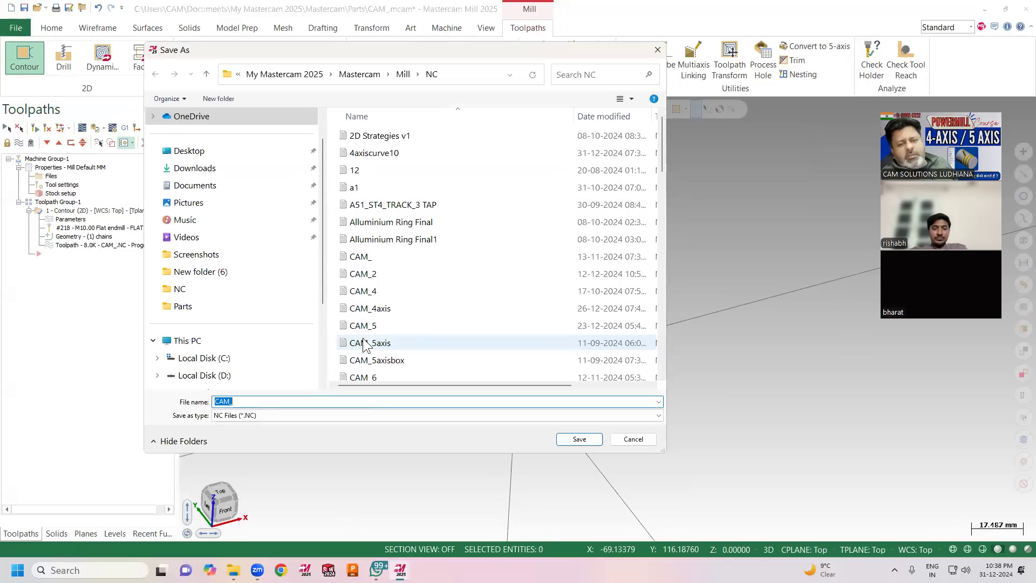
{"action": "left_click", "coordinate": [312, 402]}
{"action": "left_click", "coordinate": [579, 439]}
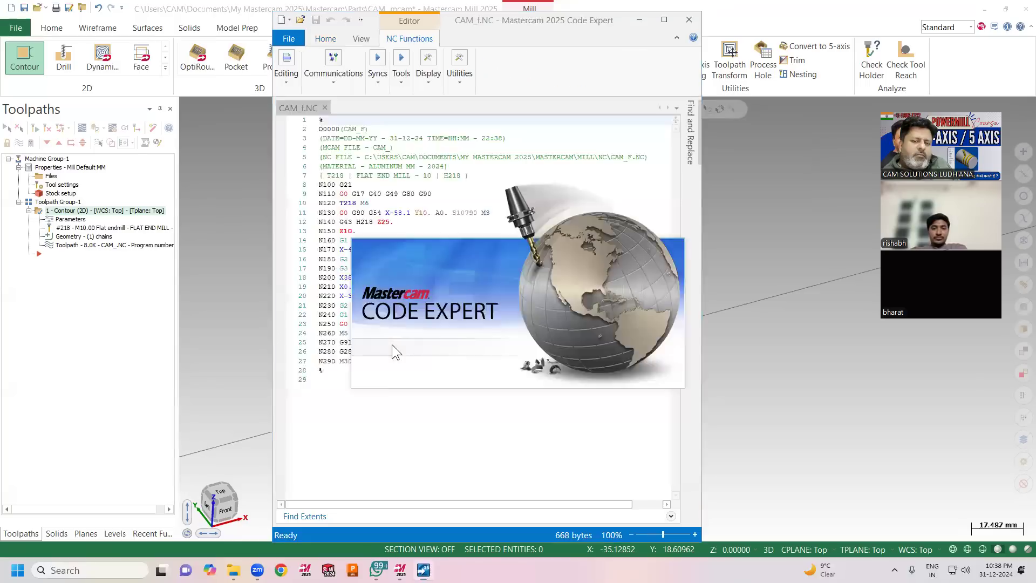
{"action": "left_click", "coordinate": [363, 347]}
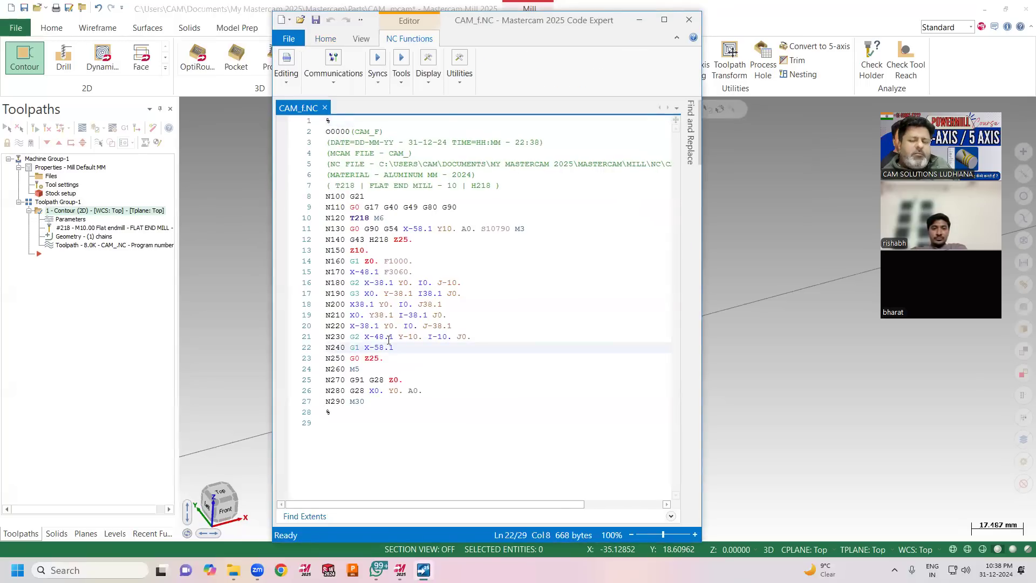
{"action": "left_click", "coordinate": [689, 20]}
Replace the machine definition of Machine Group-1 with the MILL 3 - AXIS VMC file and accept the machine group setup.
{"action": "left_click", "coordinate": [54, 177]}
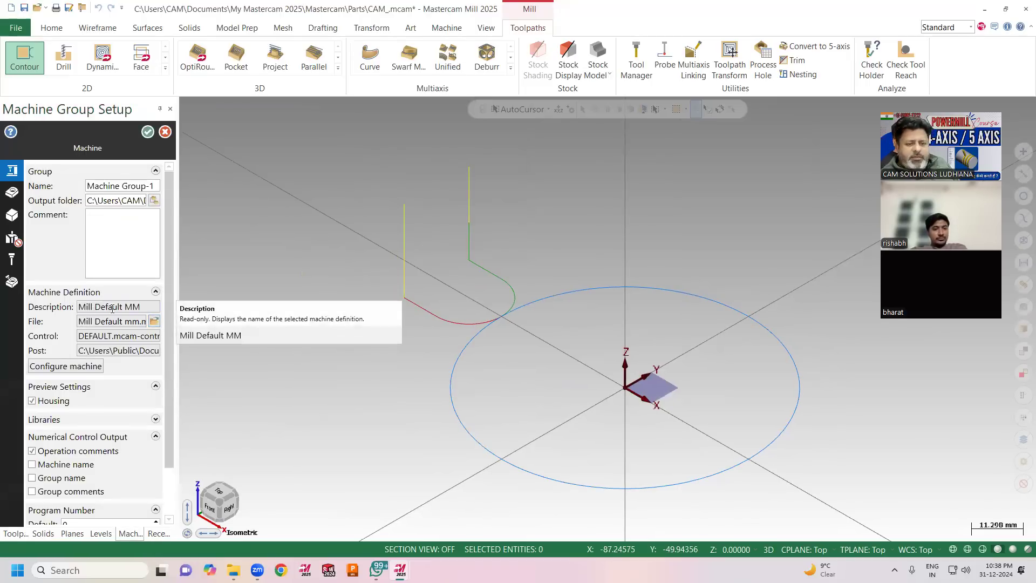
{"action": "left_click", "coordinate": [155, 322]}
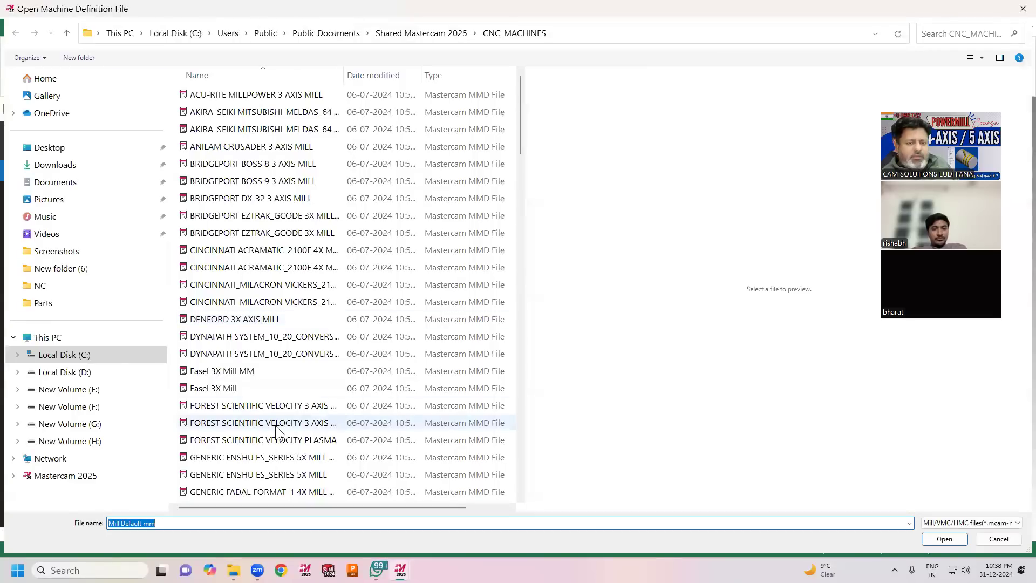
{"action": "scroll", "coordinate": [277, 432], "scroll_direction": "down", "scroll_amount": 8}
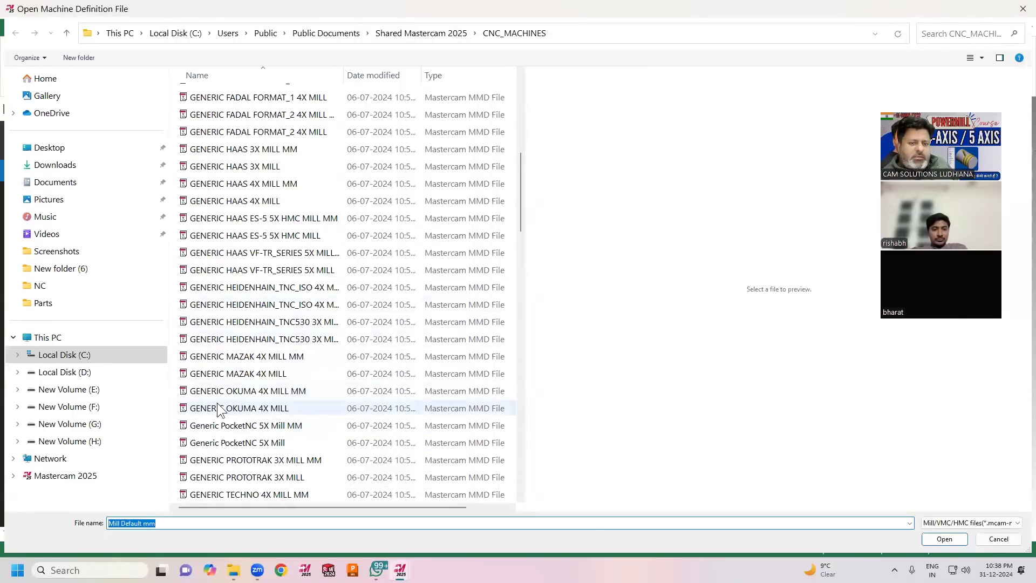
{"action": "scroll", "coordinate": [221, 408], "scroll_direction": "down", "scroll_amount": 8}
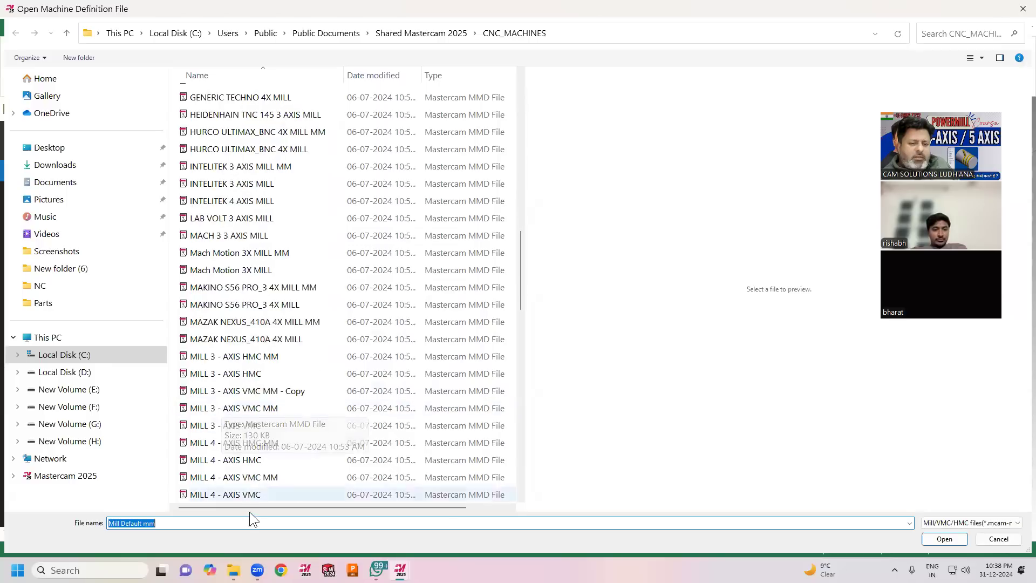
{"action": "scroll", "coordinate": [237, 459], "scroll_direction": "down", "scroll_amount": 3}
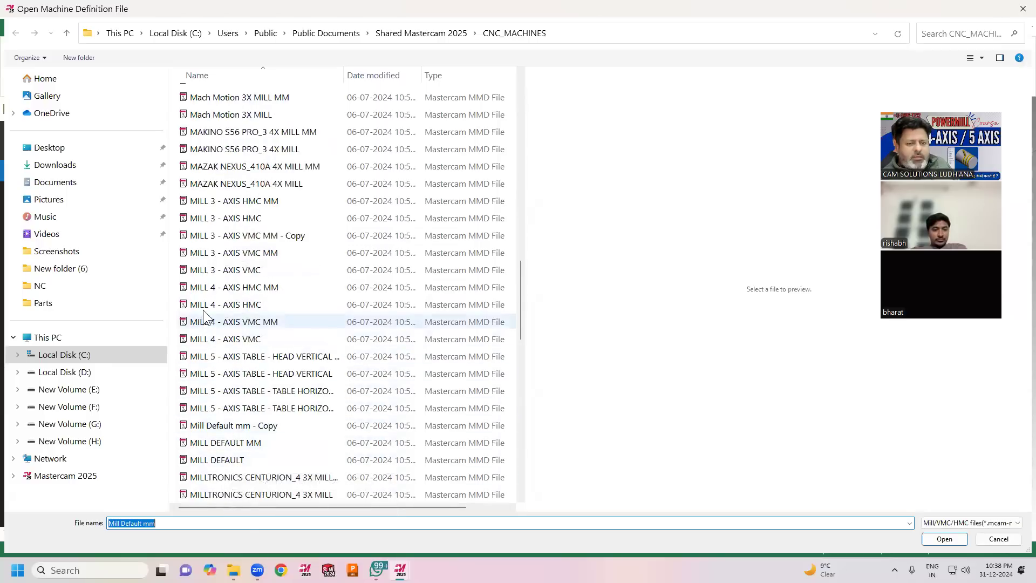
{"action": "left_click", "coordinate": [210, 271]}
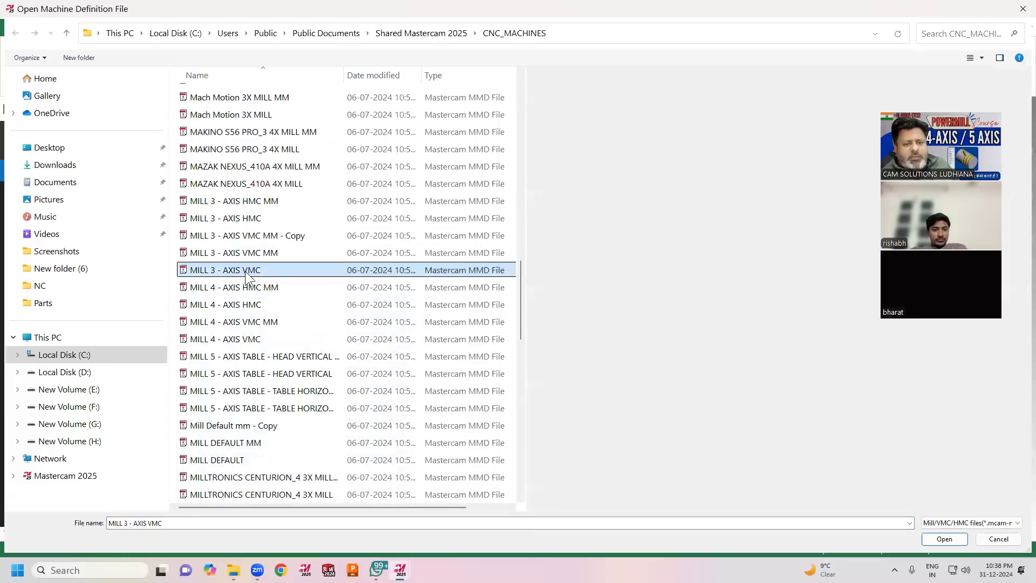
{"action": "left_click", "coordinate": [249, 254]}
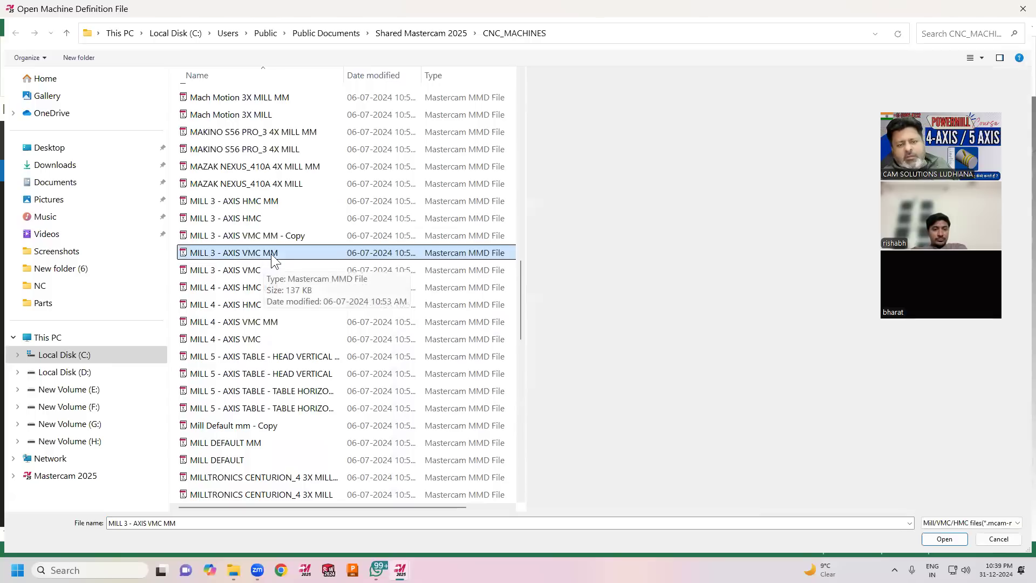
{"action": "left_click", "coordinate": [244, 271]}
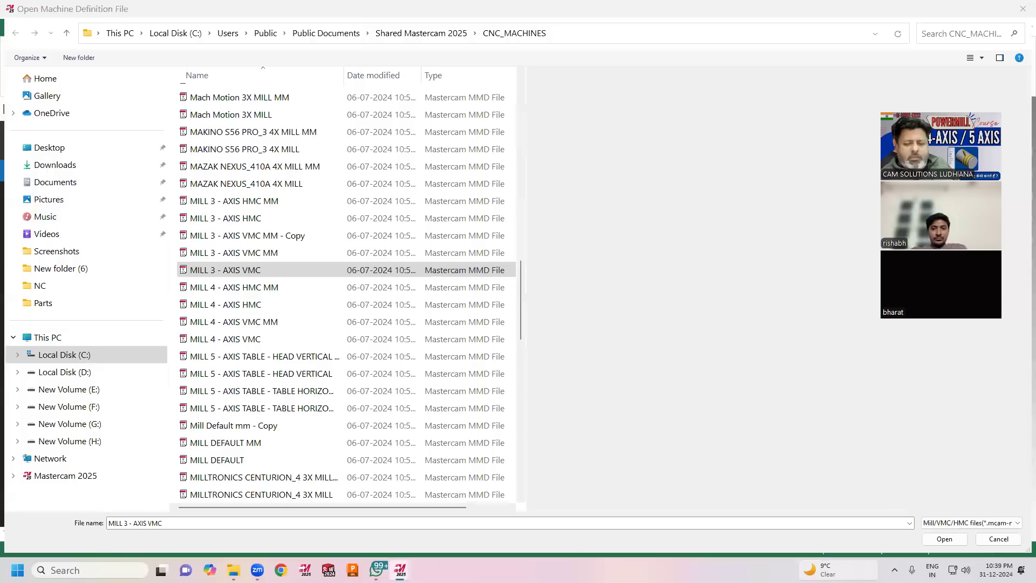
{"action": "left_click", "coordinate": [301, 272]}
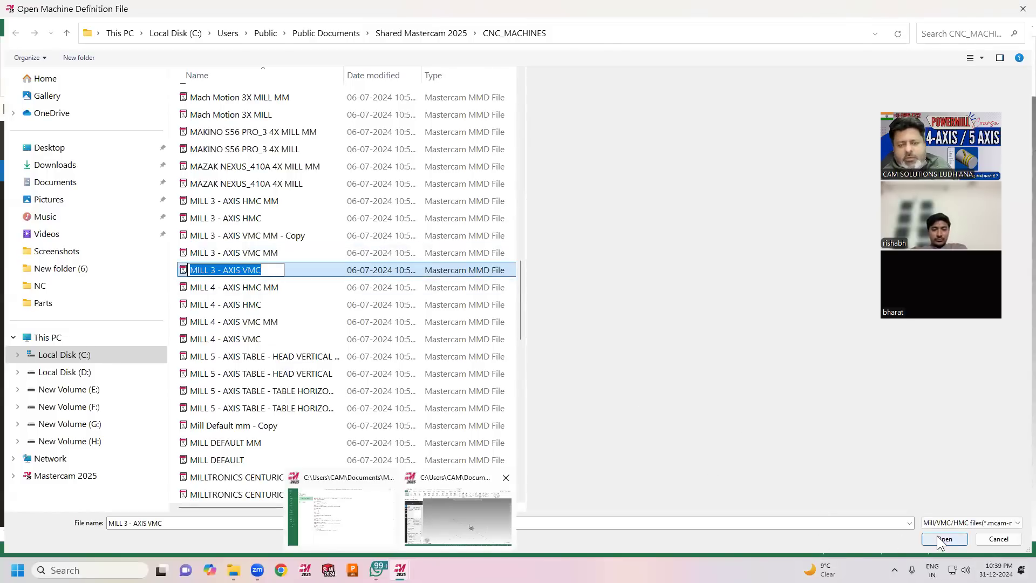
{"action": "left_click", "coordinate": [408, 303]}
{"action": "left_click", "coordinate": [359, 273]}
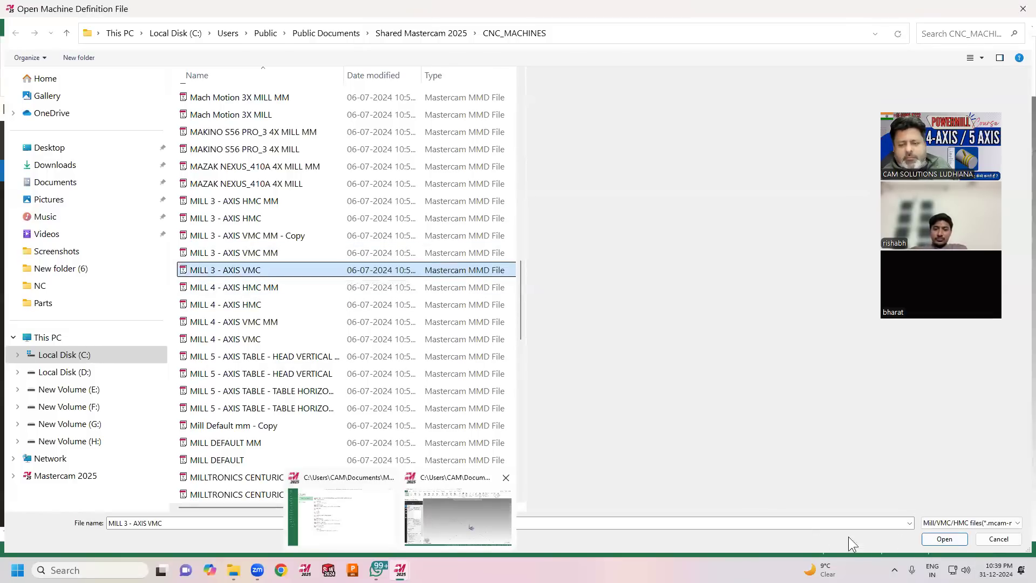
{"action": "left_click", "coordinate": [944, 539]}
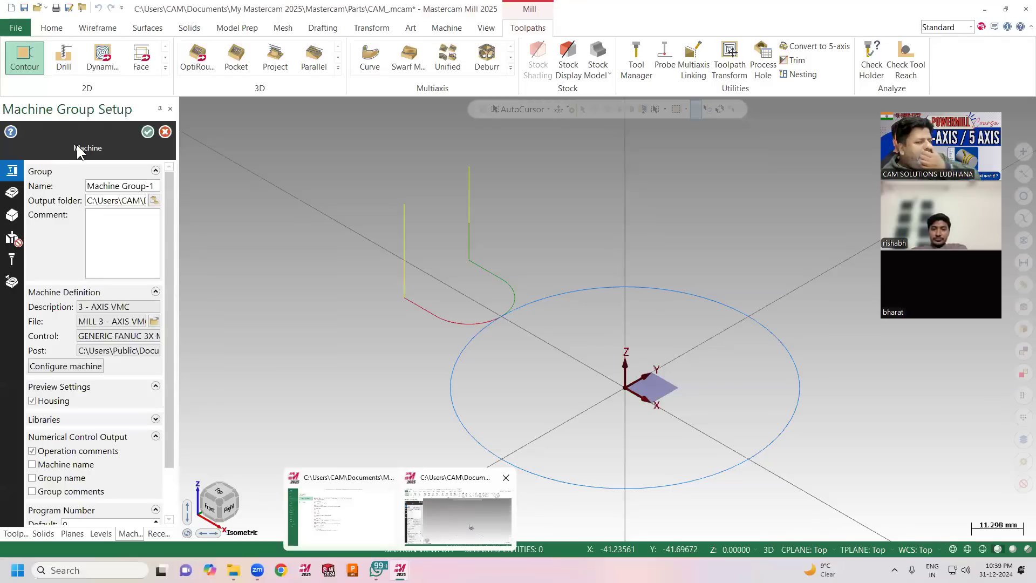
{"action": "left_click", "coordinate": [146, 132]}
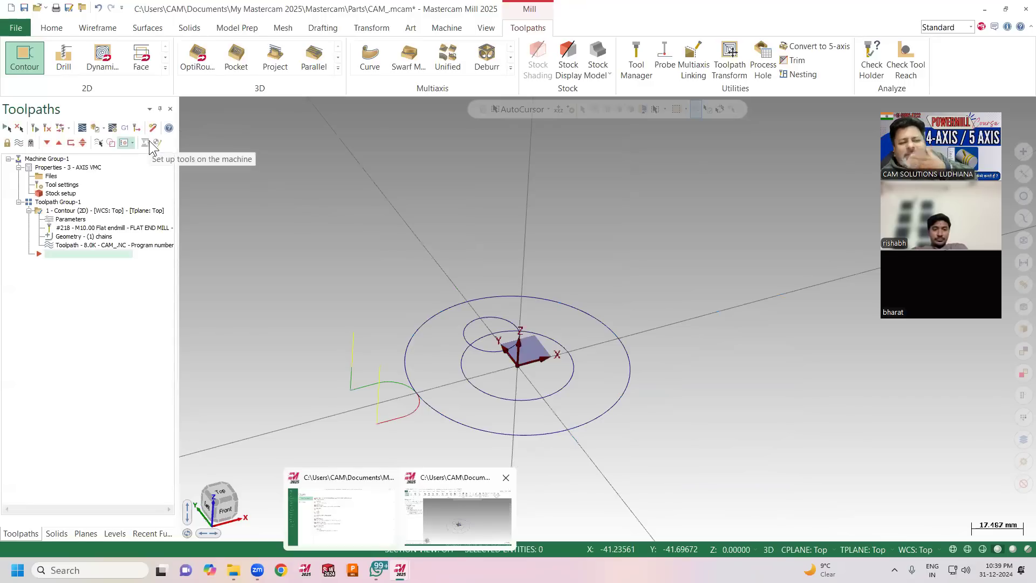
Post the contour toolpath with the 3-axis VMC machine's post to an NC file named CAM_gfg.
{"action": "left_click", "coordinate": [128, 128]}
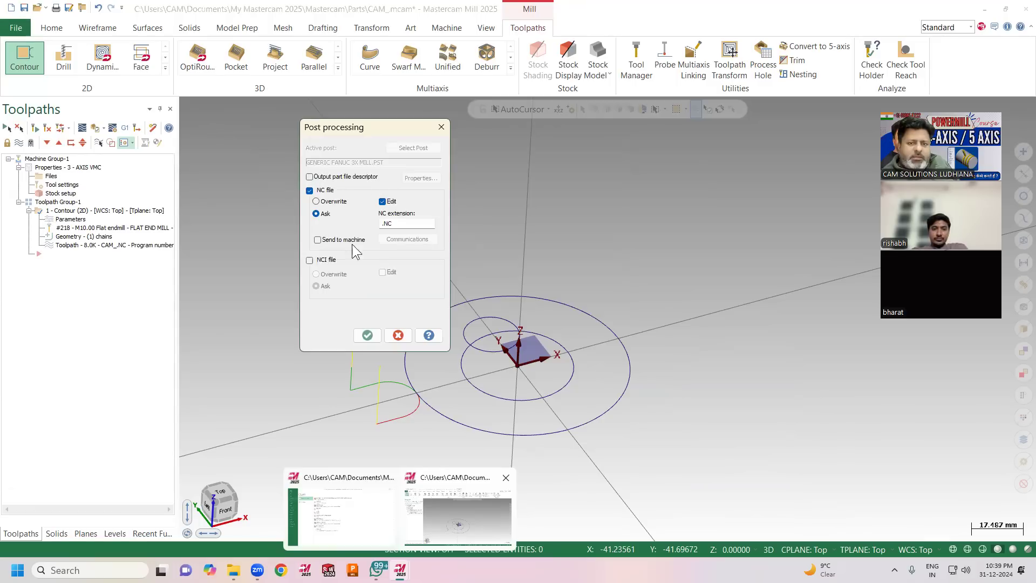
{"action": "left_click", "coordinate": [366, 335]}
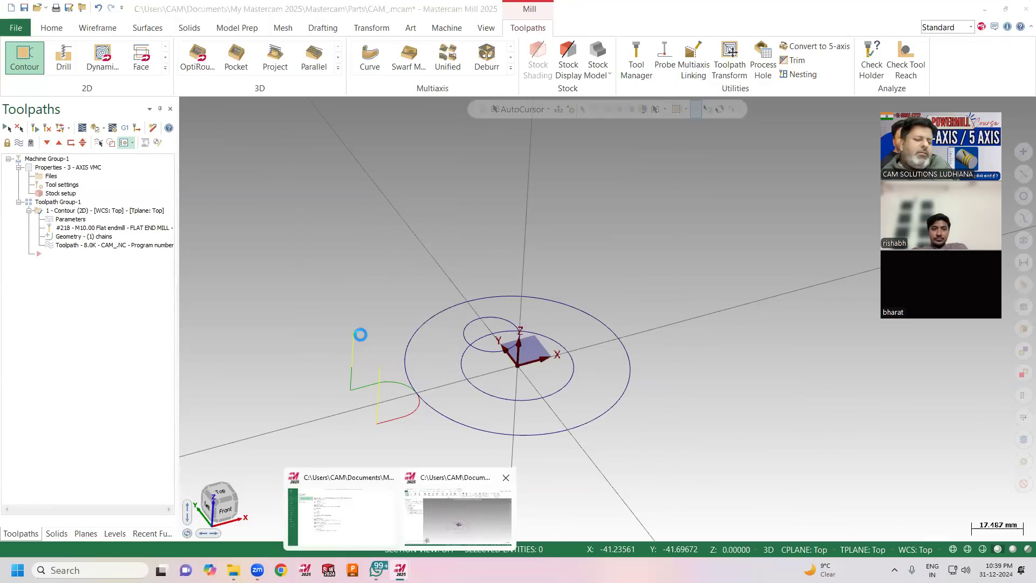
{"action": "left_click", "coordinate": [313, 402]}
{"action": "type", "text": "gfg"}
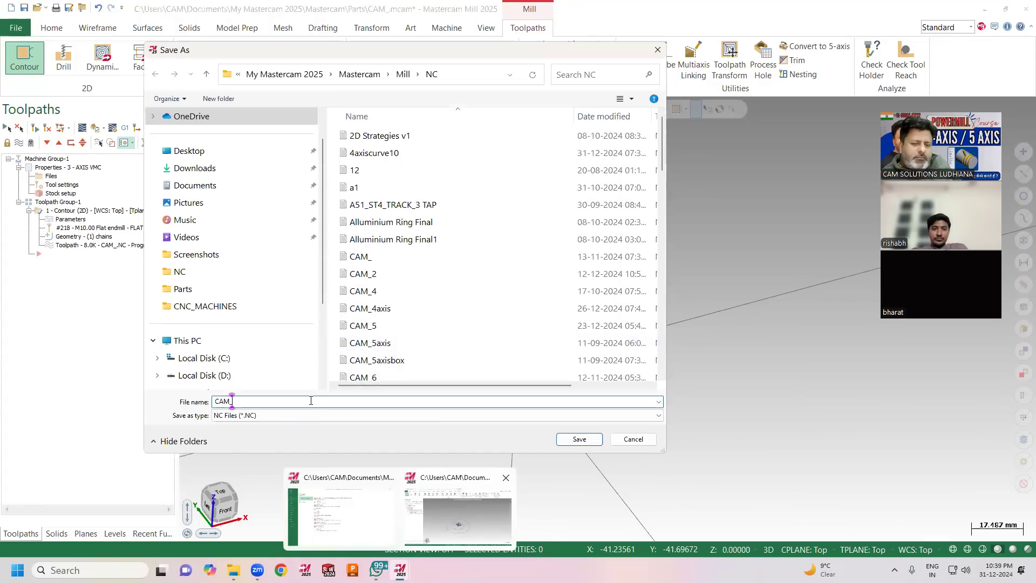
{"action": "left_click", "coordinate": [575, 439]}
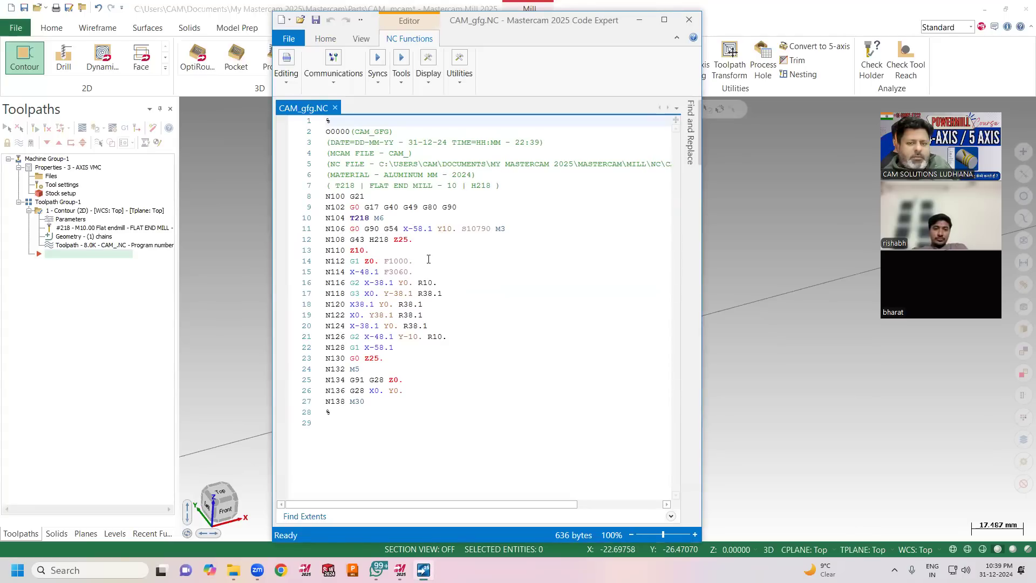
Examine the tool change, positioning and Z moves in the CAM_gfg G-code, and close the code editor.
{"action": "left_click", "coordinate": [419, 280]}
{"action": "left_click", "coordinate": [375, 230]}
{"action": "left_click", "coordinate": [373, 239]}
{"action": "left_click", "coordinate": [352, 250]}
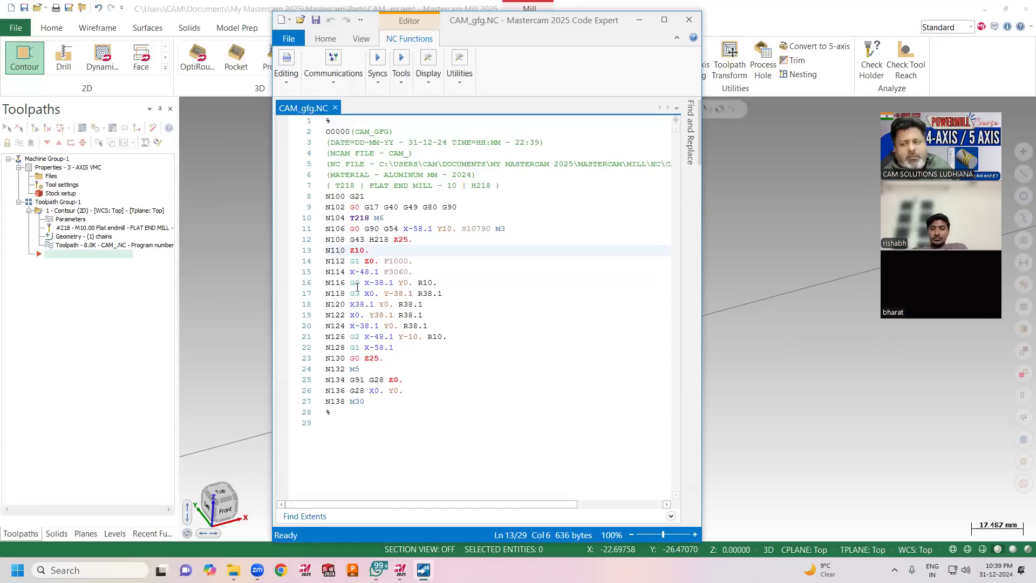
{"action": "left_click", "coordinate": [689, 19]}
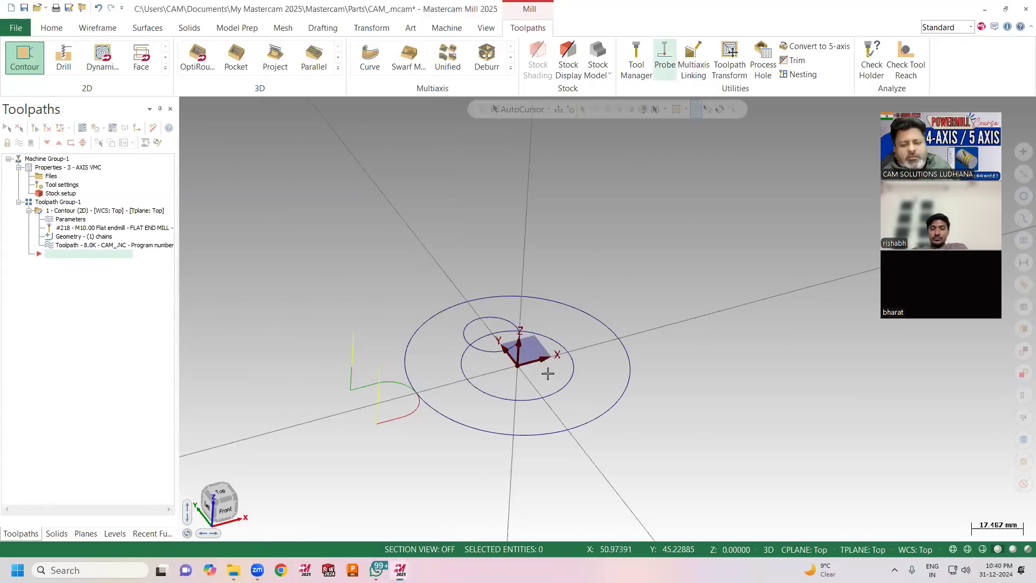
{"action": "mouse_move", "coordinate": [399, 570]}
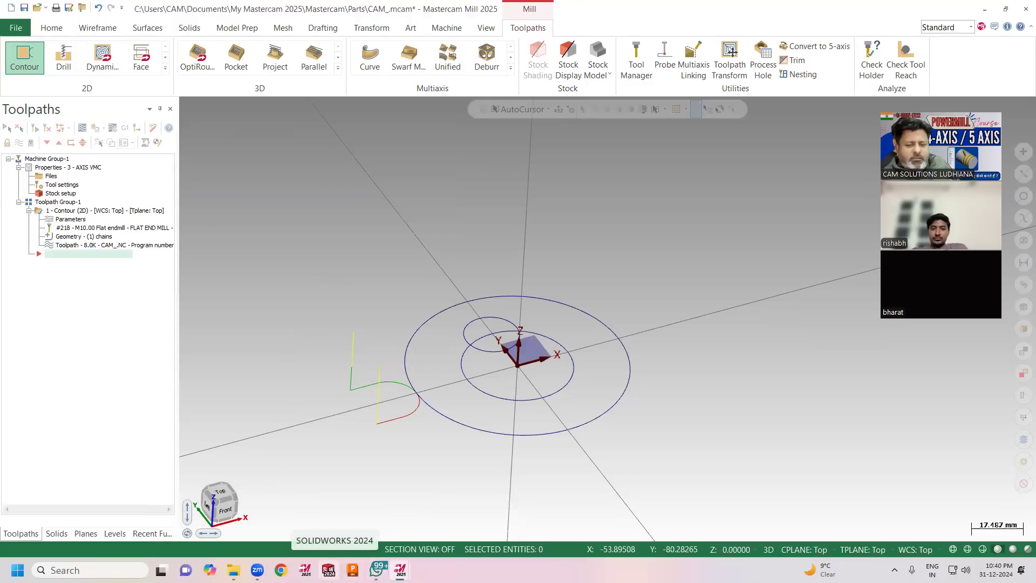
{"action": "left_click", "coordinate": [281, 570]}
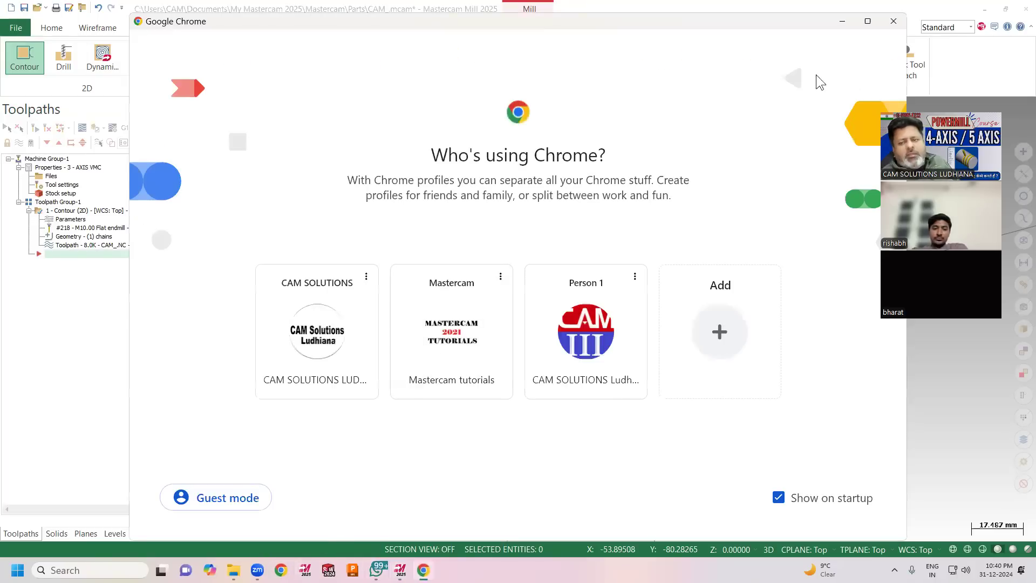
{"action": "left_click", "coordinate": [891, 22]}
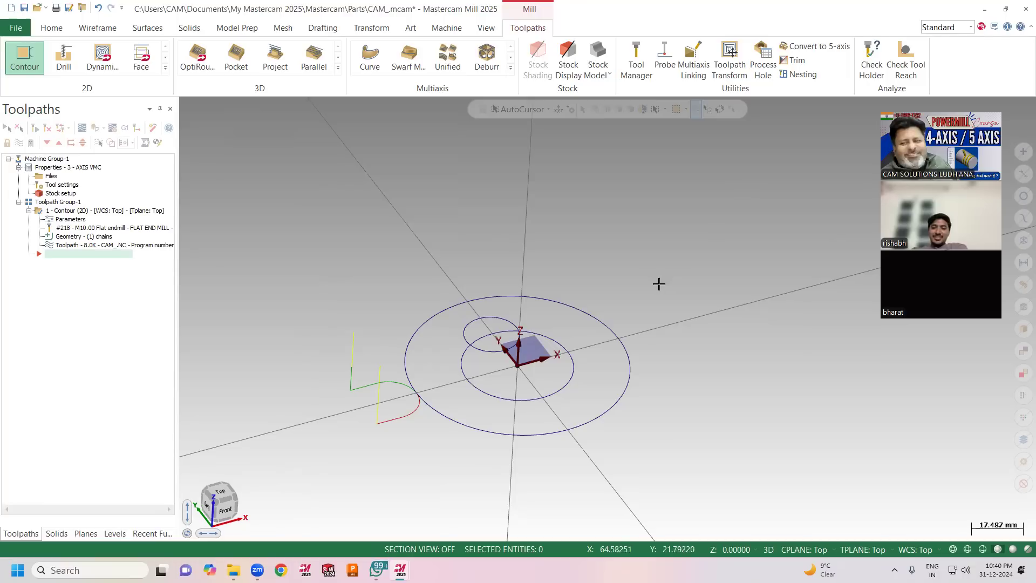
{"action": "scroll", "coordinate": [478, 448], "scroll_direction": "up", "scroll_amount": 3}
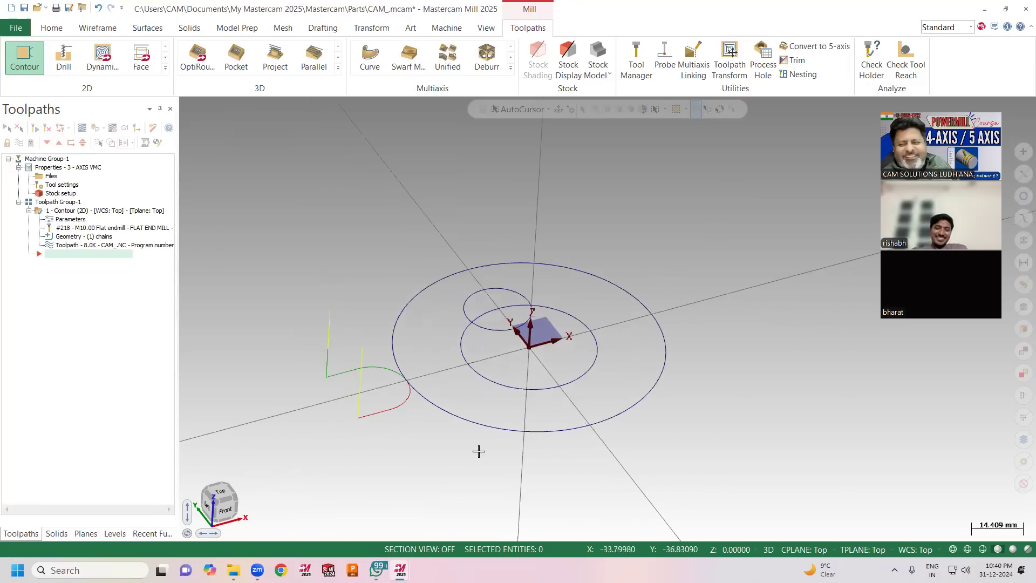
{"action": "middle_click_drag", "start_coordinate": [482, 425], "coordinate": [460, 387]}
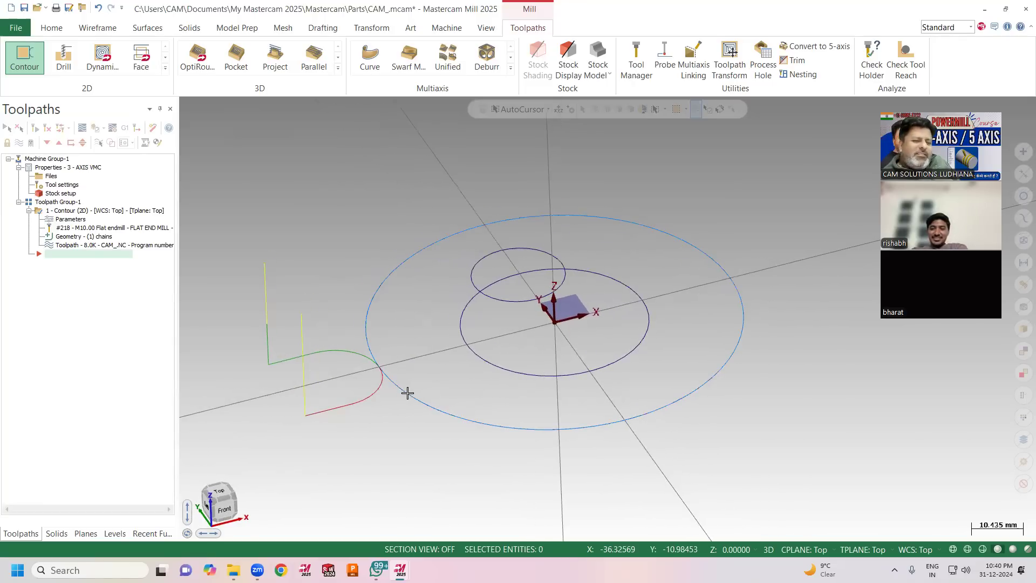
{"action": "scroll", "coordinate": [408, 392], "scroll_direction": "down", "scroll_amount": 1}
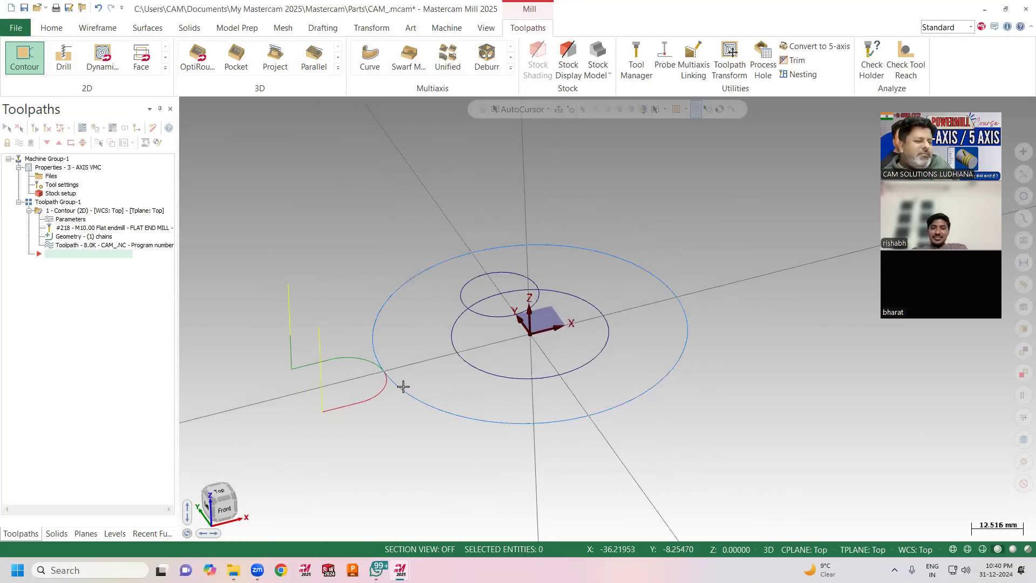
{"action": "middle_click_drag", "start_coordinate": [402, 387], "coordinate": [411, 384]}
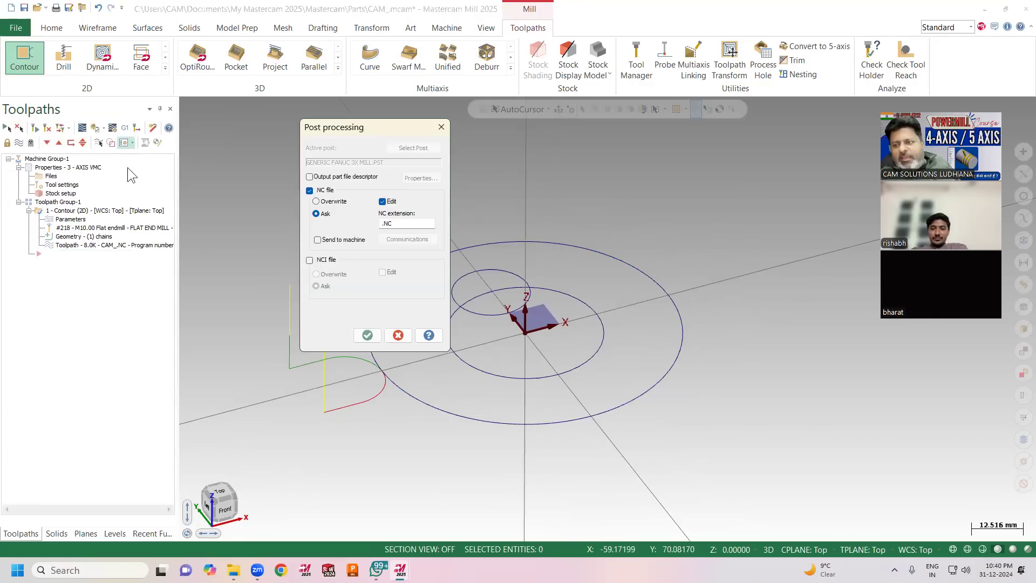
{"action": "left_click", "coordinate": [397, 335]}
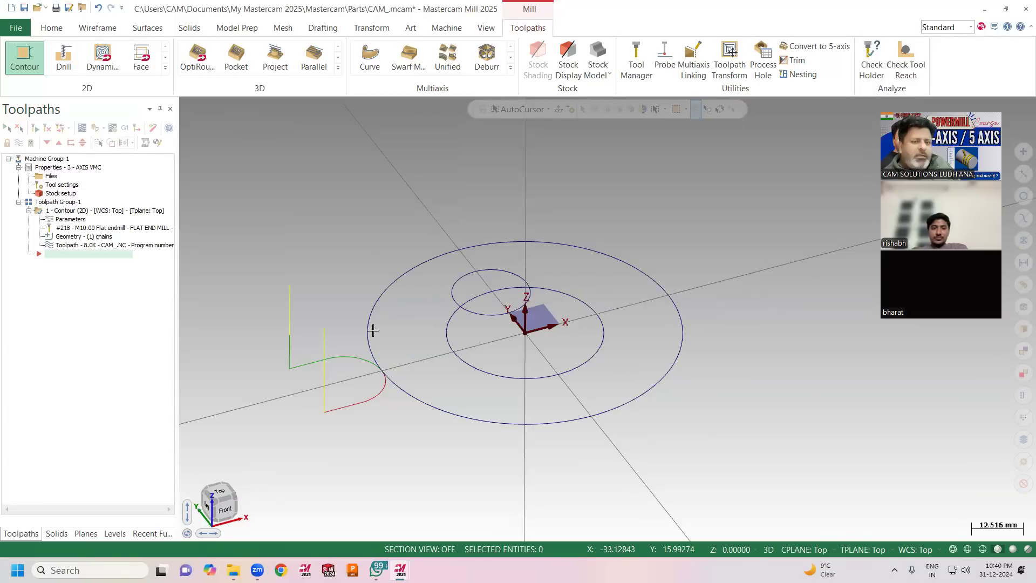
{"action": "key", "text": "g"}
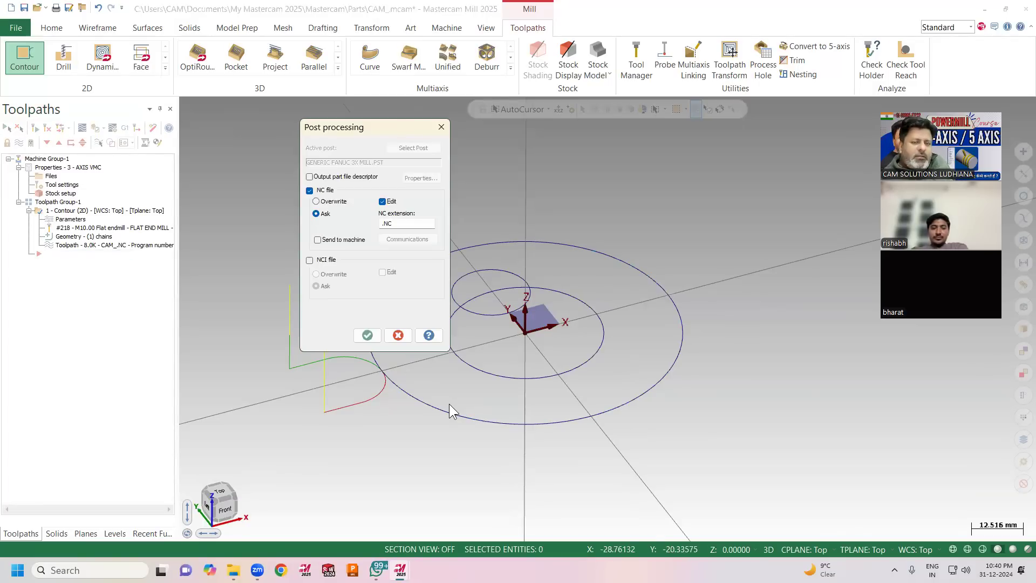
{"action": "key", "text": "Return"}
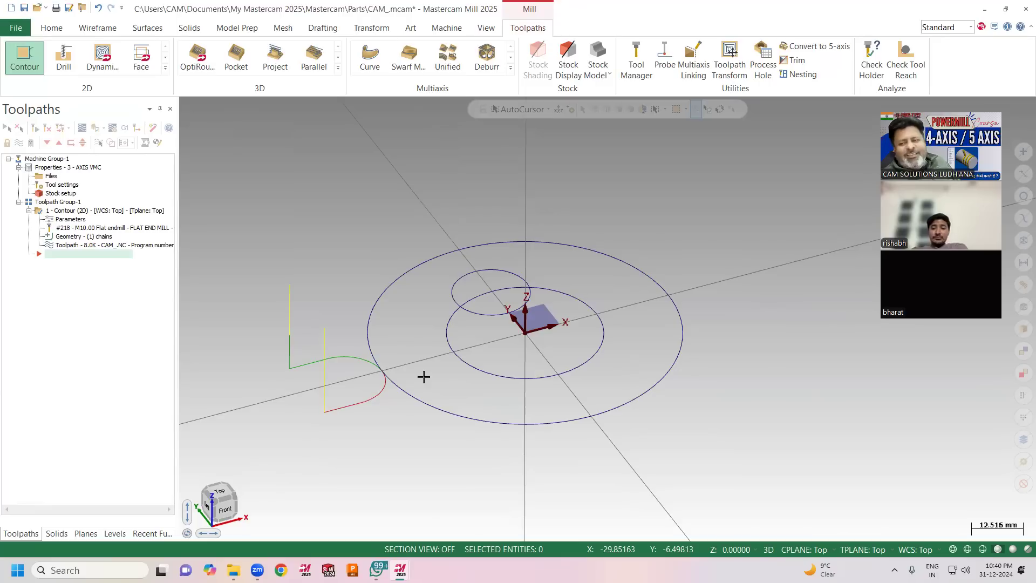
{"action": "scroll", "coordinate": [431, 401], "scroll_direction": "up", "scroll_amount": 1}
{"action": "scroll", "coordinate": [439, 403], "scroll_direction": "up", "scroll_amount": 1}
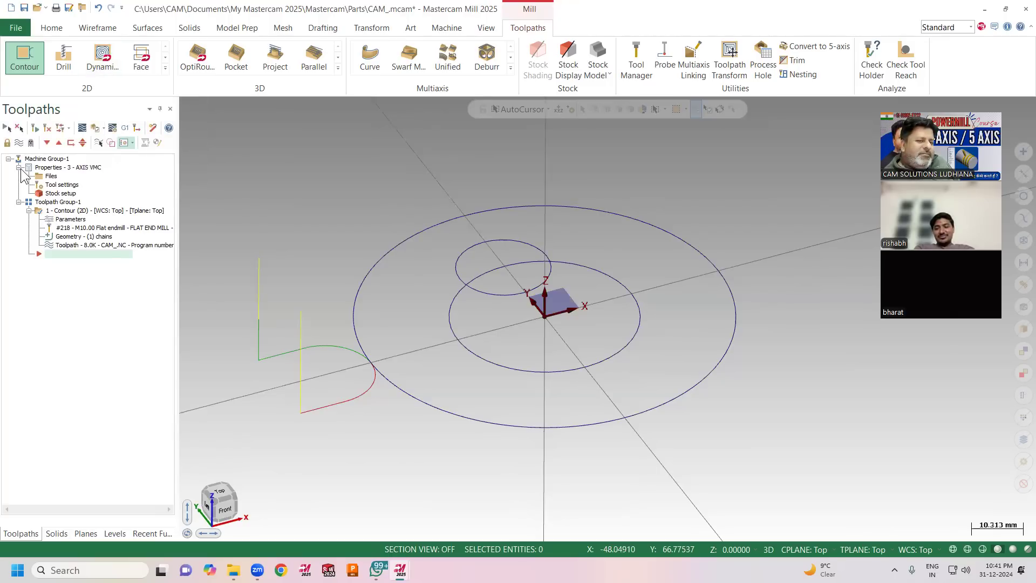
Load the metric MILL 3 - AXIS VMC MM file as the machine definition of Machine Group-1.
{"action": "left_click", "coordinate": [45, 176]}
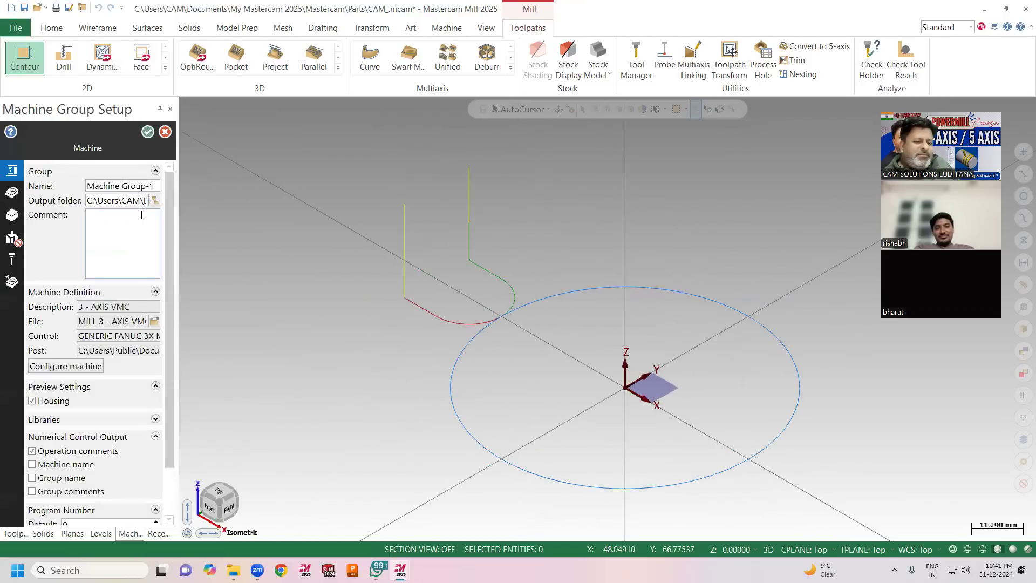
{"action": "left_click", "coordinate": [155, 321]}
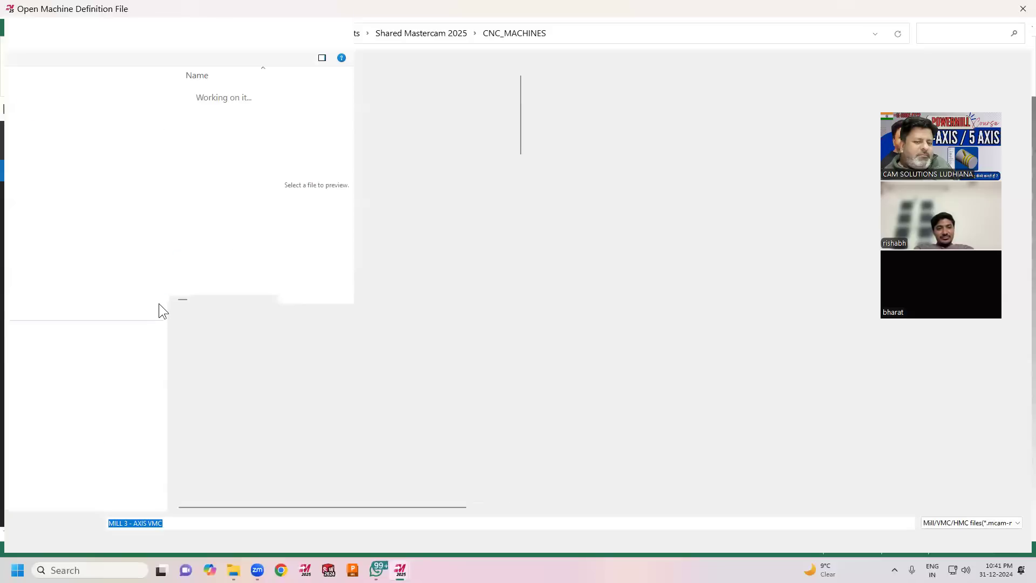
{"action": "scroll", "coordinate": [226, 376], "scroll_direction": "down", "scroll_amount": 6}
{"action": "scroll", "coordinate": [225, 376], "scroll_direction": "down", "scroll_amount": 10}
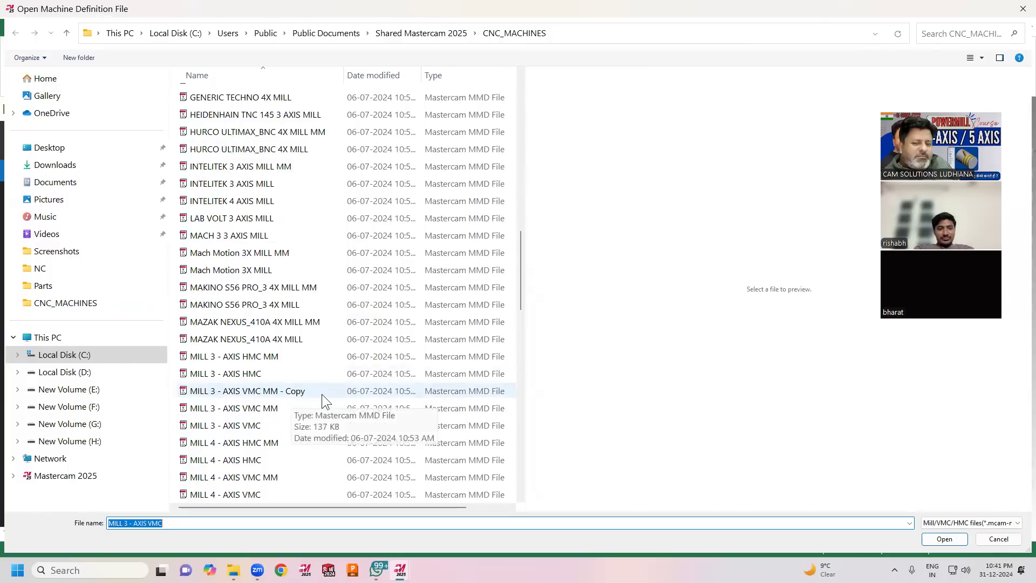
{"action": "scroll", "coordinate": [259, 414], "scroll_direction": "down", "scroll_amount": 1}
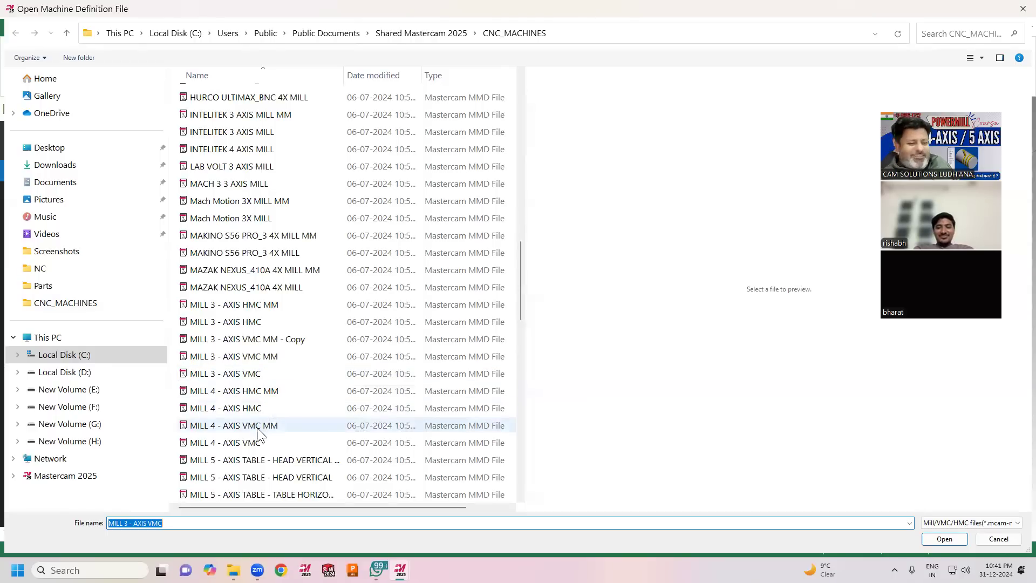
{"action": "left_click", "coordinate": [259, 357]}
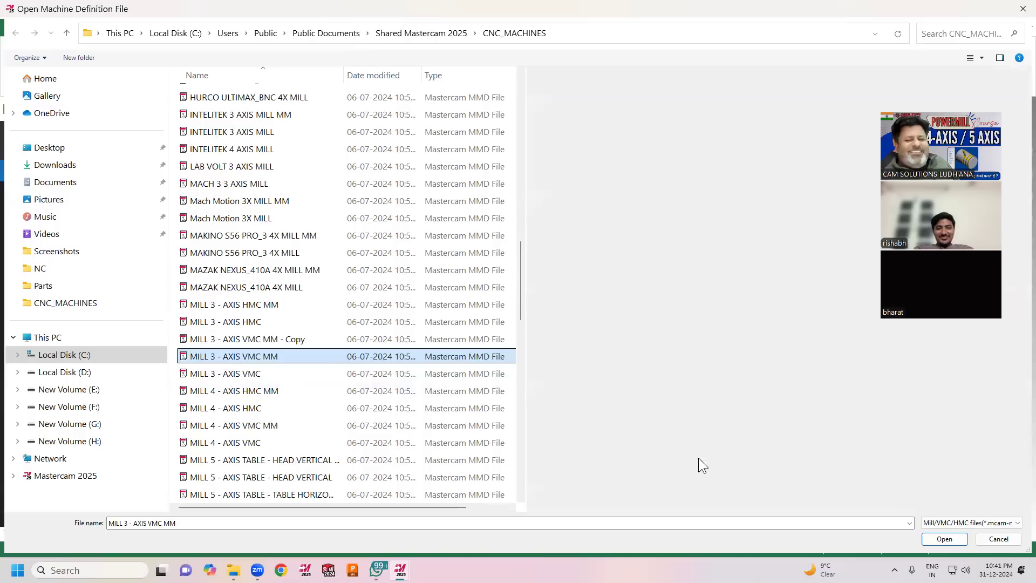
{"action": "left_click", "coordinate": [944, 539]}
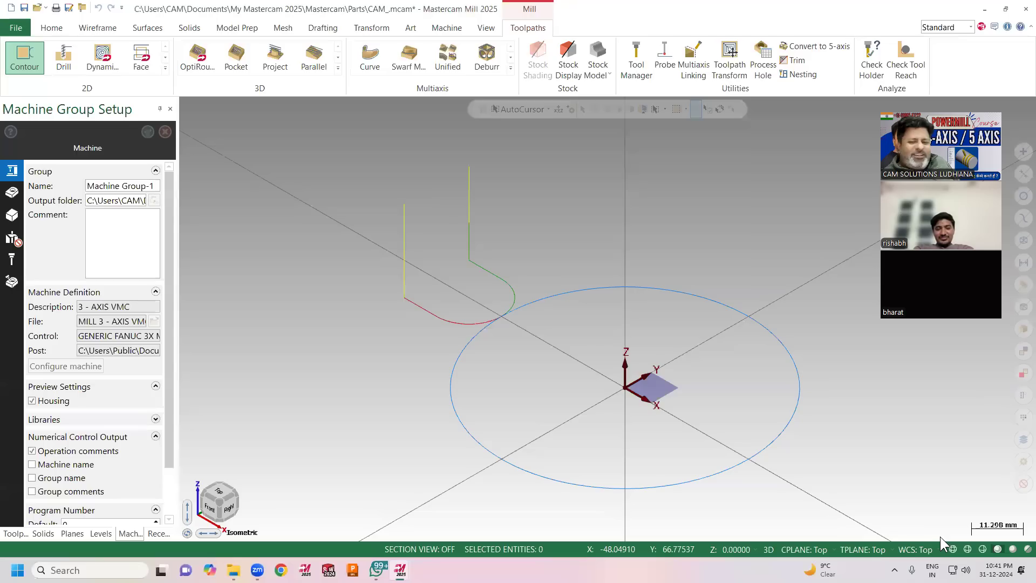
Accept the machine group setup with the metric 3-axis VMC definition.
{"action": "left_click", "coordinate": [148, 132]}
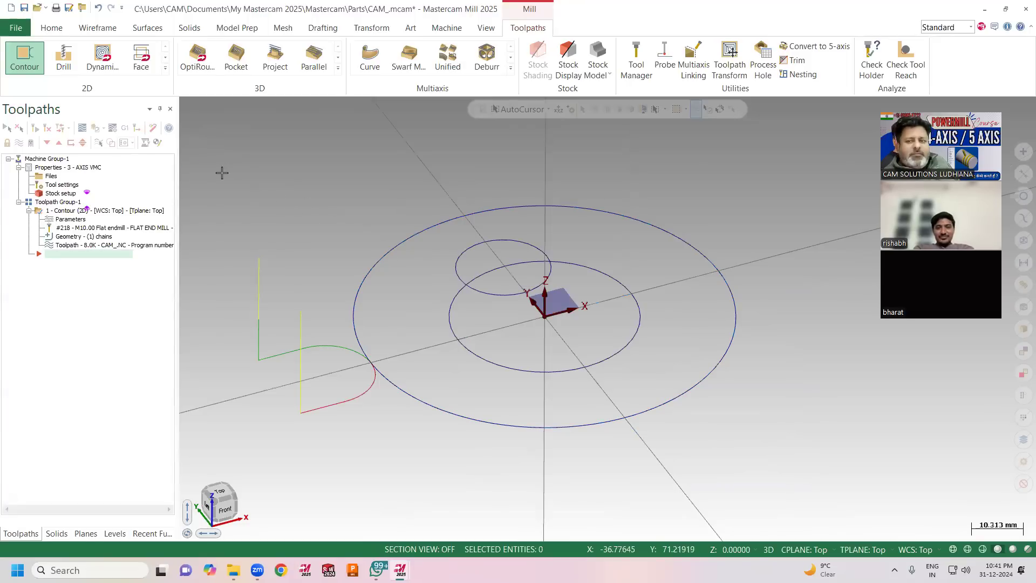
{"action": "left_click", "coordinate": [165, 68]}
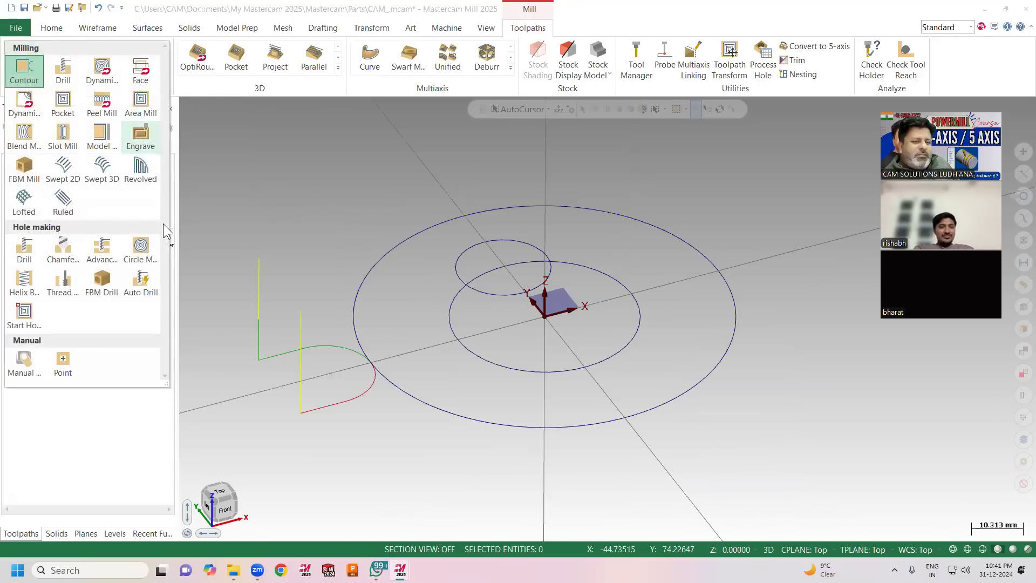
{"action": "left_click", "coordinate": [255, 190]}
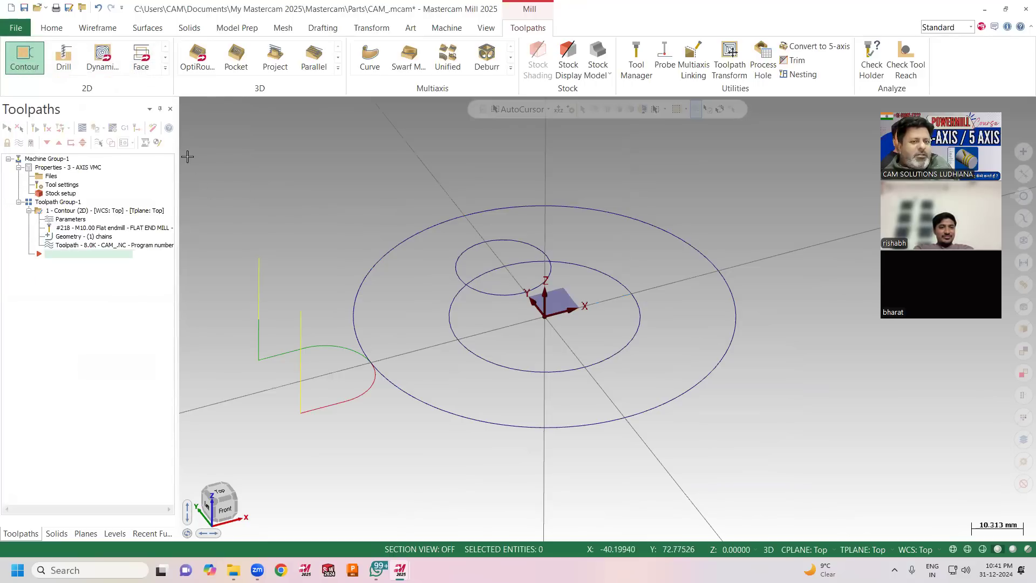
{"action": "left_click", "coordinate": [15, 28]}
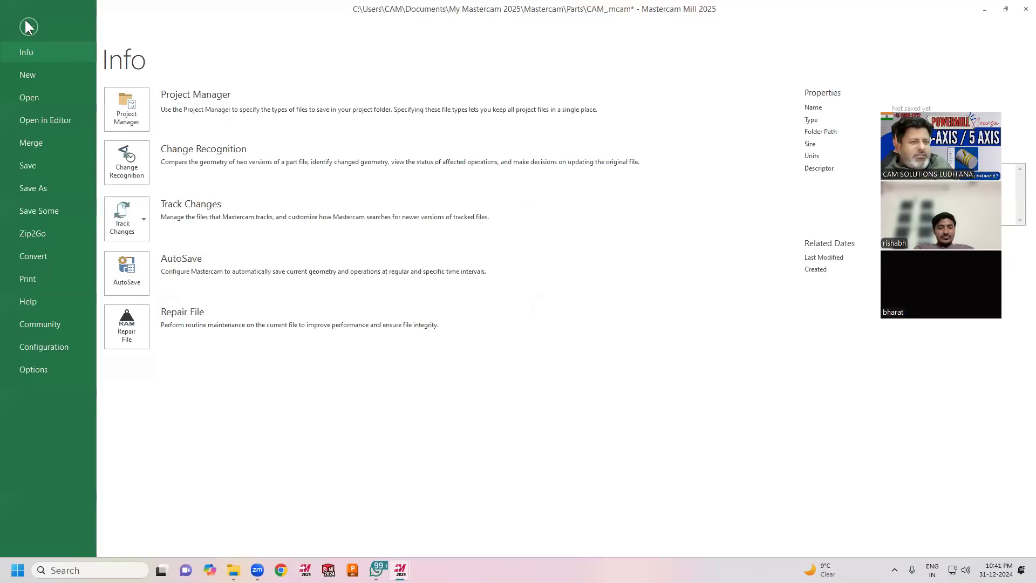
{"action": "left_click", "coordinate": [28, 26]}
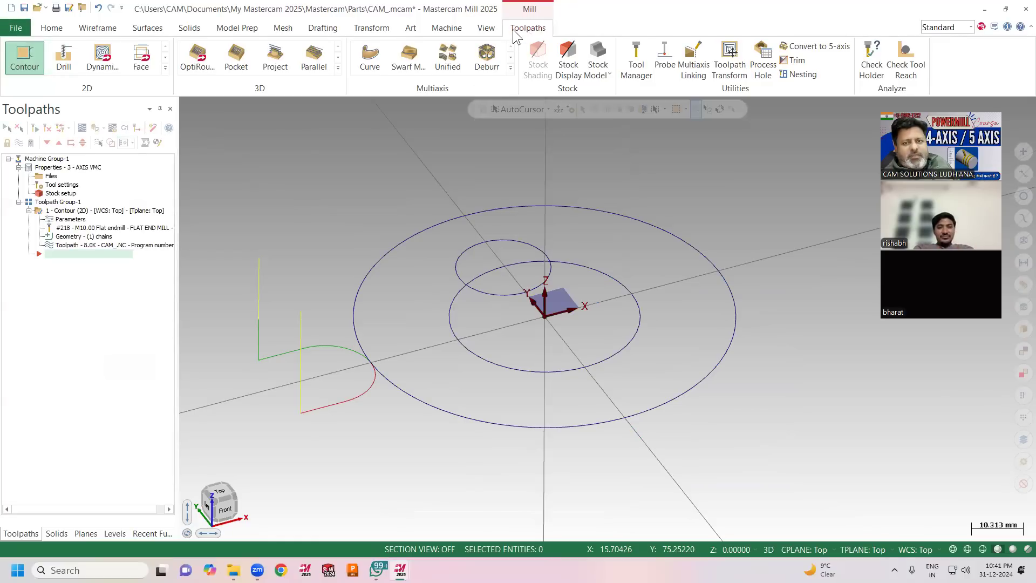
{"action": "left_click", "coordinate": [488, 29]}
{"action": "left_click", "coordinate": [456, 30]}
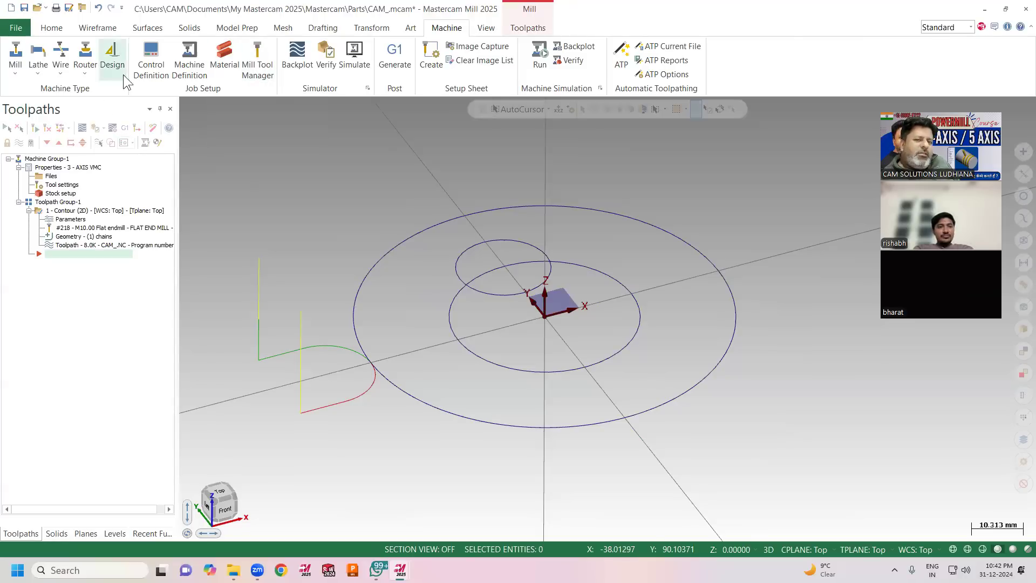
Examine the dimension attributes, dimension text and note text pages of the Drafting Options, including the legacy ones, and cancel the dialog.
{"action": "left_click", "coordinate": [317, 30]}
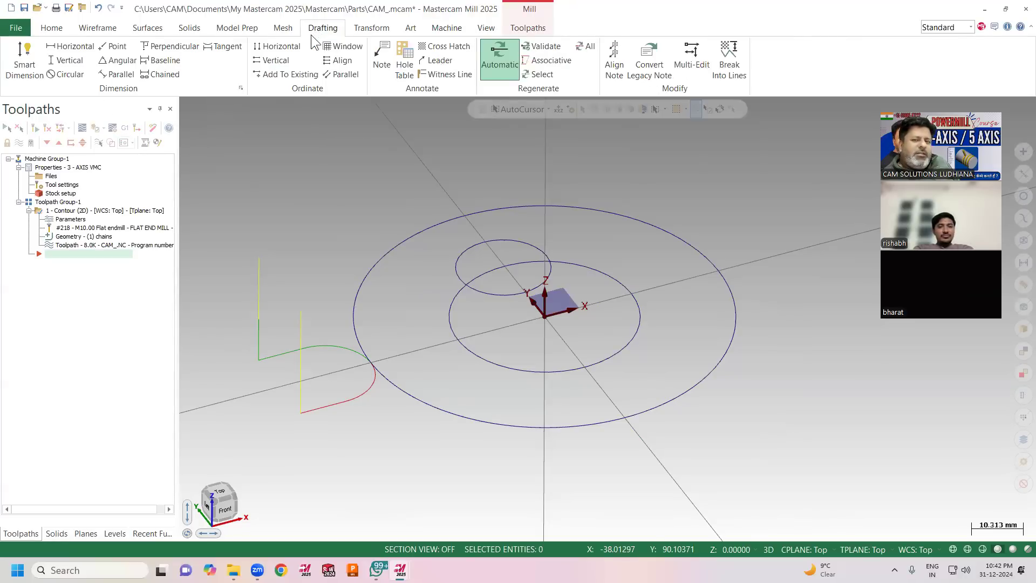
{"action": "left_click", "coordinate": [239, 90]}
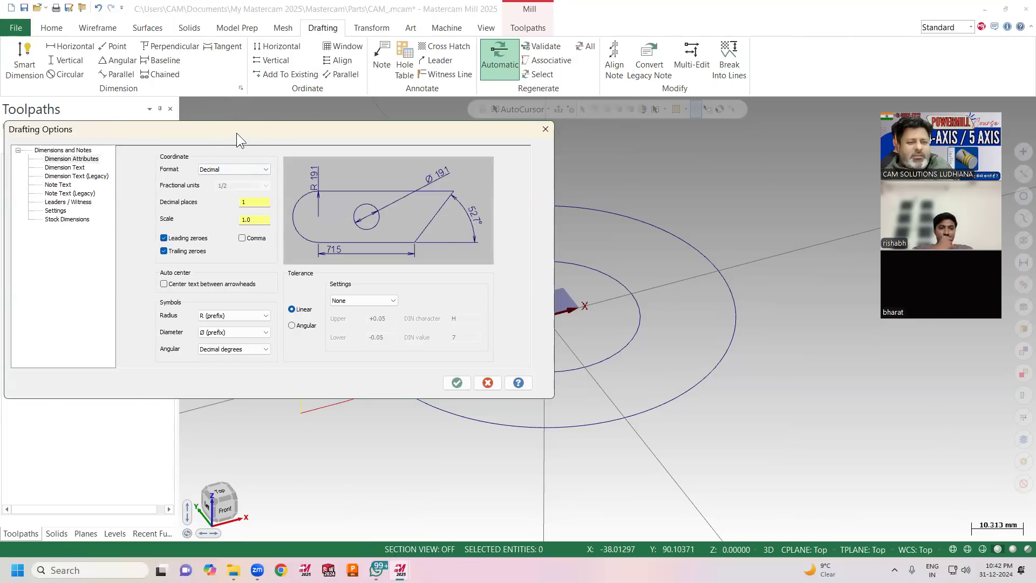
{"action": "left_click_drag", "start_coordinate": [238, 134], "coordinate": [368, 134]}
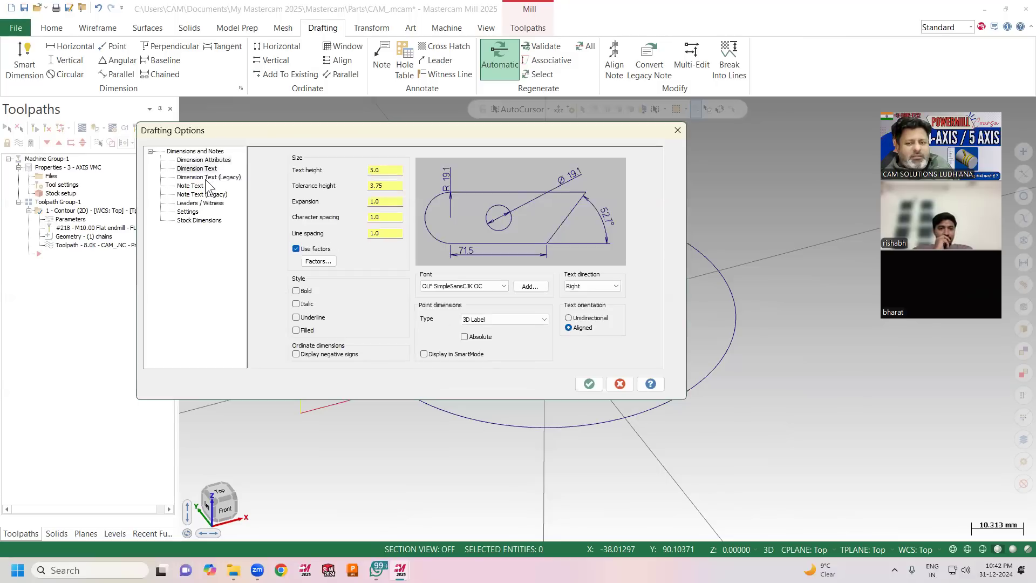
{"action": "left_click", "coordinate": [205, 178]}
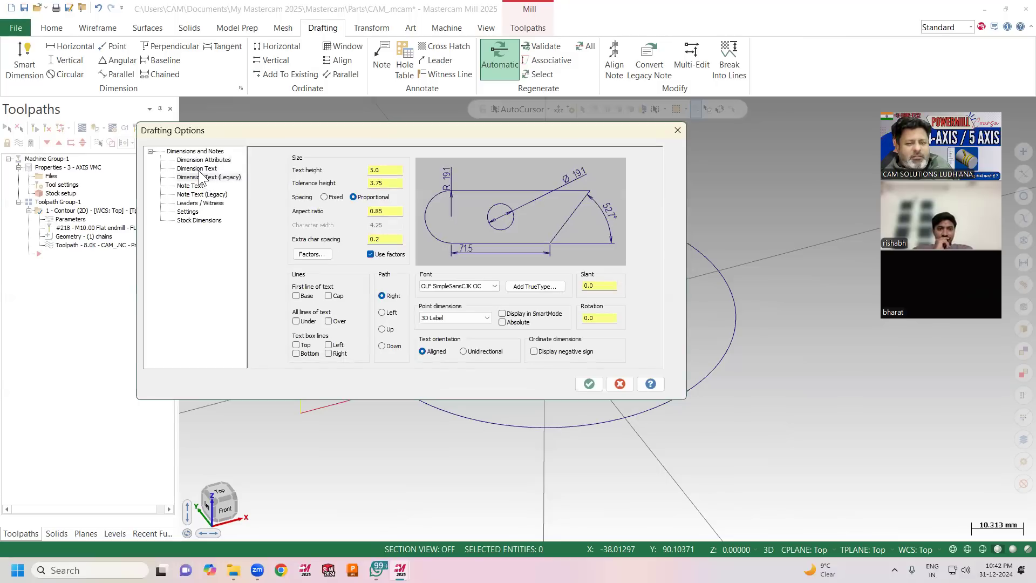
{"action": "left_click", "coordinate": [199, 169]}
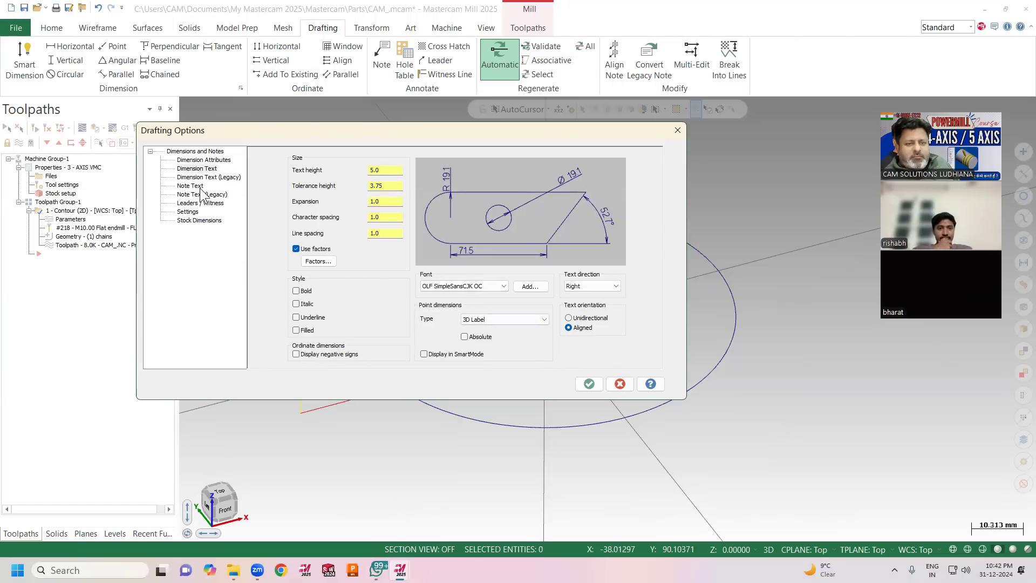
{"action": "left_click", "coordinate": [198, 193]}
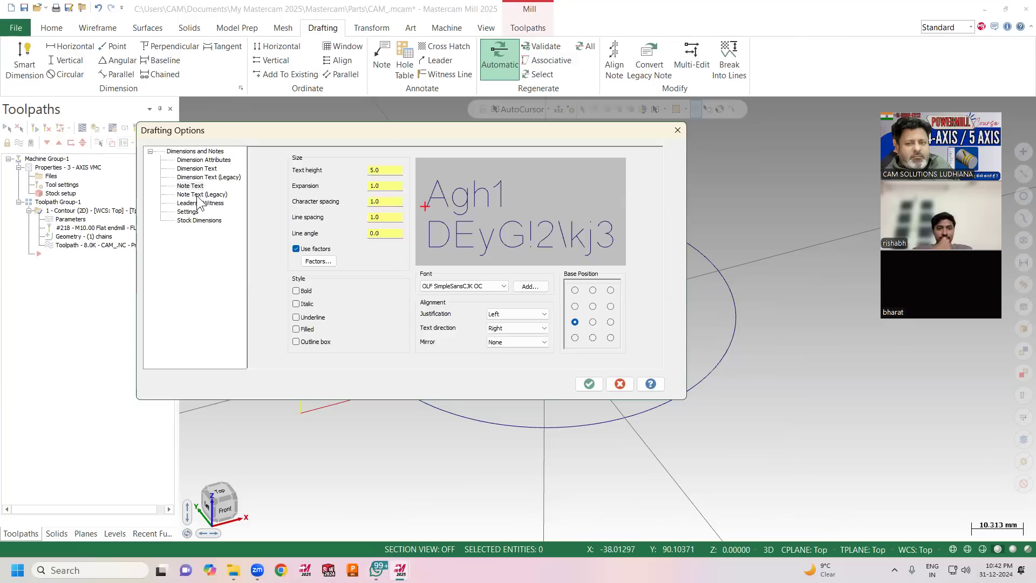
{"action": "left_click", "coordinate": [203, 196]}
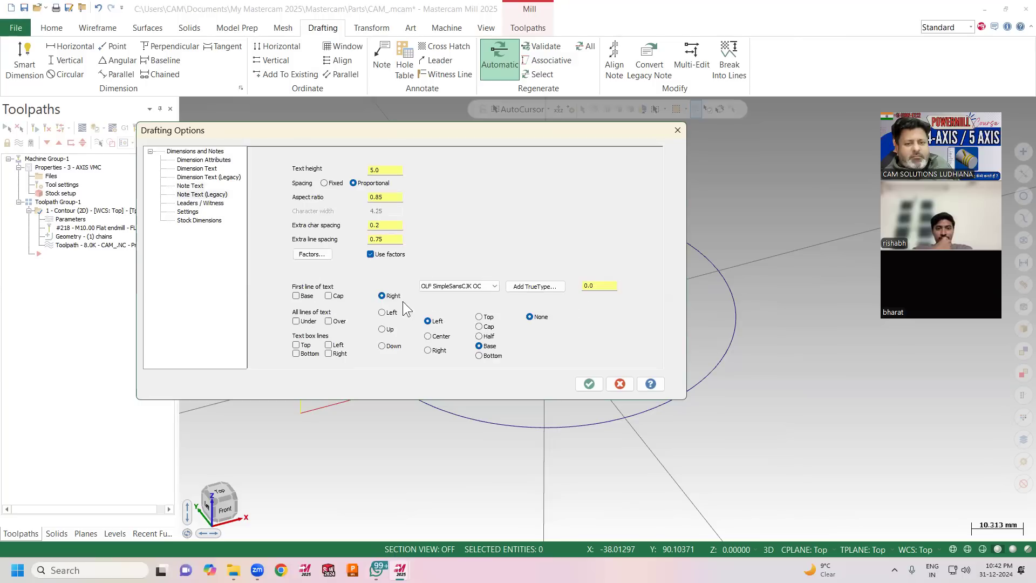
{"action": "left_click", "coordinate": [193, 186]}
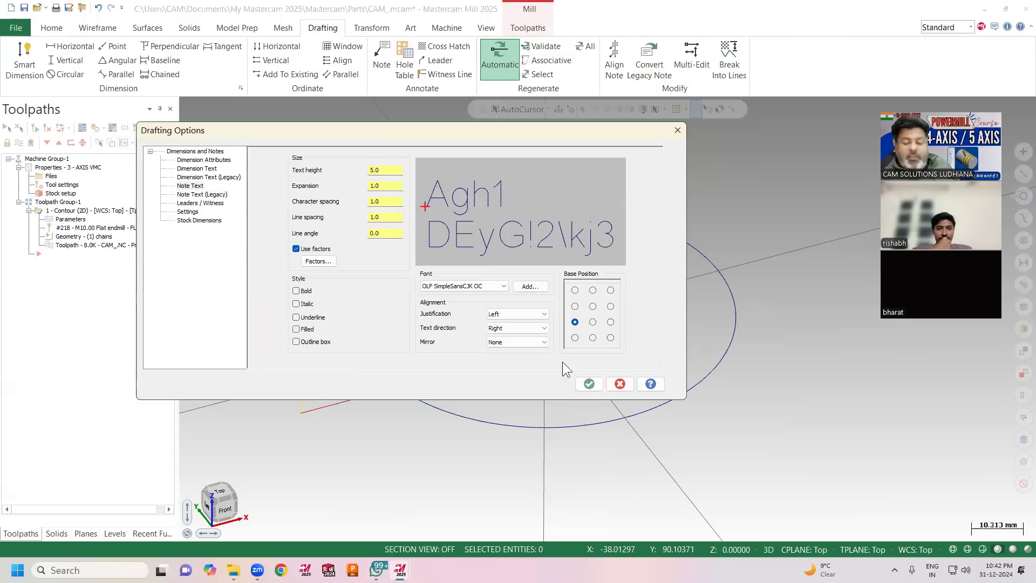
{"action": "left_click", "coordinate": [619, 384]}
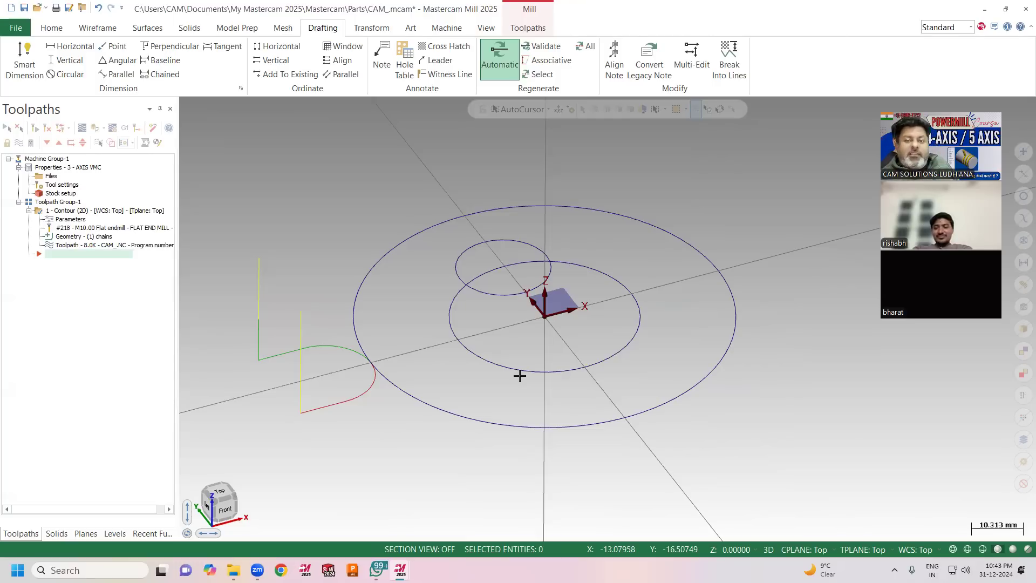
{"action": "left_click", "coordinate": [497, 53]}
{"action": "mouse_move", "coordinate": [382, 234]}
{"action": "middle_mouse_down"}
{"action": "mouse_move", "coordinate": [377, 241]}
{"action": "mouse_move", "coordinate": [387, 223]}
{"action": "mouse_move", "coordinate": [378, 227]}
{"action": "middle_mouse_up"}
{"action": "left_click", "coordinate": [240, 30]}
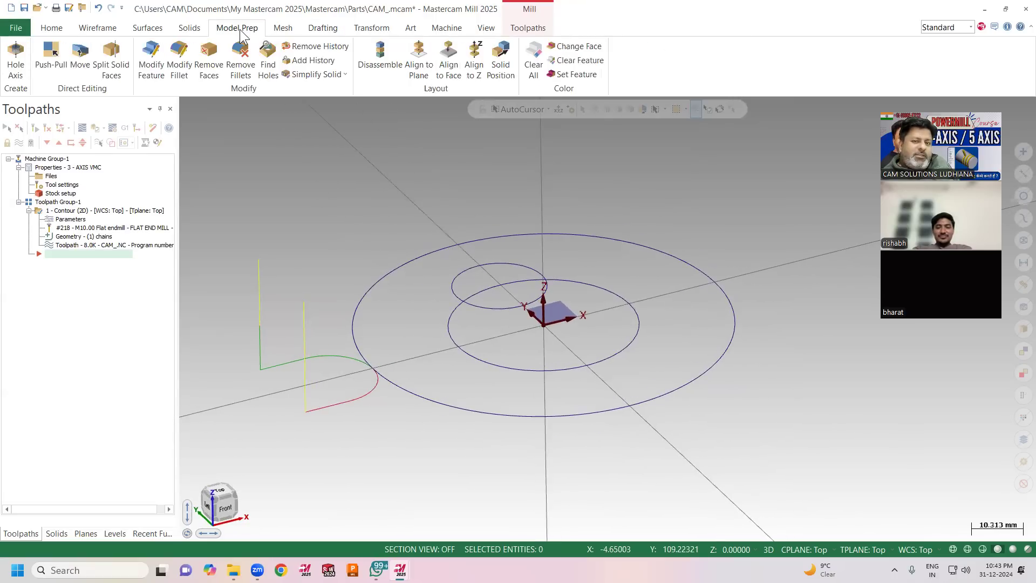
{"action": "left_click", "coordinate": [284, 31]}
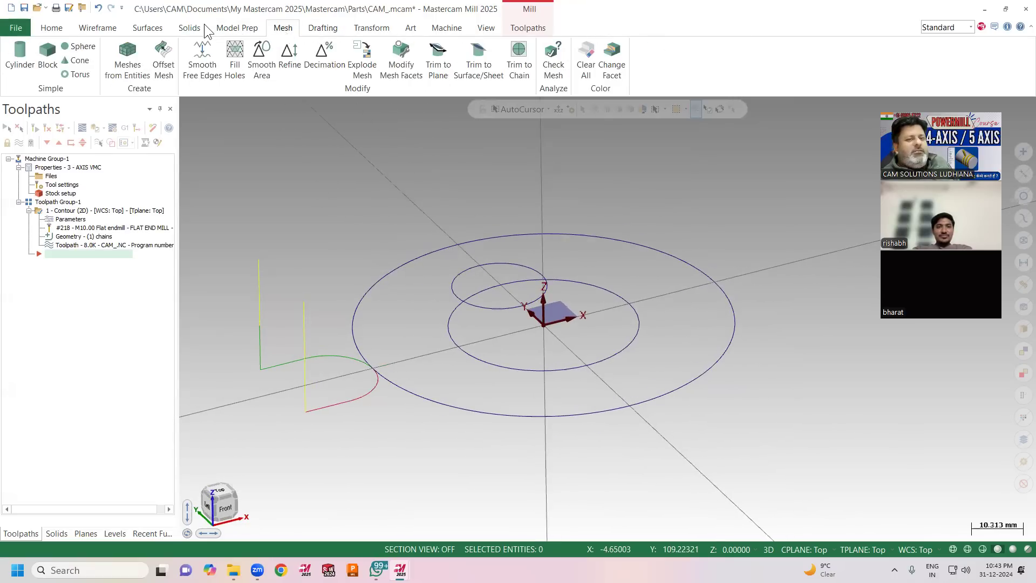
{"action": "left_click", "coordinate": [188, 30]}
{"action": "left_click", "coordinate": [145, 28]}
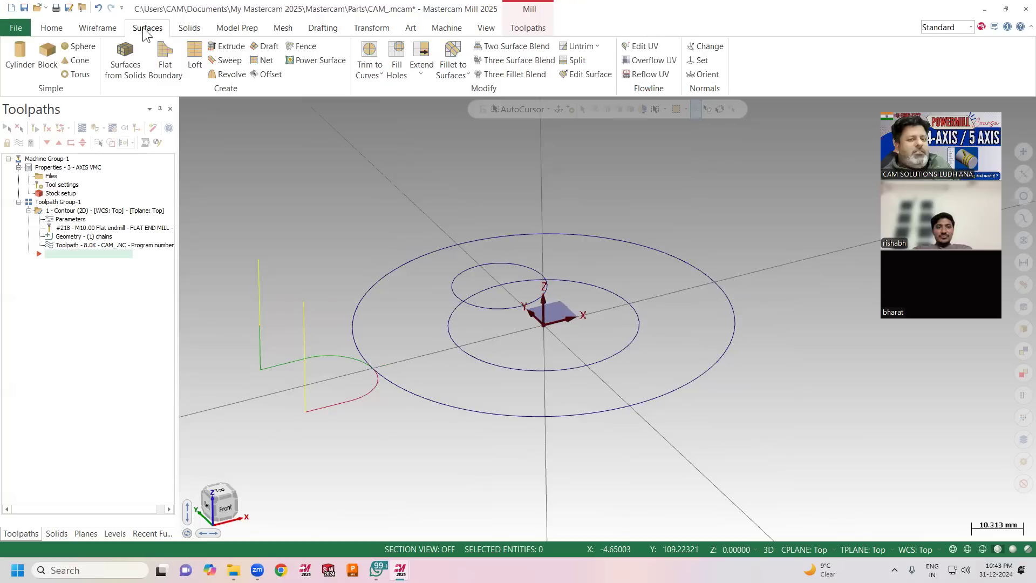
{"action": "left_click", "coordinate": [112, 28]}
Analyze the large outer circle and display its arc properties in Feet Inches Decimal.
{"action": "left_click", "coordinate": [58, 28]}
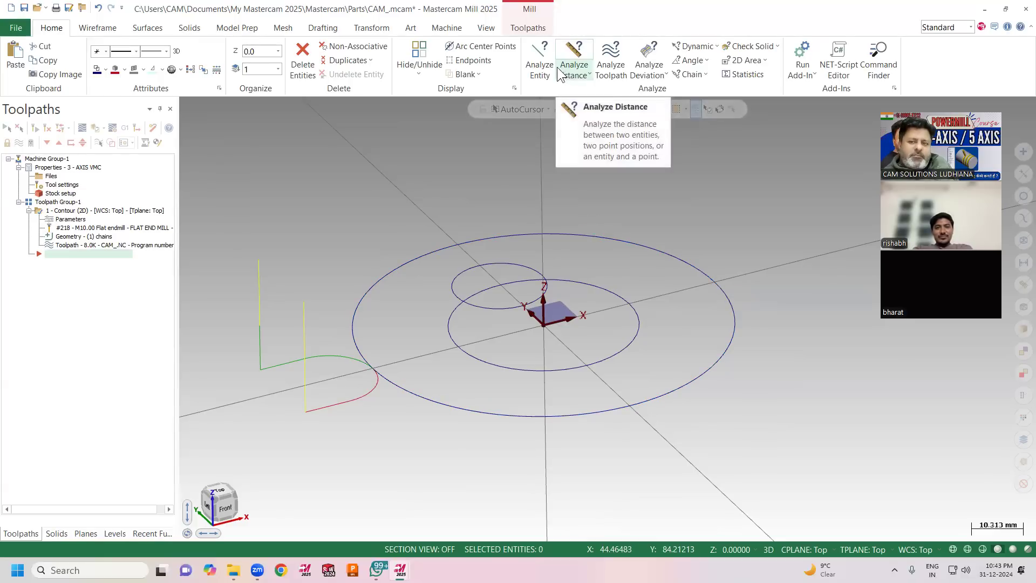
{"action": "left_click", "coordinate": [537, 76]}
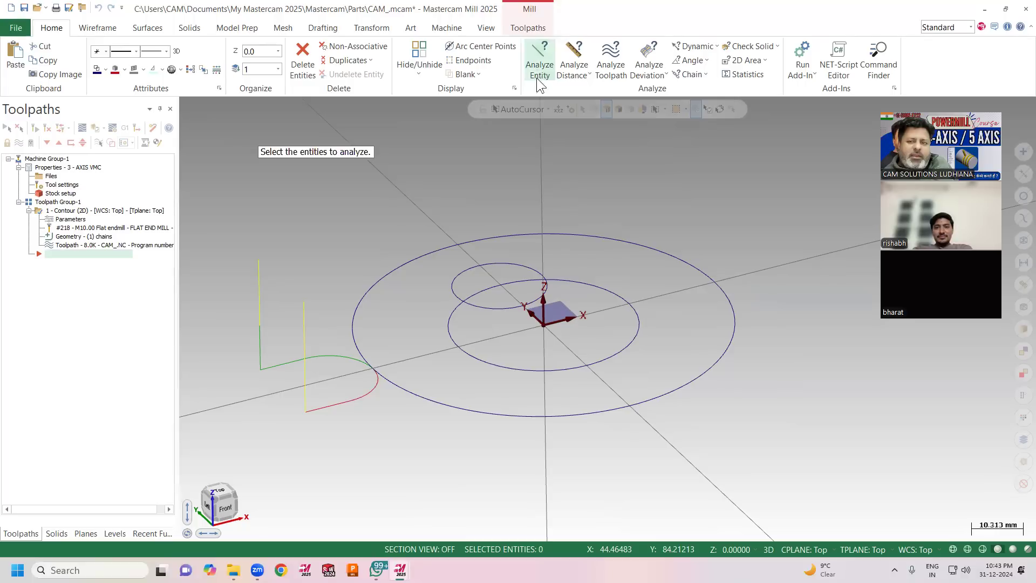
{"action": "left_click", "coordinate": [577, 234]}
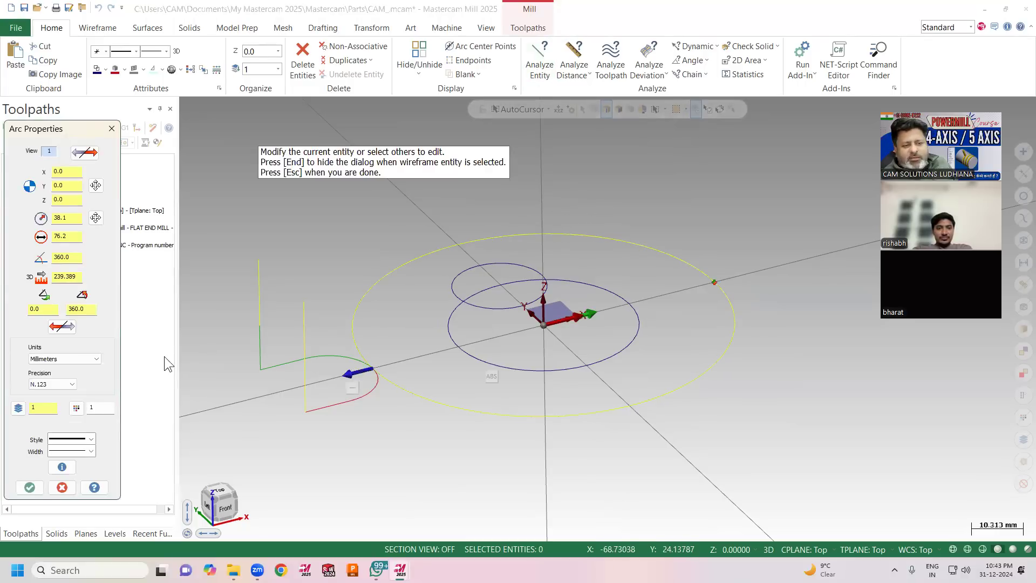
{"action": "left_click", "coordinate": [85, 359]}
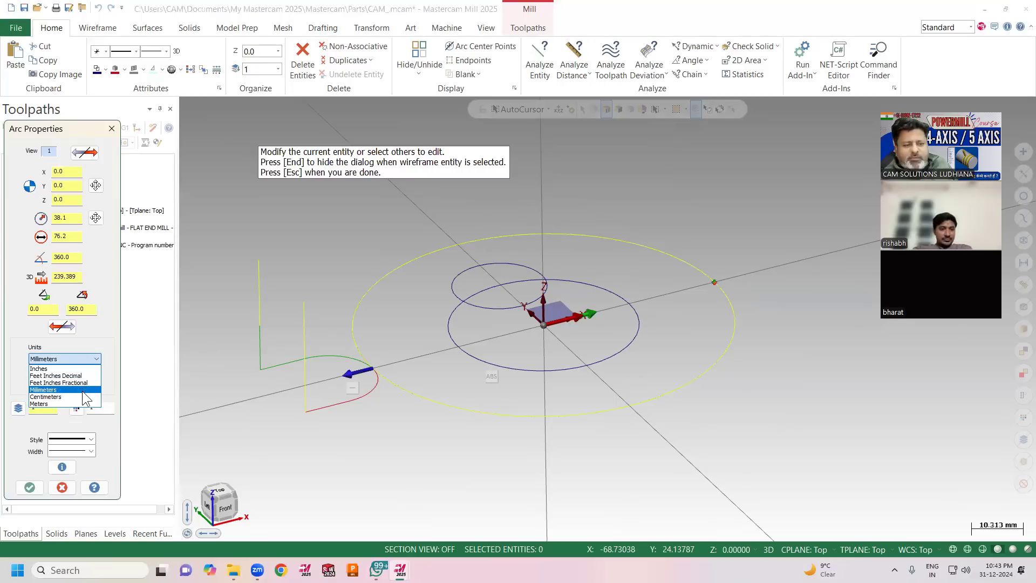
{"action": "left_click", "coordinate": [81, 375]}
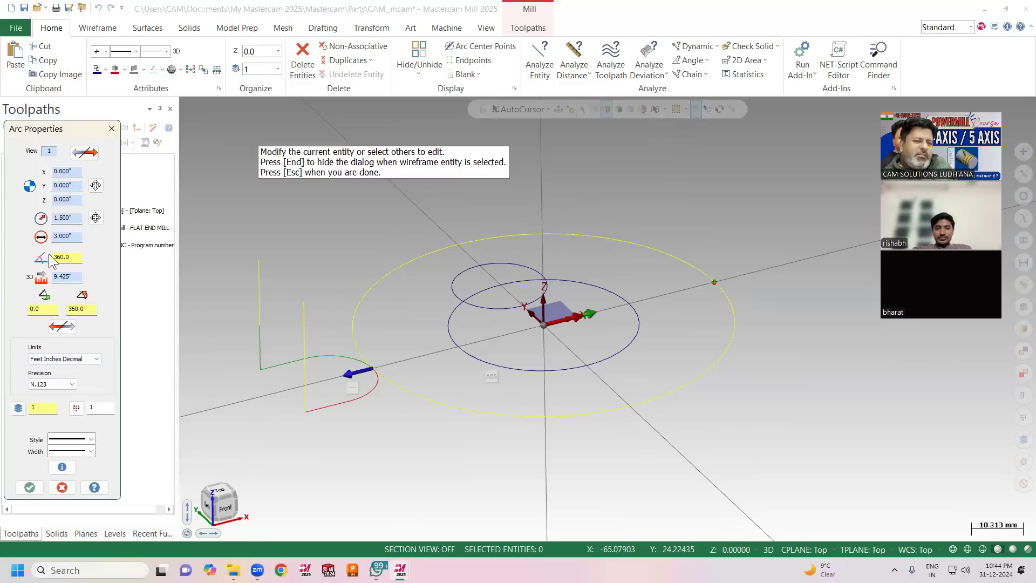
Display the outer circle's arc properties in Centimeters, and cancel the analysis.
{"action": "left_click", "coordinate": [71, 360]}
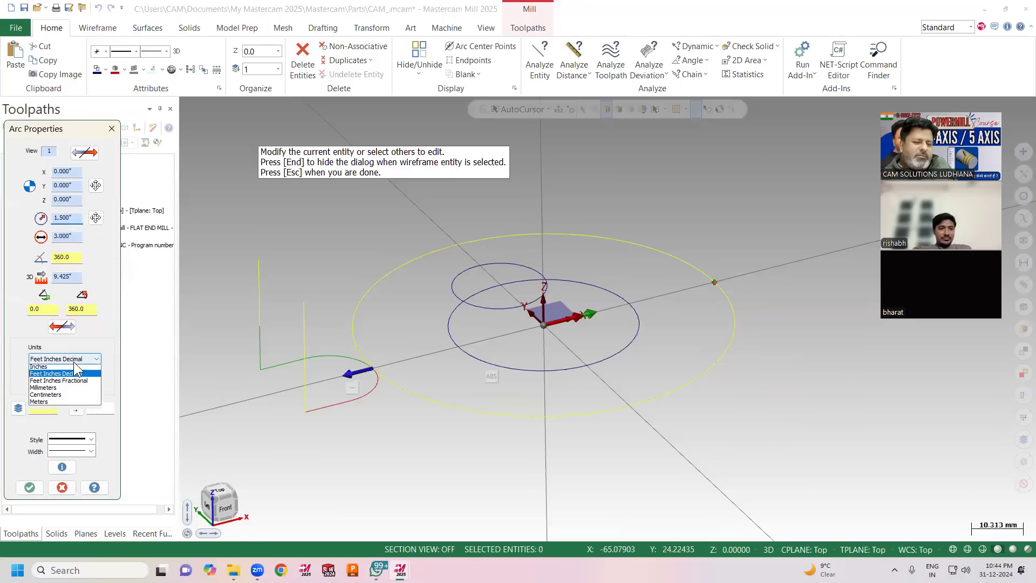
{"action": "left_click", "coordinate": [74, 396]}
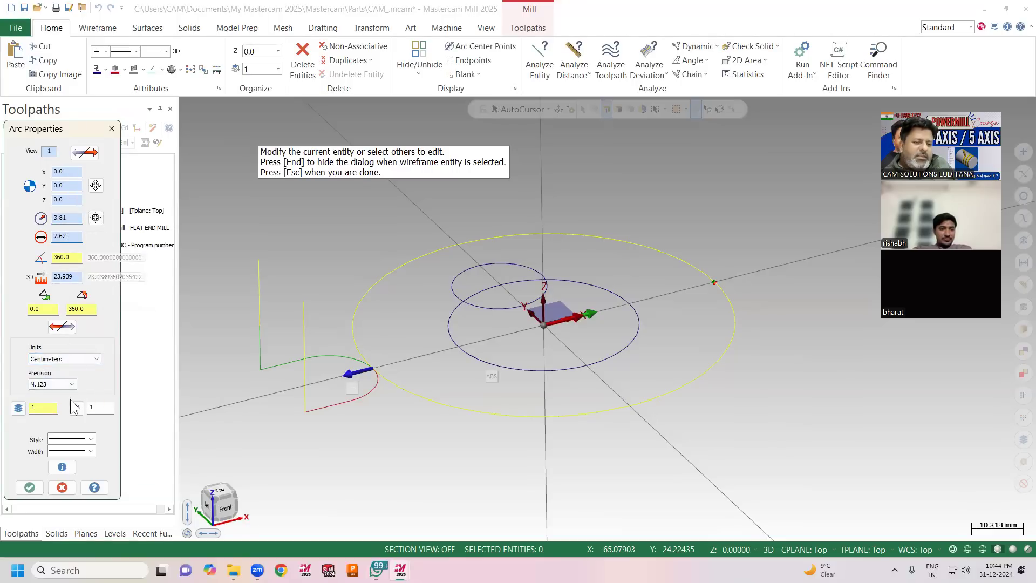
{"action": "left_click", "coordinate": [66, 358]}
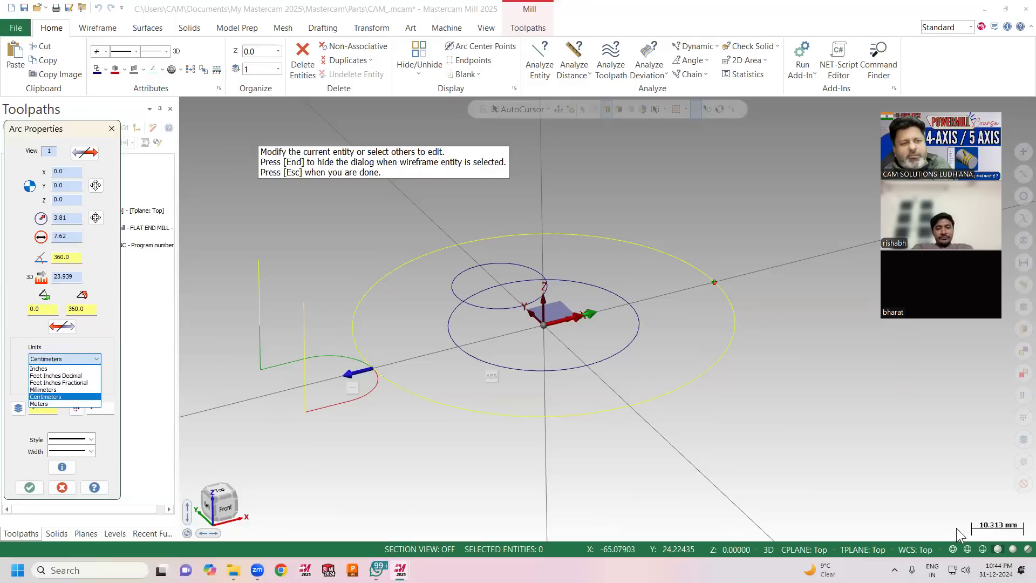
{"action": "left_click", "coordinate": [113, 131]}
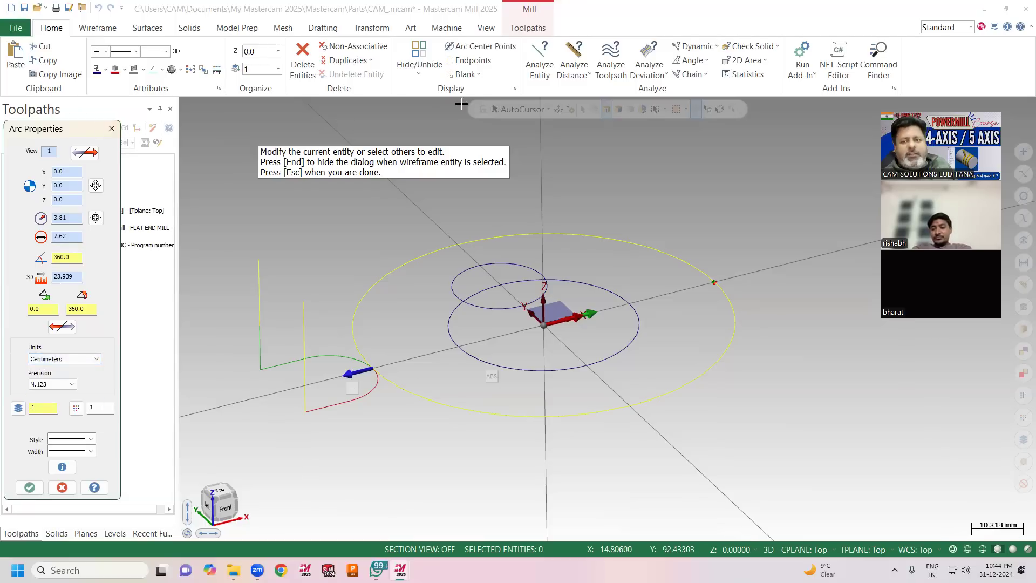
{"action": "left_click", "coordinate": [60, 487]}
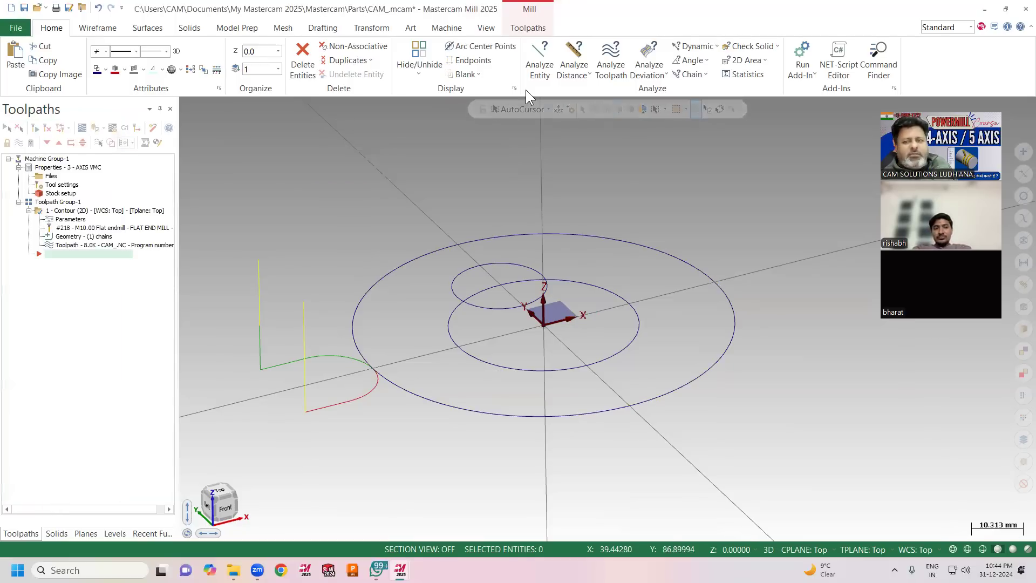
Analyze the outer circle together with the small offset circle, and display the small circle's arc properties in Meters.
{"action": "left_click", "coordinate": [535, 75]}
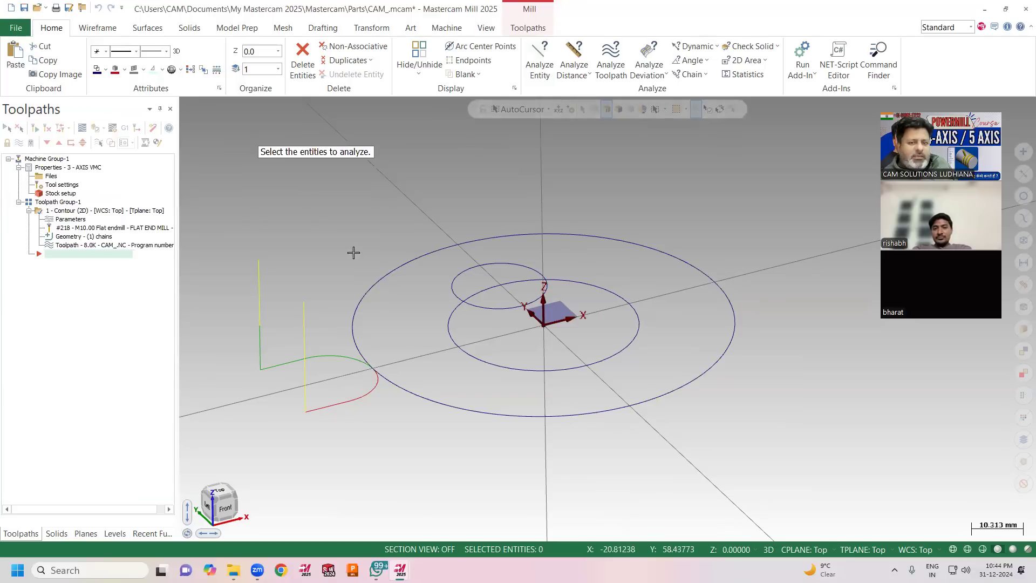
{"action": "left_click", "coordinate": [387, 286]}
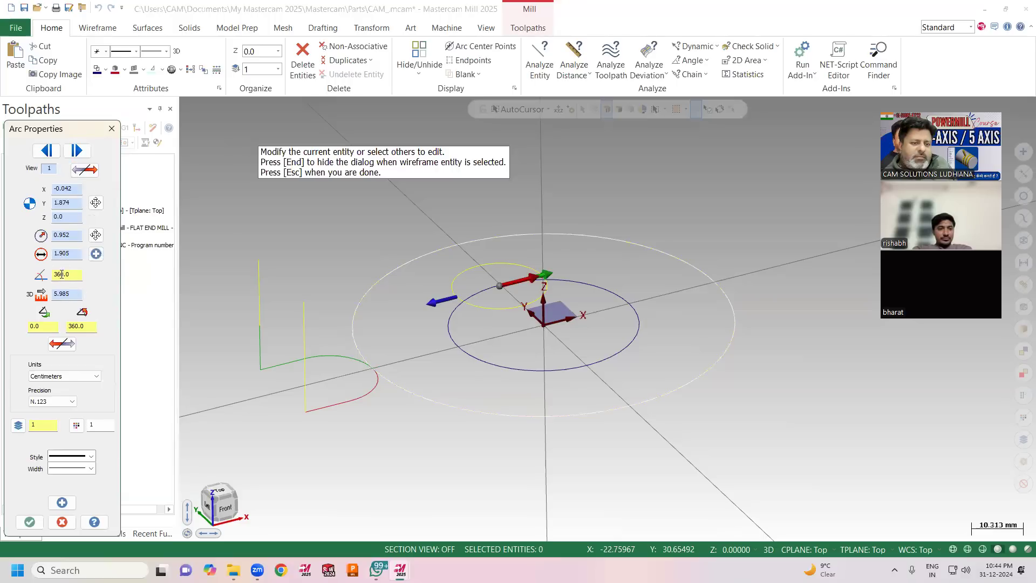
{"action": "left_click", "coordinate": [70, 376]}
{"action": "left_click", "coordinate": [69, 411]}
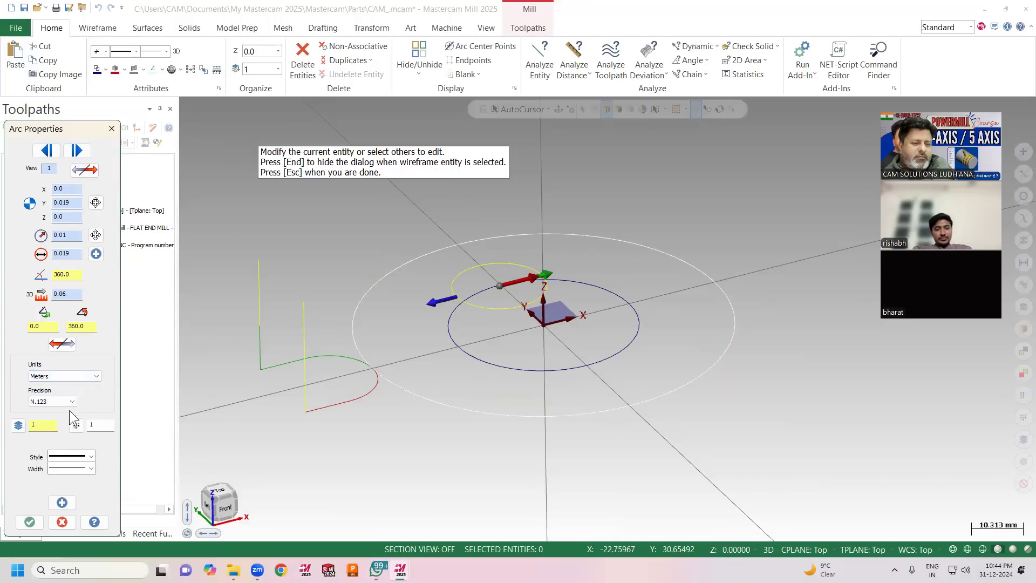
Display the small circle's arc properties in Inches and in Feet Inches Decimal, and cancel the analysis.
{"action": "left_click", "coordinate": [78, 374]}
{"action": "left_click", "coordinate": [71, 384]}
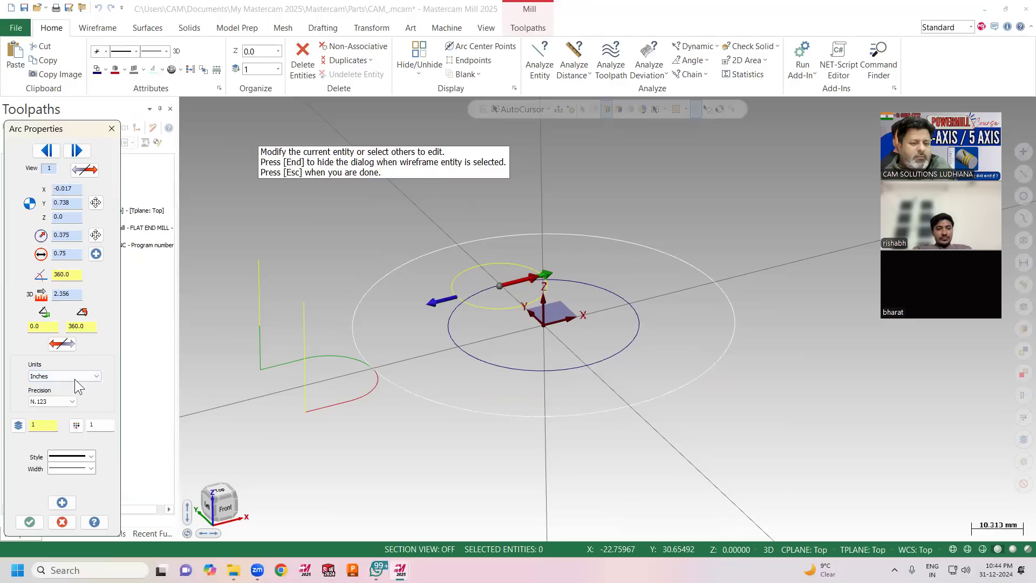
{"action": "left_click", "coordinate": [74, 379]}
{"action": "left_click", "coordinate": [71, 389]}
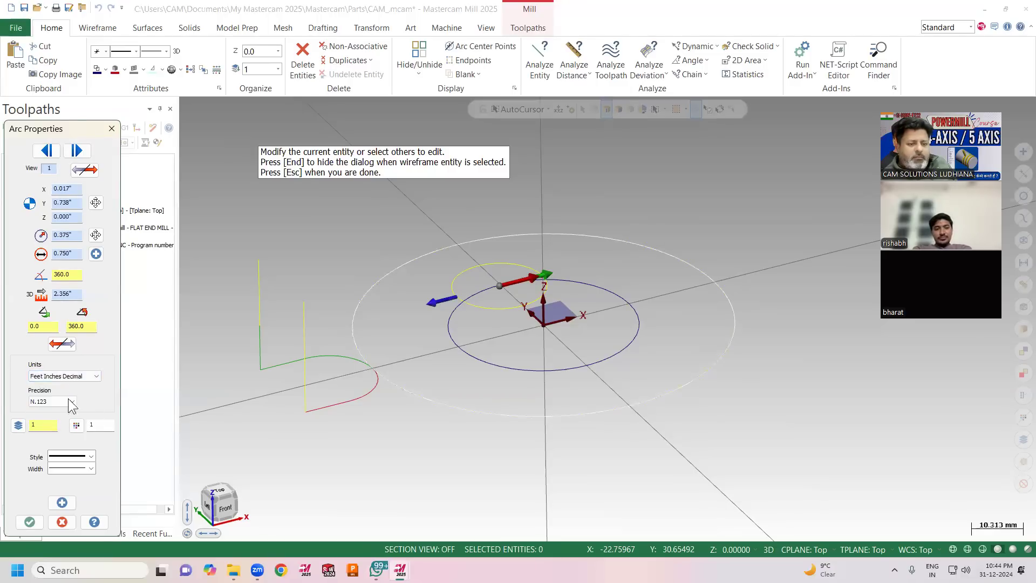
{"action": "left_click", "coordinate": [62, 521]}
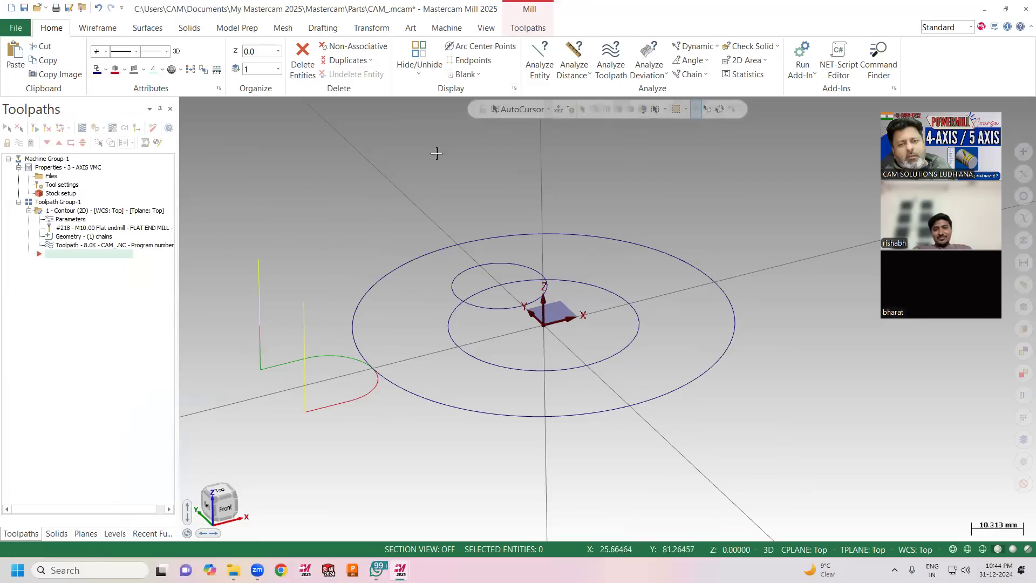
{"action": "scroll", "coordinate": [321, 237], "scroll_direction": "down", "scroll_amount": 5}
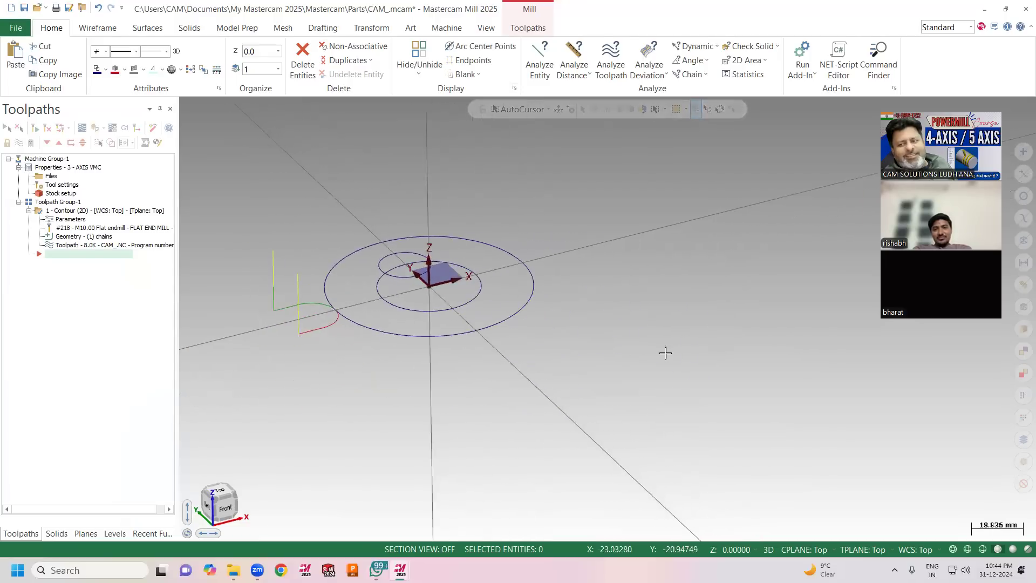
Draw a circle with a radius of about 11.66 mm in the empty area outside the large outer circle.
{"action": "scroll", "coordinate": [665, 352], "scroll_direction": "up", "scroll_amount": 3}
{"action": "left_click", "coordinate": [95, 29]}
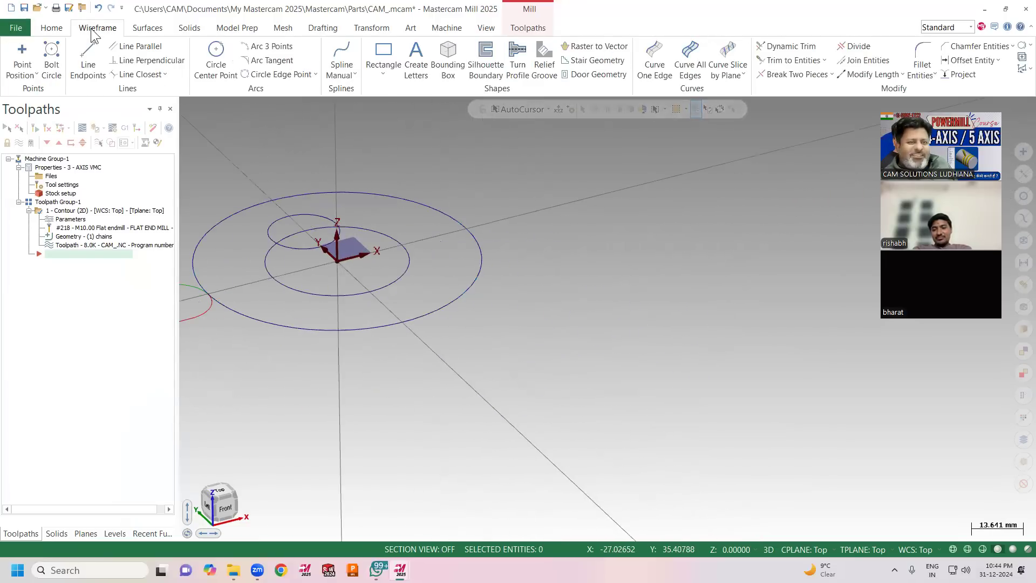
{"action": "left_click", "coordinate": [216, 58]}
{"action": "left_click", "coordinate": [649, 281]}
{"action": "left_click", "coordinate": [606, 283]}
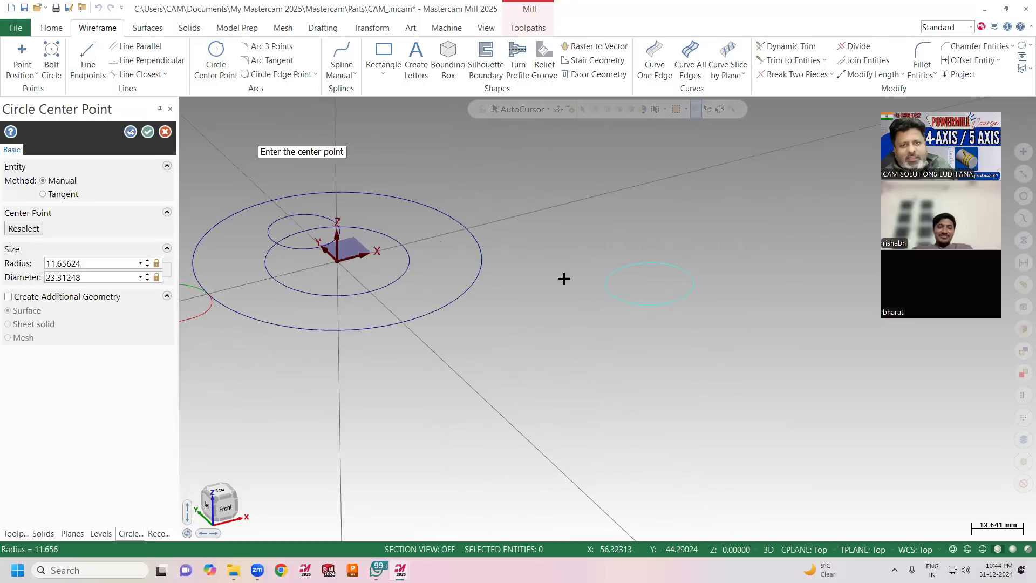
{"action": "left_click", "coordinate": [147, 135]}
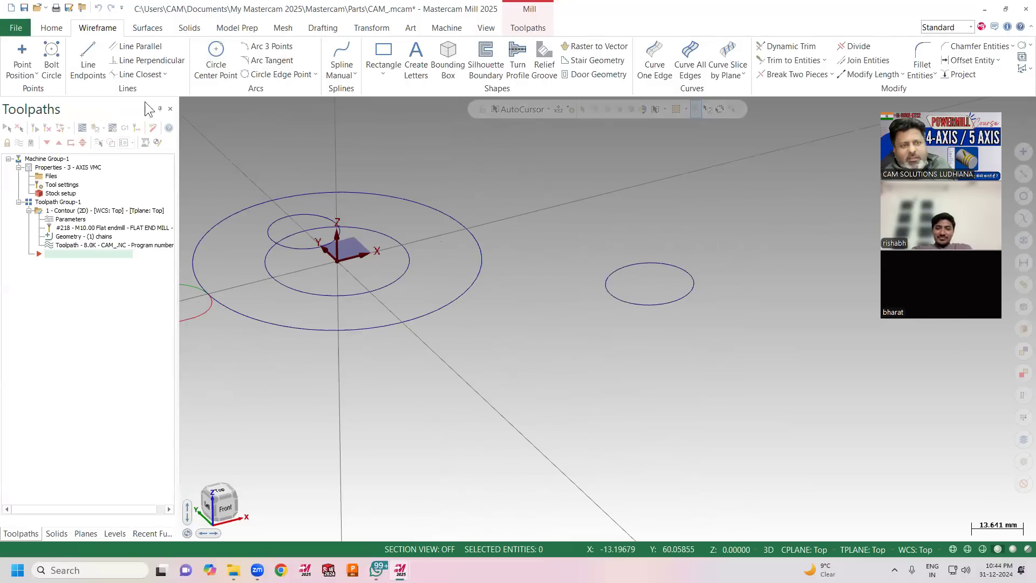
Examine the circles and the contour toolpath in the Top and Isometric views and from an oblique angle.
{"action": "left_click", "coordinate": [53, 29]}
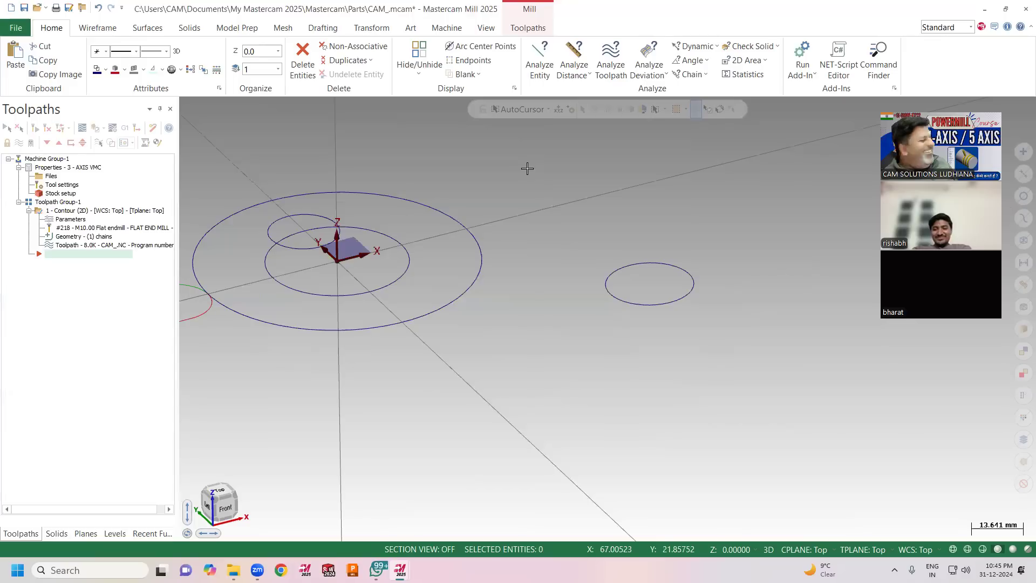
{"action": "left_click", "coordinate": [97, 27]}
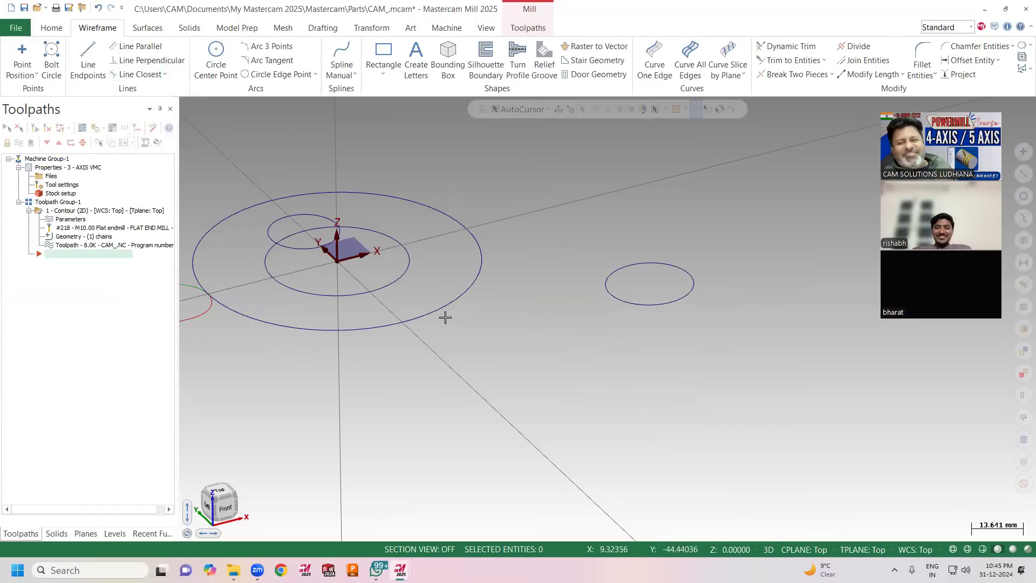
{"action": "scroll", "coordinate": [452, 184], "scroll_direction": "up", "scroll_amount": 1}
{"action": "scroll", "coordinate": [618, 259], "scroll_direction": "down", "scroll_amount": 2}
{"action": "scroll", "coordinate": [363, 240], "scroll_direction": "up", "scroll_amount": 2}
{"action": "scroll", "coordinate": [531, 256], "scroll_direction": "down", "scroll_amount": 2}
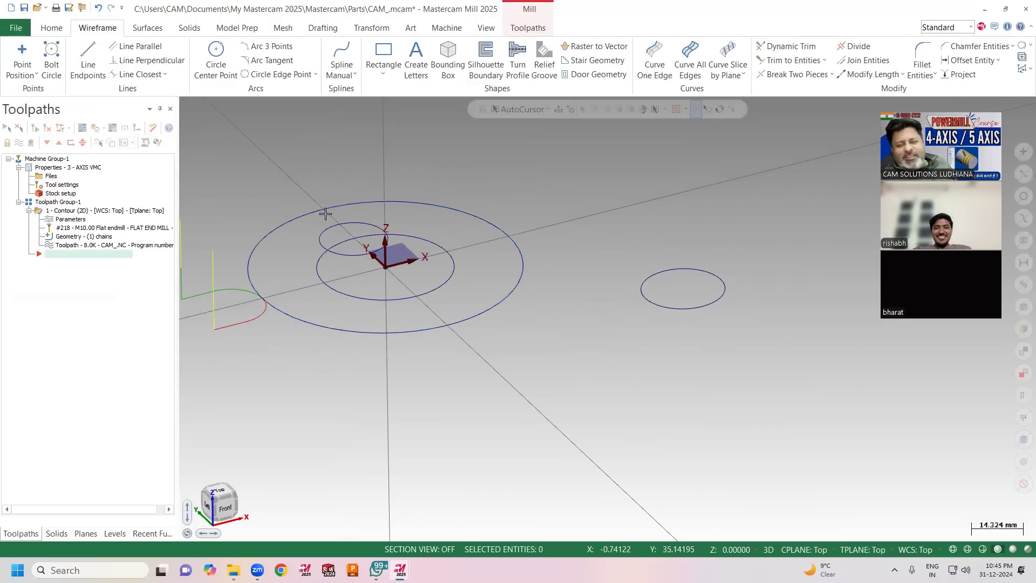
{"action": "scroll", "coordinate": [410, 334], "scroll_direction": "down", "scroll_amount": 1}
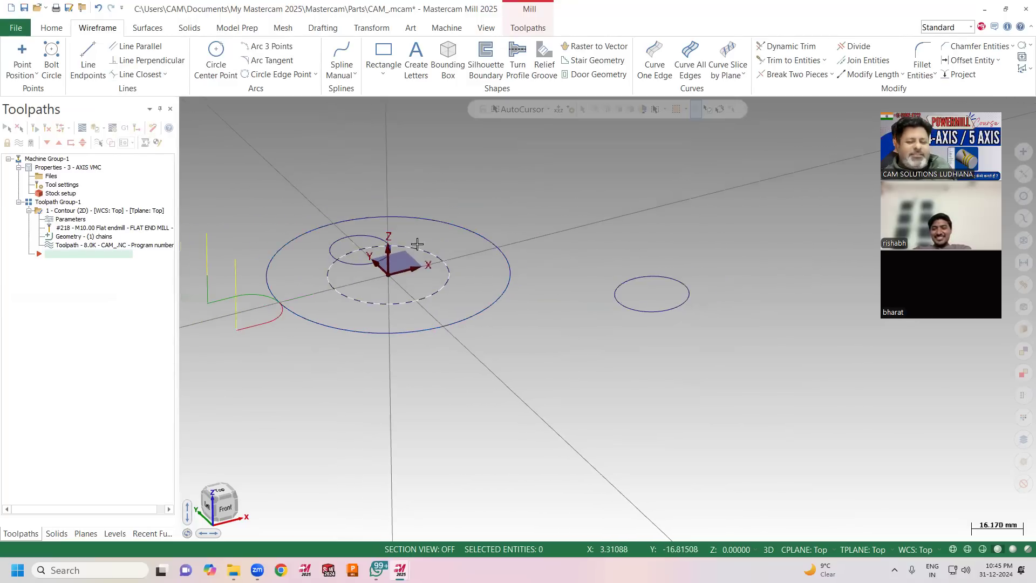
{"action": "right_click", "coordinate": [458, 186]}
{"action": "left_click", "coordinate": [482, 255]}
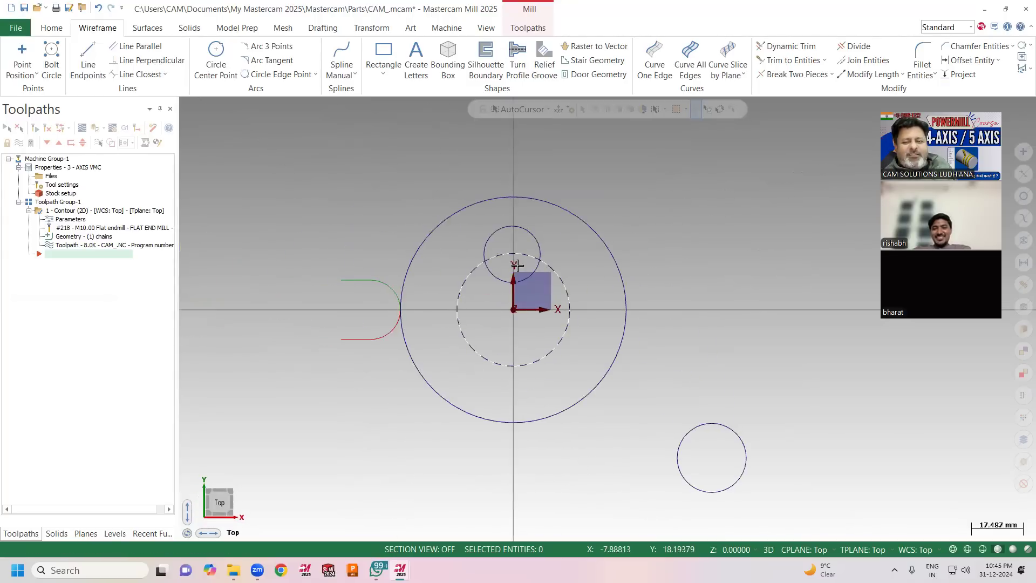
{"action": "right_click", "coordinate": [701, 282]}
{"action": "left_click", "coordinate": [732, 389]}
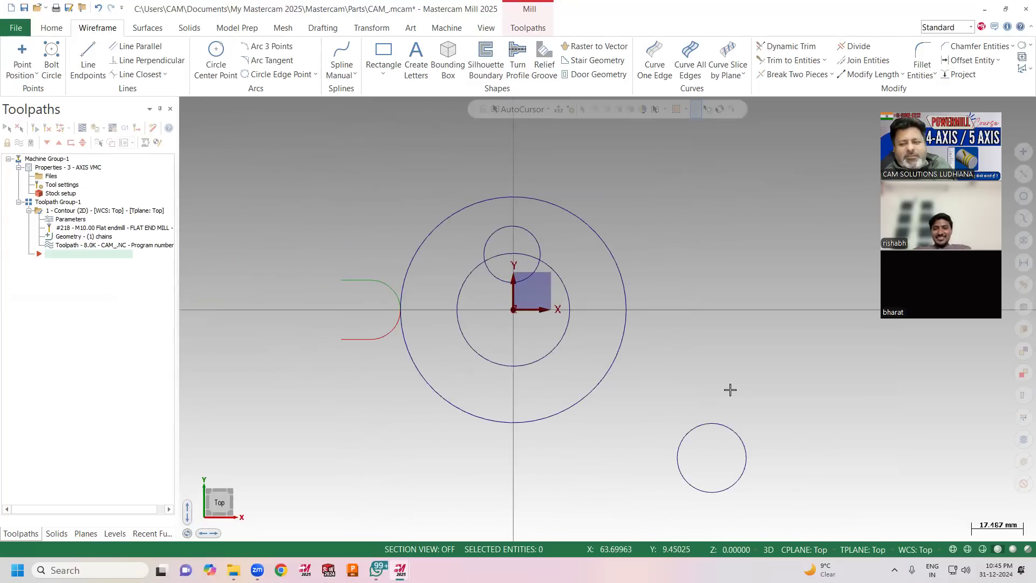
{"action": "scroll", "coordinate": [417, 279], "scroll_direction": "down", "scroll_amount": 3}
{"action": "scroll", "coordinate": [599, 441], "scroll_direction": "up", "scroll_amount": 5}
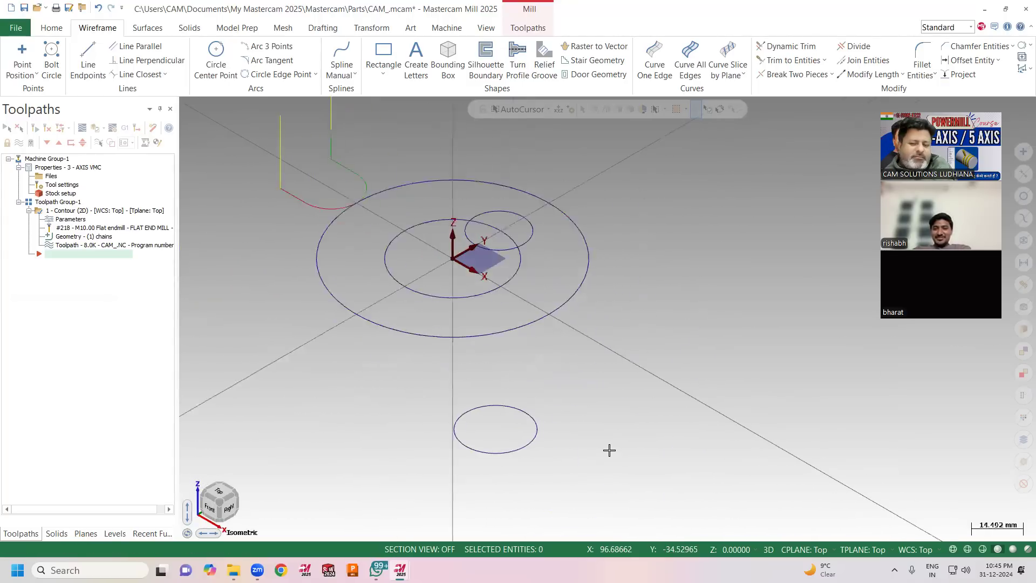
{"action": "middle_click_drag", "start_coordinate": [364, 410], "coordinate": [440, 418]}
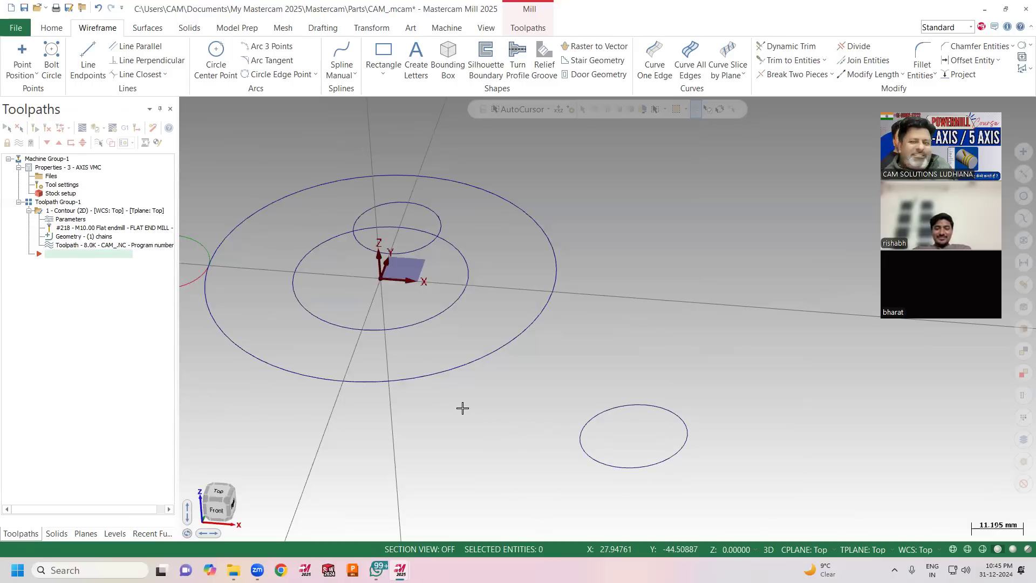
Draw another circle with a radius of about 6.51 mm between the outer circle and the empty area on its +X side.
{"action": "scroll", "coordinate": [539, 238], "scroll_direction": "down", "scroll_amount": 2}
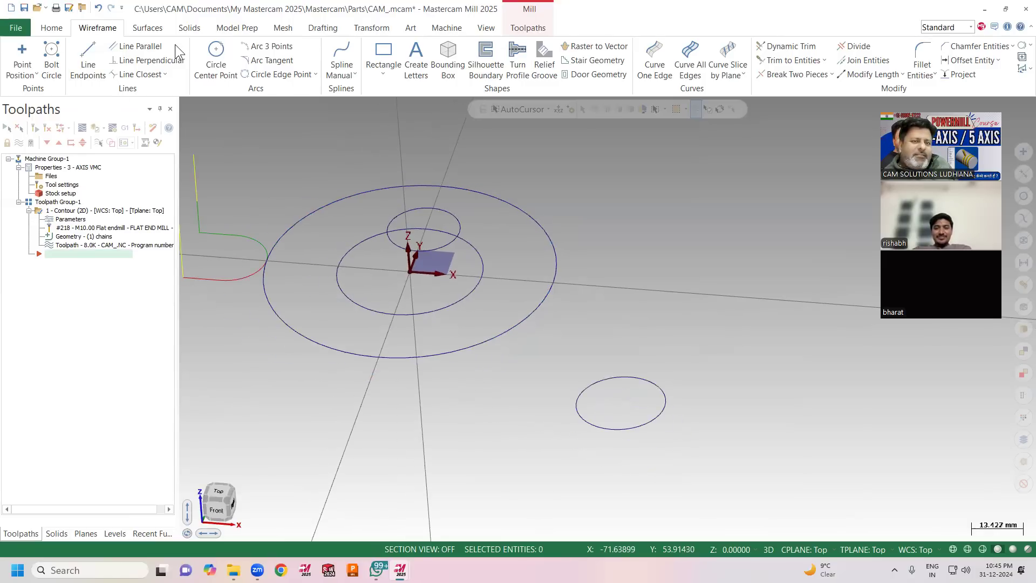
{"action": "left_click", "coordinate": [214, 54]}
{"action": "left_click", "coordinate": [608, 261]}
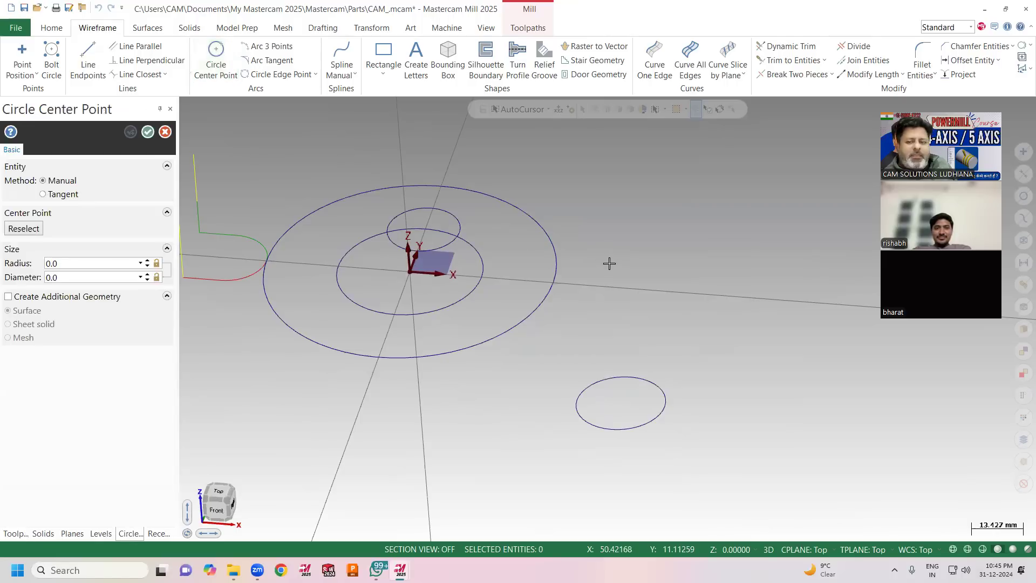
{"action": "left_click", "coordinate": [605, 276]}
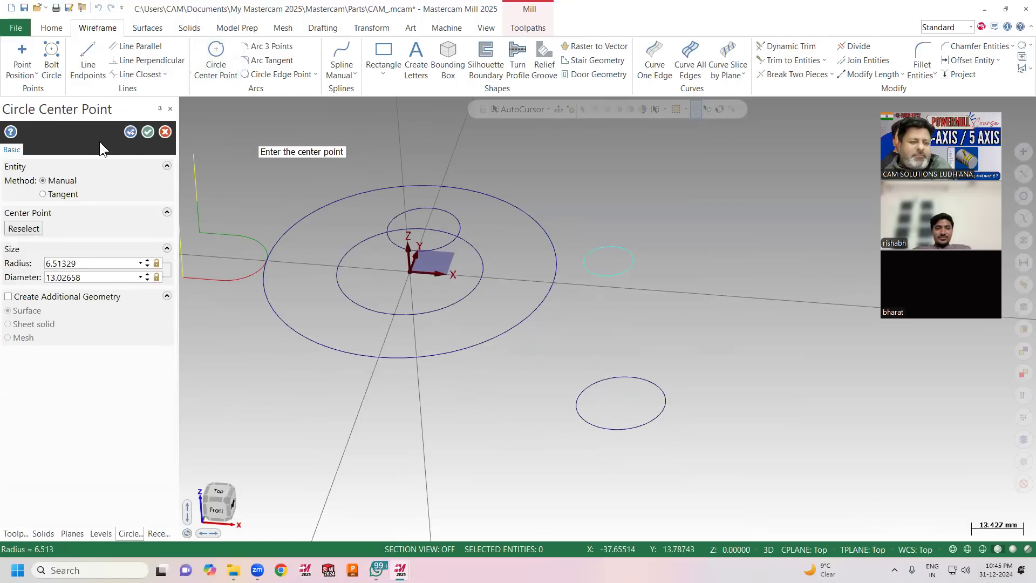
{"action": "left_click", "coordinate": [147, 132]}
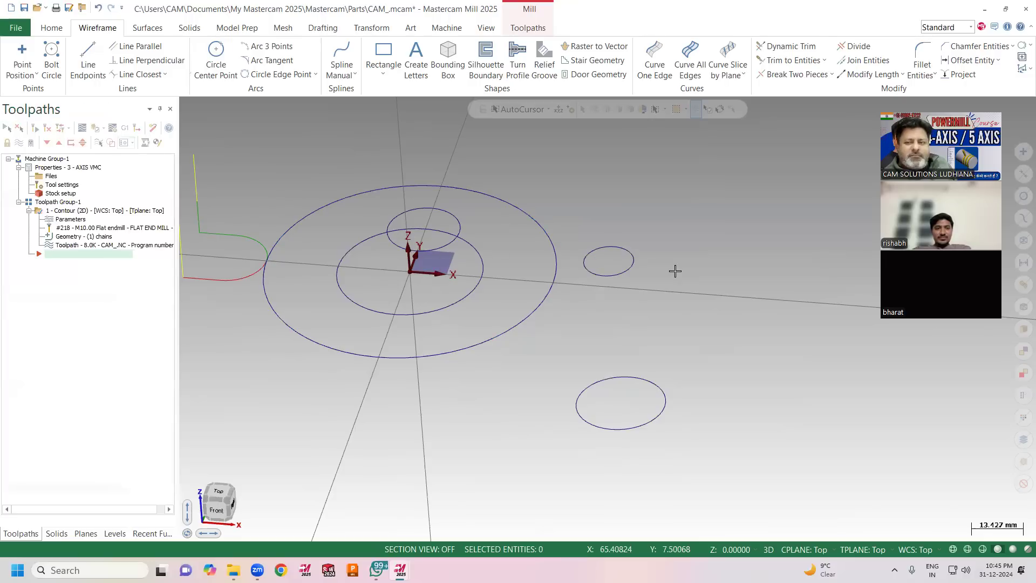
{"action": "scroll", "coordinate": [658, 291], "scroll_direction": "up", "scroll_amount": 2}
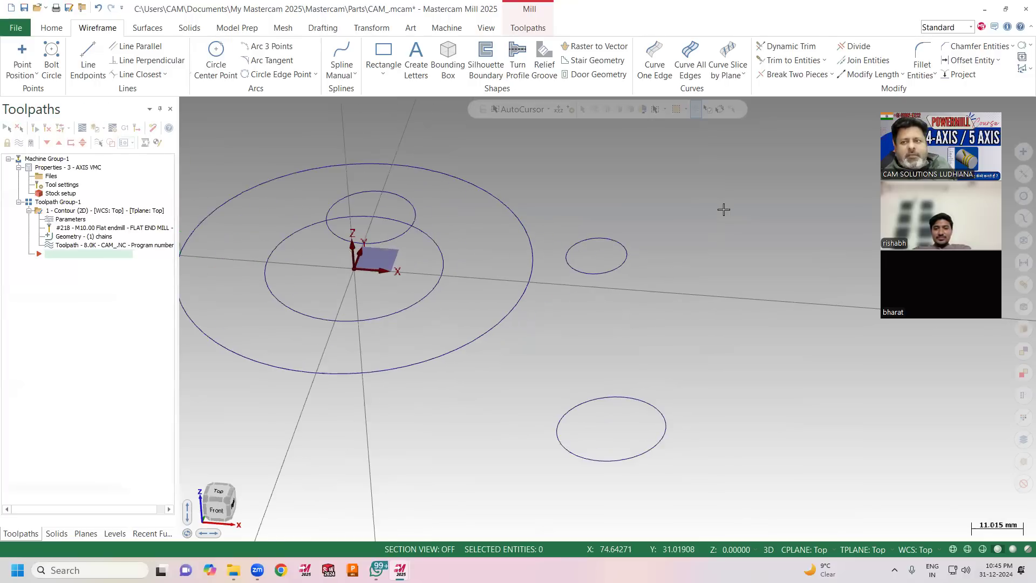
{"action": "left_click", "coordinate": [52, 28]}
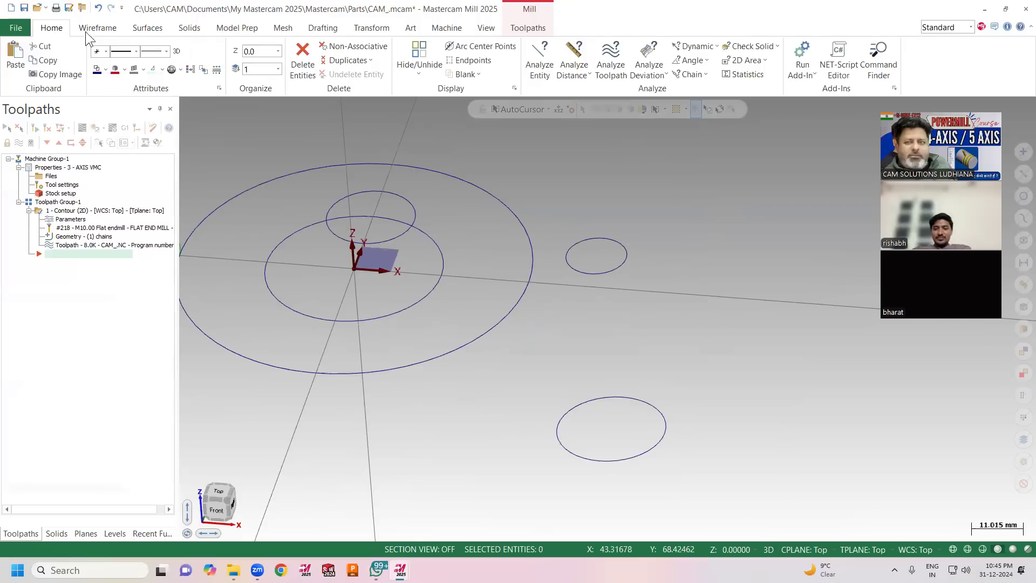
{"action": "left_click", "coordinate": [574, 62]}
{"action": "key", "text": "Escape"}
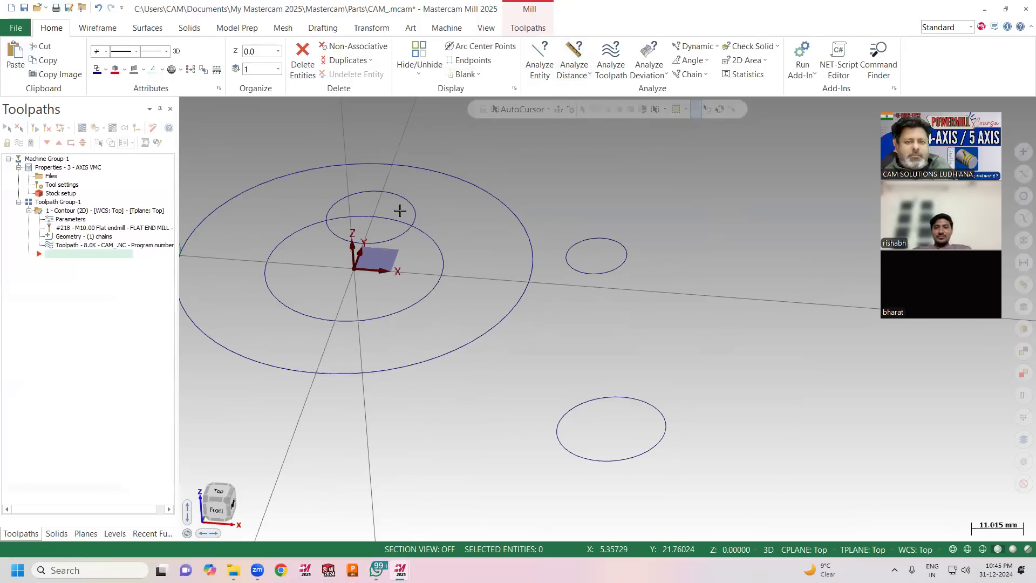
{"action": "scroll", "coordinate": [362, 267], "scroll_direction": "down", "scroll_amount": 3}
{"action": "scroll", "coordinate": [362, 267], "scroll_direction": "down", "scroll_amount": 1}
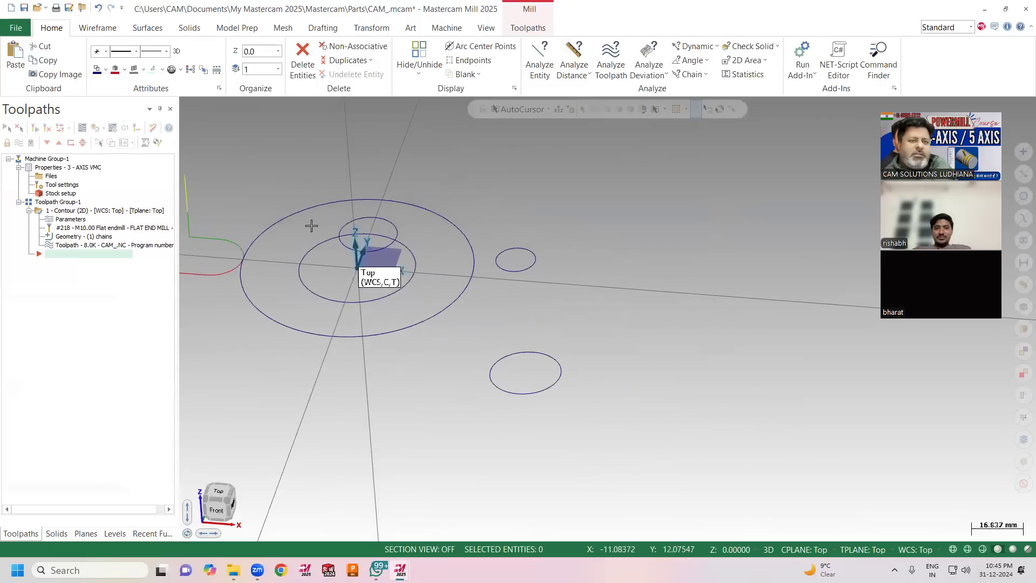
Browse the available add-in files in the Mastercam 2025 chooks folder, and cancel without running one.
{"action": "left_click", "coordinate": [796, 78]}
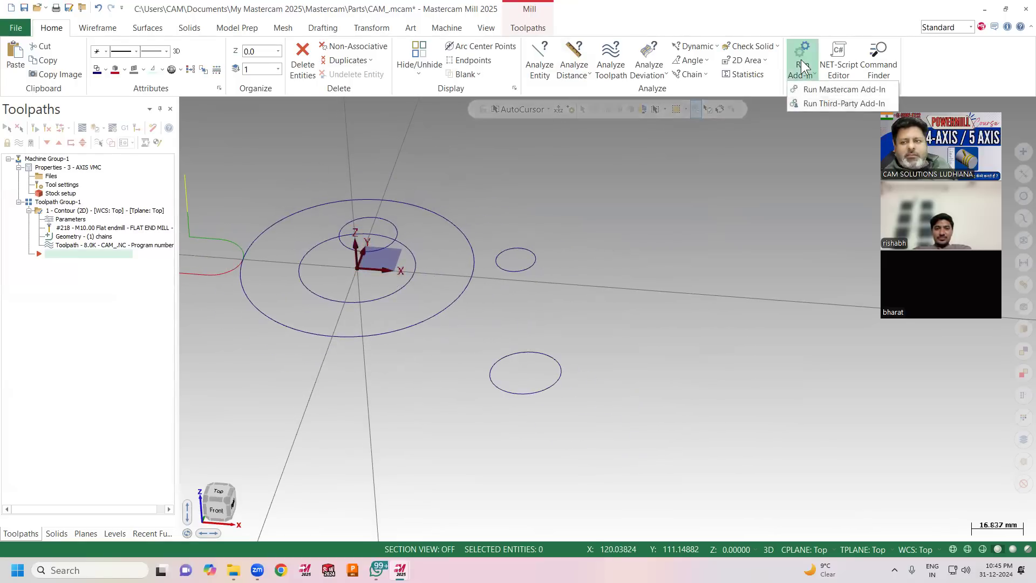
{"action": "left_click", "coordinate": [799, 54]}
{"action": "left_click", "coordinate": [803, 52]}
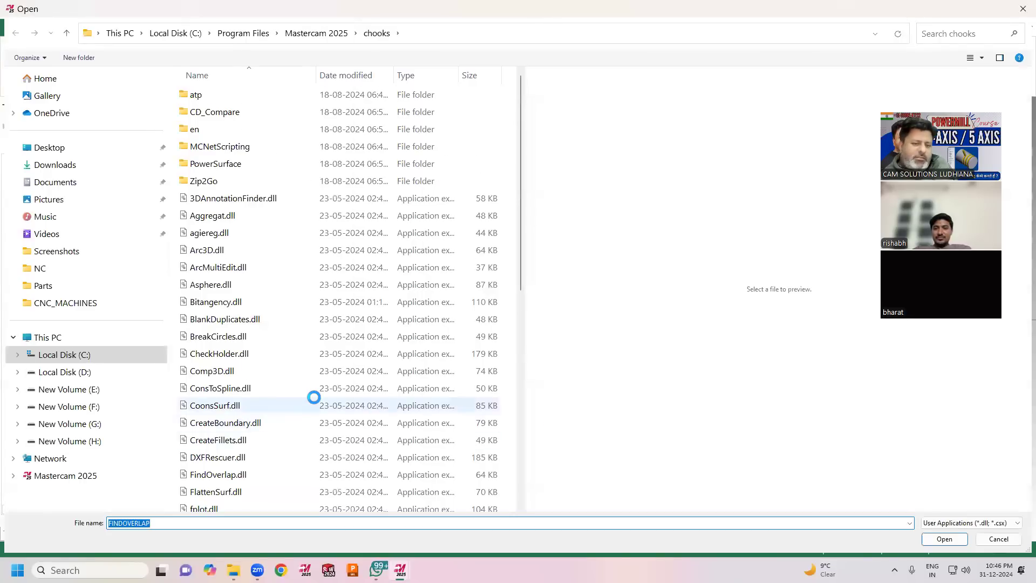
{"action": "scroll", "coordinate": [306, 413], "scroll_direction": "down", "scroll_amount": 8}
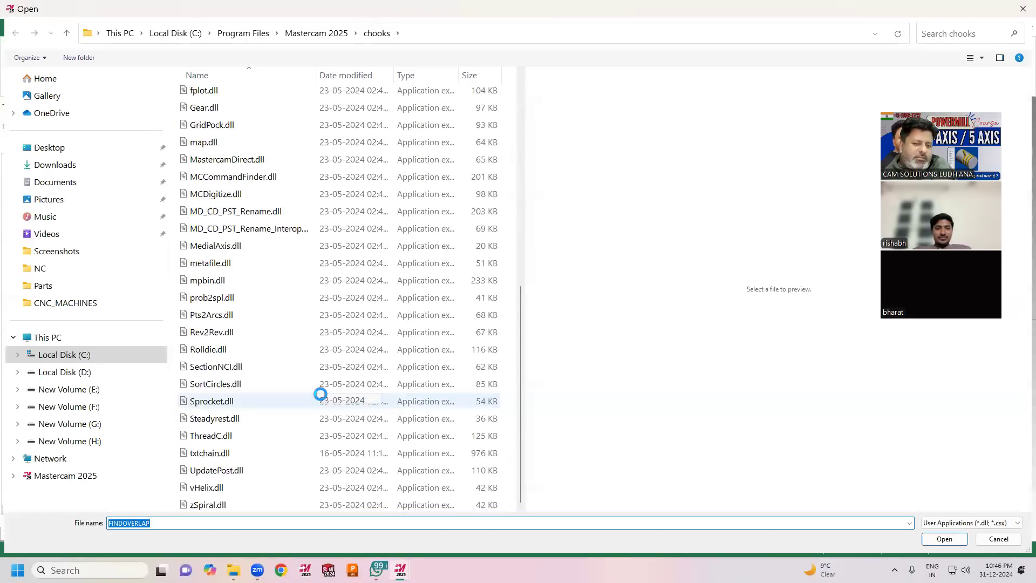
{"action": "scroll", "coordinate": [320, 394], "scroll_direction": "up", "scroll_amount": 8}
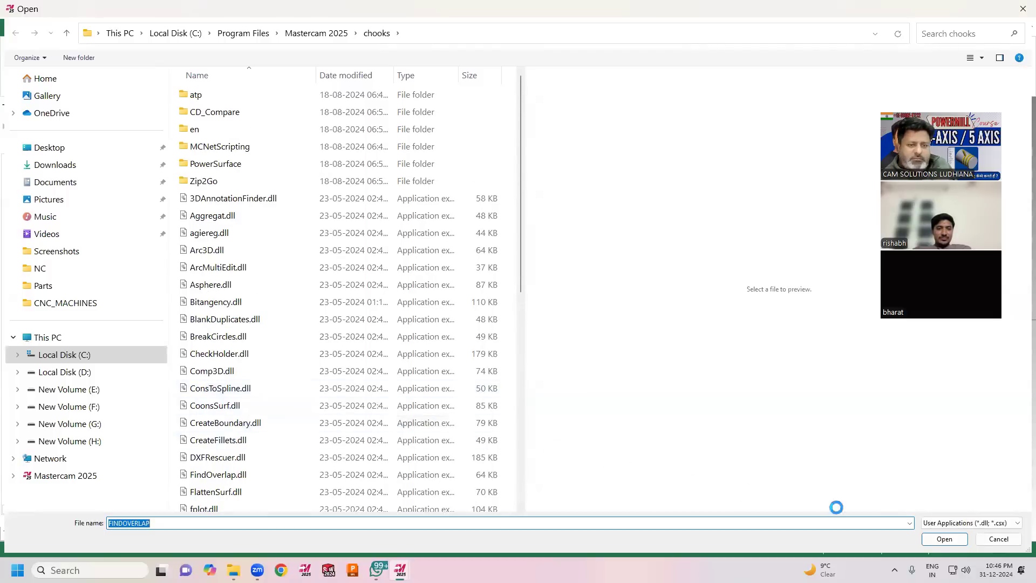
{"action": "left_click", "coordinate": [996, 538]}
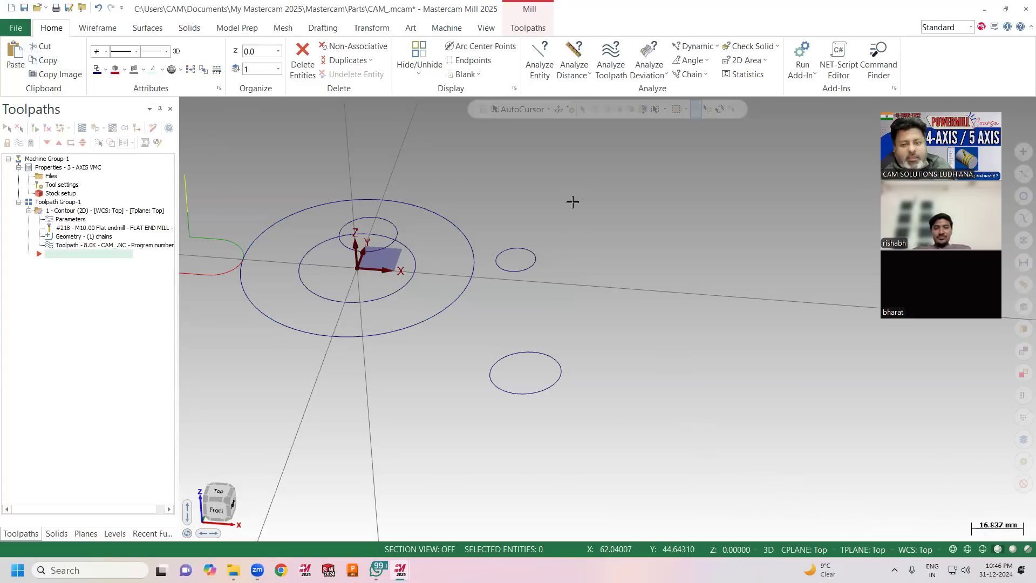
In the Start / Exit settings of the system configuration, choose mcamxm.config <Millimeter> as the startup configuration and apply it.
{"action": "right_click", "coordinate": [584, 239]}
{"action": "left_click", "coordinate": [597, 268]}
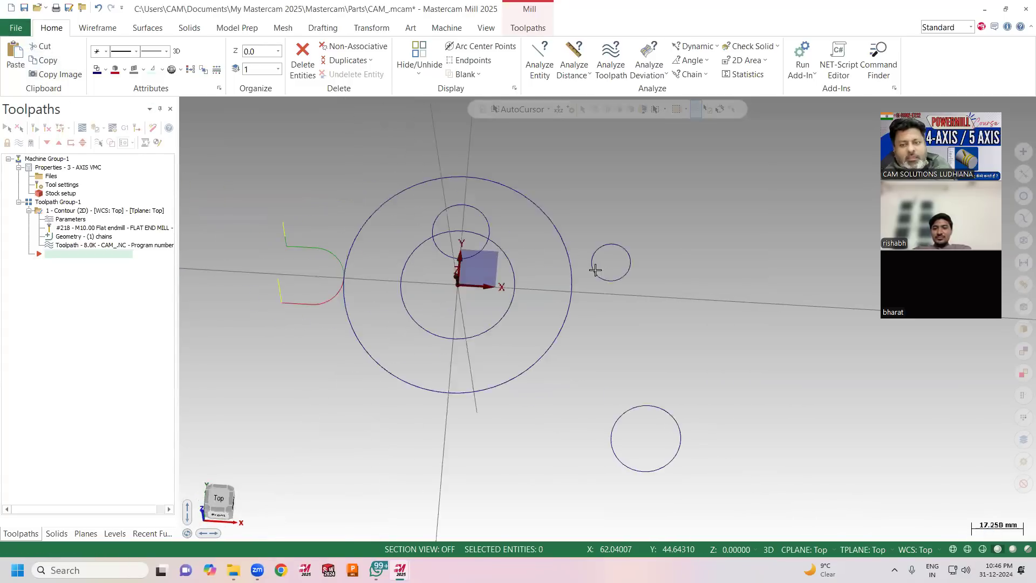
{"action": "scroll", "coordinate": [310, 221], "scroll_direction": "down", "scroll_amount": 2}
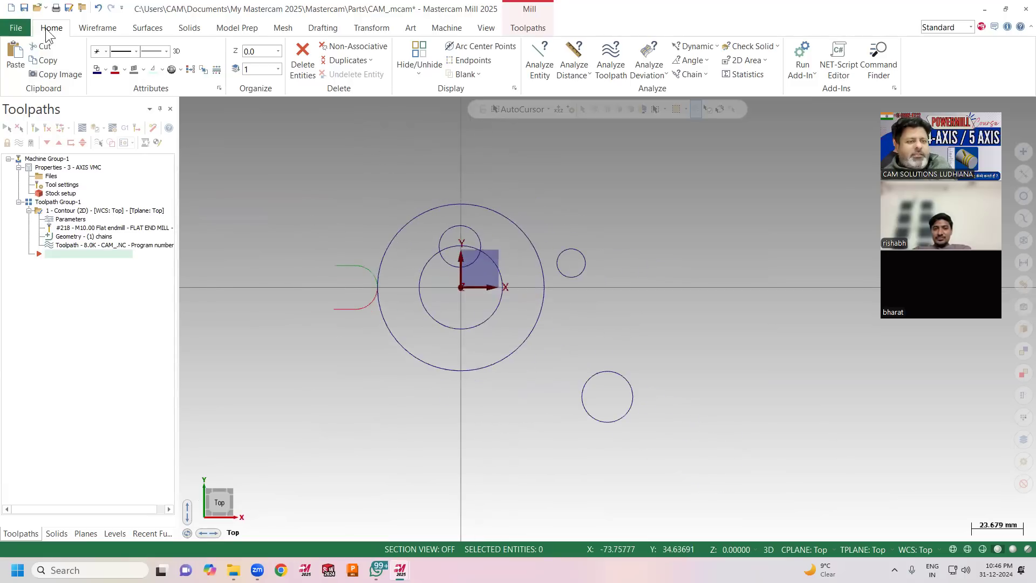
{"action": "left_click", "coordinate": [15, 27]}
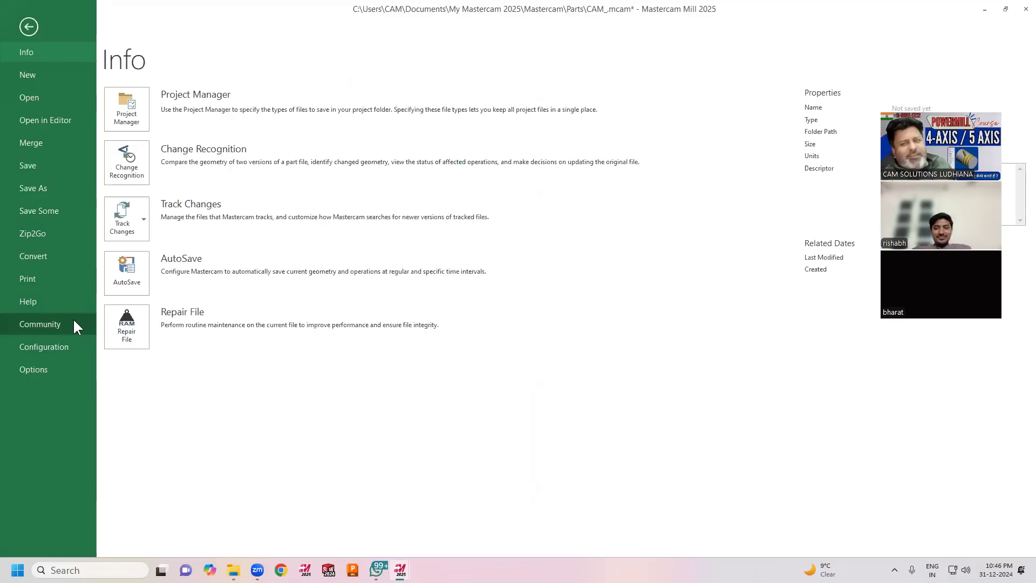
{"action": "left_click", "coordinate": [54, 347]}
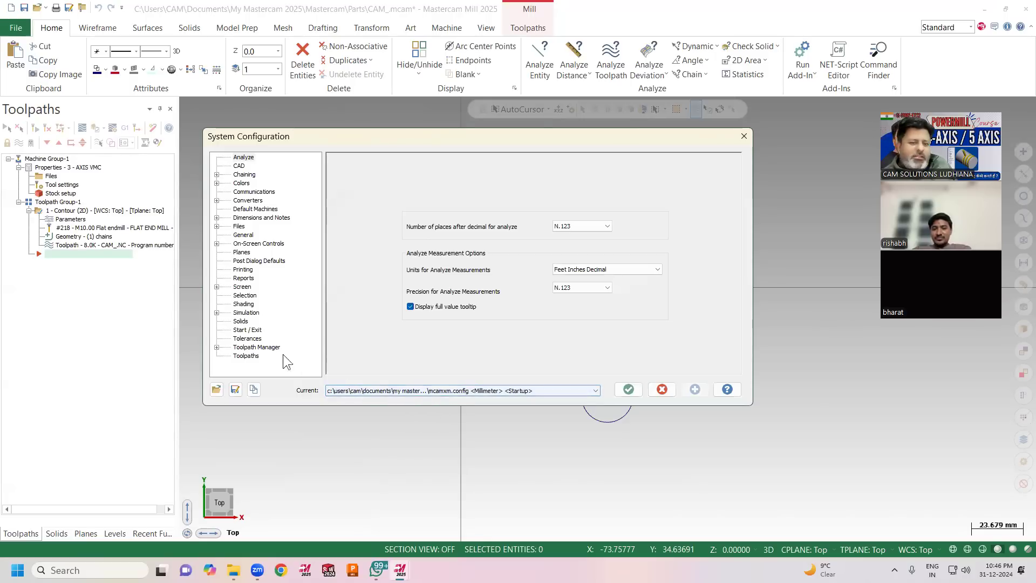
{"action": "left_click", "coordinate": [244, 330]}
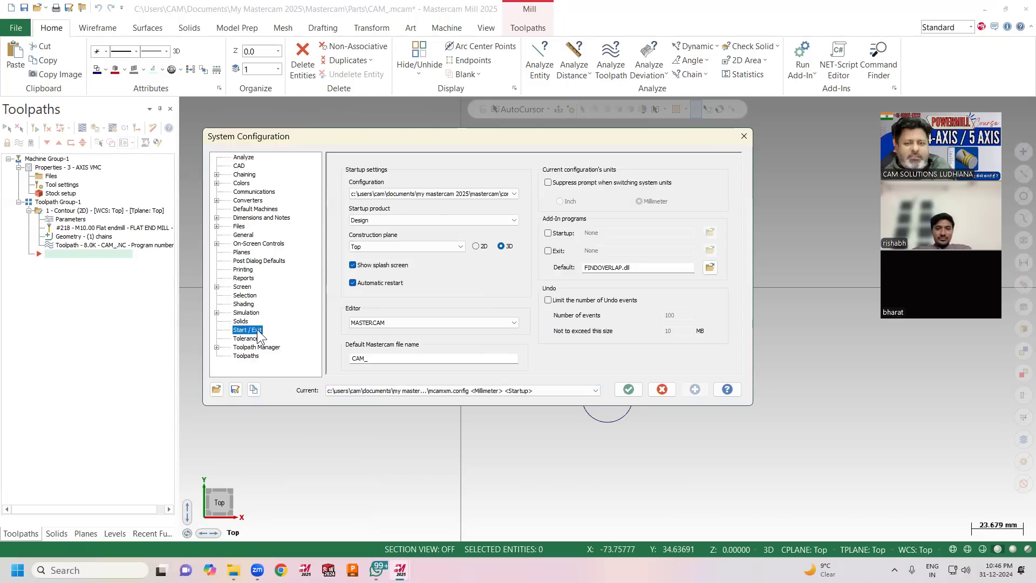
{"action": "left_click", "coordinate": [492, 194]}
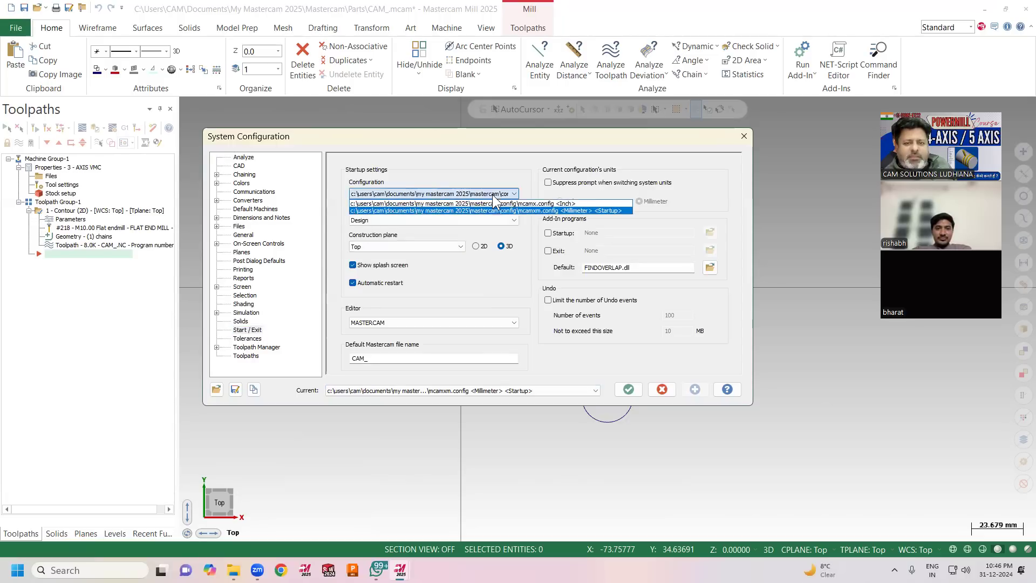
{"action": "left_click", "coordinate": [493, 210]}
{"action": "left_click", "coordinate": [492, 194]}
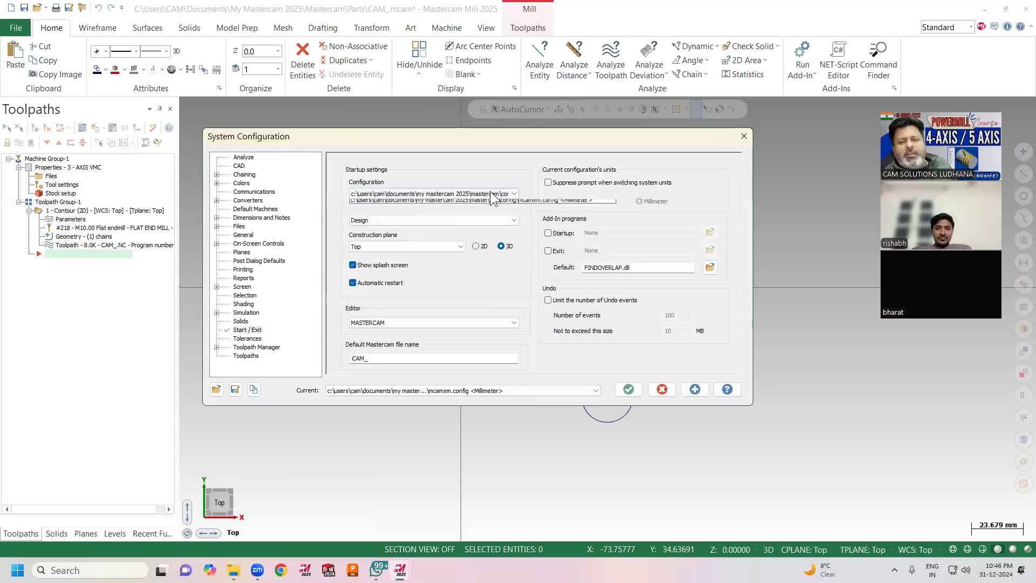
{"action": "left_click", "coordinate": [490, 210]}
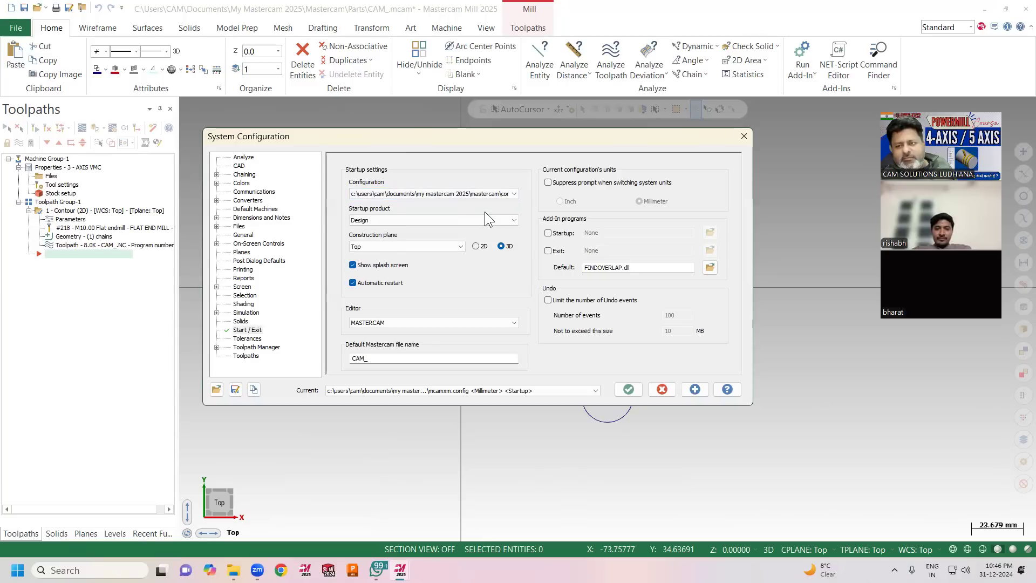
{"action": "left_click", "coordinate": [628, 389]}
{"action": "left_click", "coordinate": [526, 314]}
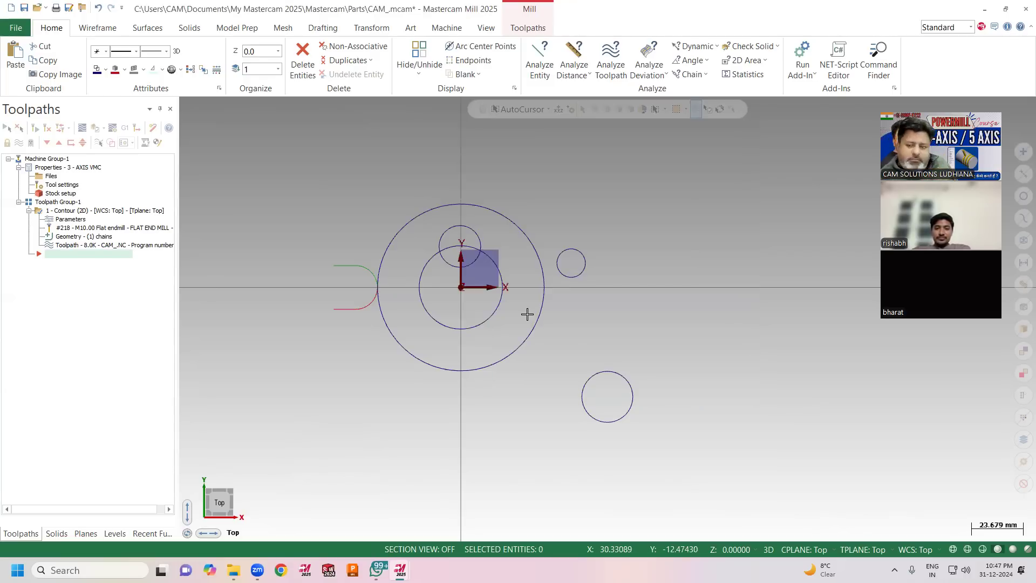
Reopen the Start / Exit settings of the system configuration, reselect mcamxm.config <Millimeter> as the startup configuration, and close the dialog.
{"action": "scroll", "coordinate": [623, 267], "scroll_direction": "up", "scroll_amount": 3}
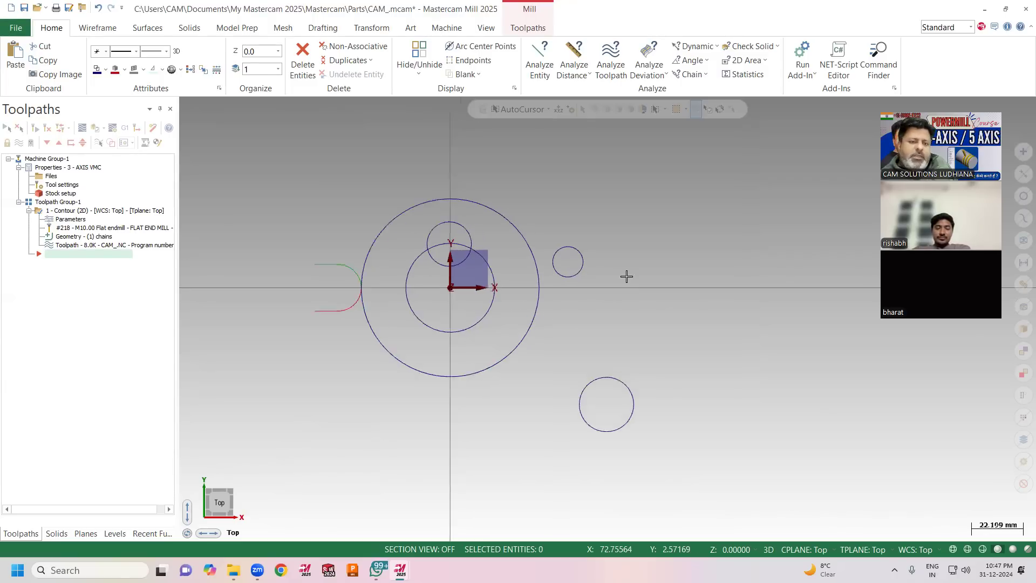
{"action": "left_click", "coordinate": [19, 27]}
{"action": "left_click", "coordinate": [52, 344]}
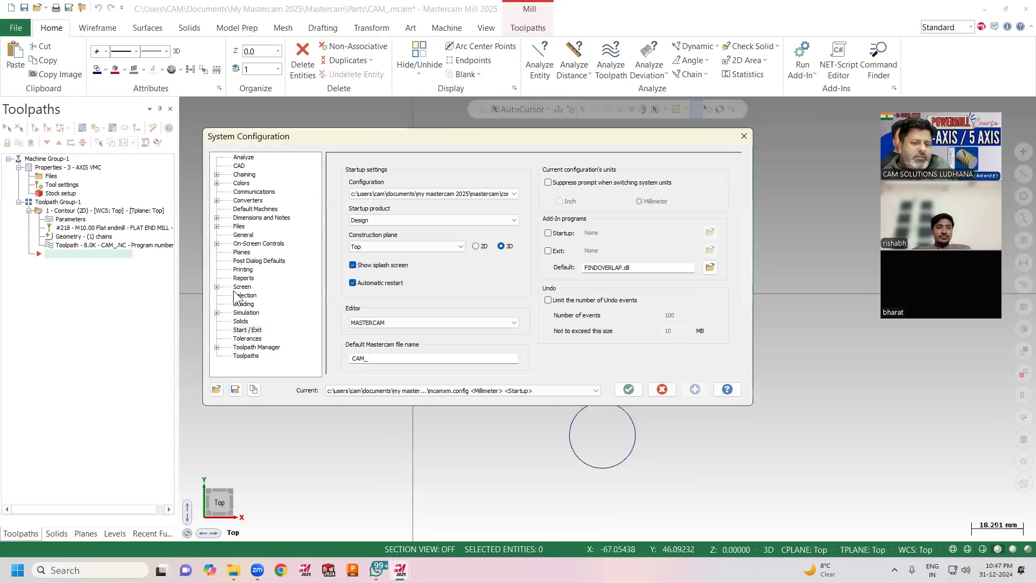
{"action": "left_click", "coordinate": [240, 330]}
{"action": "left_click", "coordinate": [460, 193]}
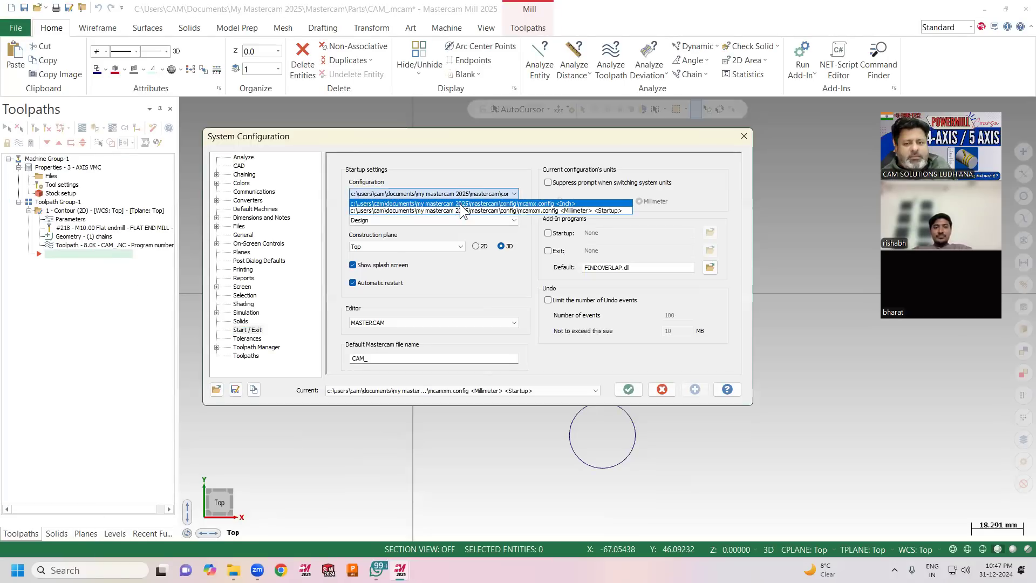
{"action": "left_click", "coordinate": [462, 211]}
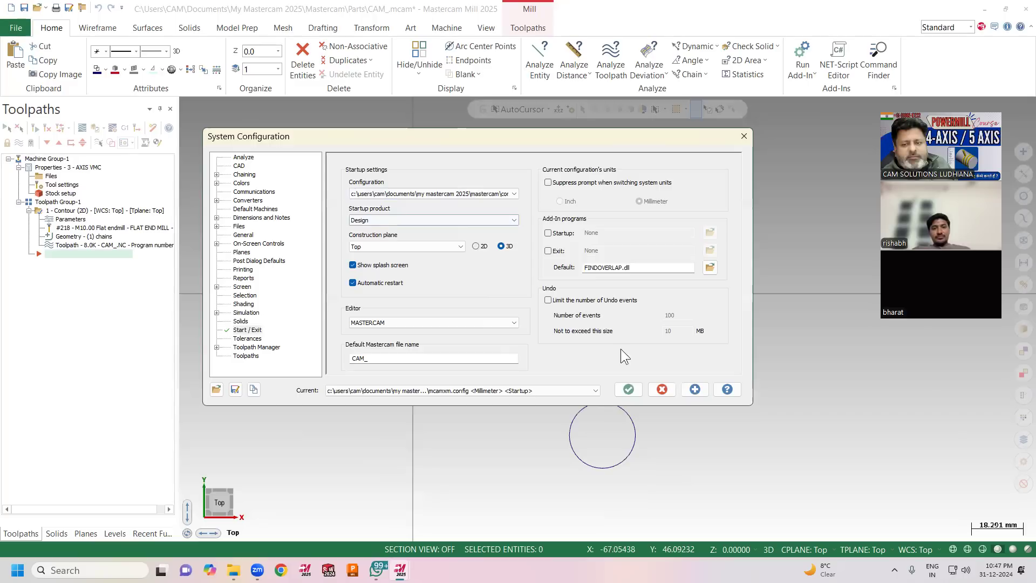
{"action": "left_click", "coordinate": [627, 389]}
{"action": "left_click", "coordinate": [516, 322]}
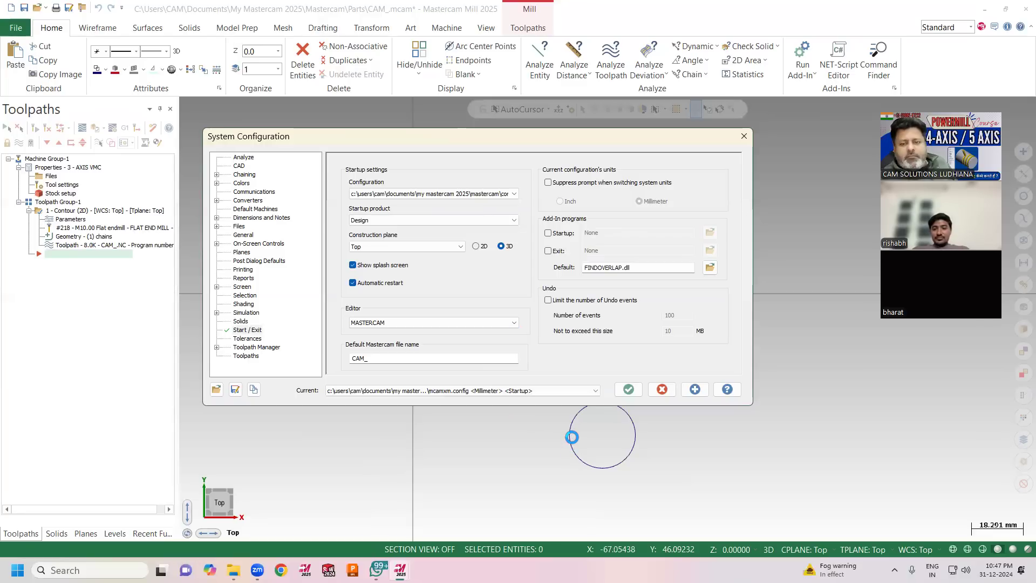
{"action": "left_click", "coordinate": [659, 391]}
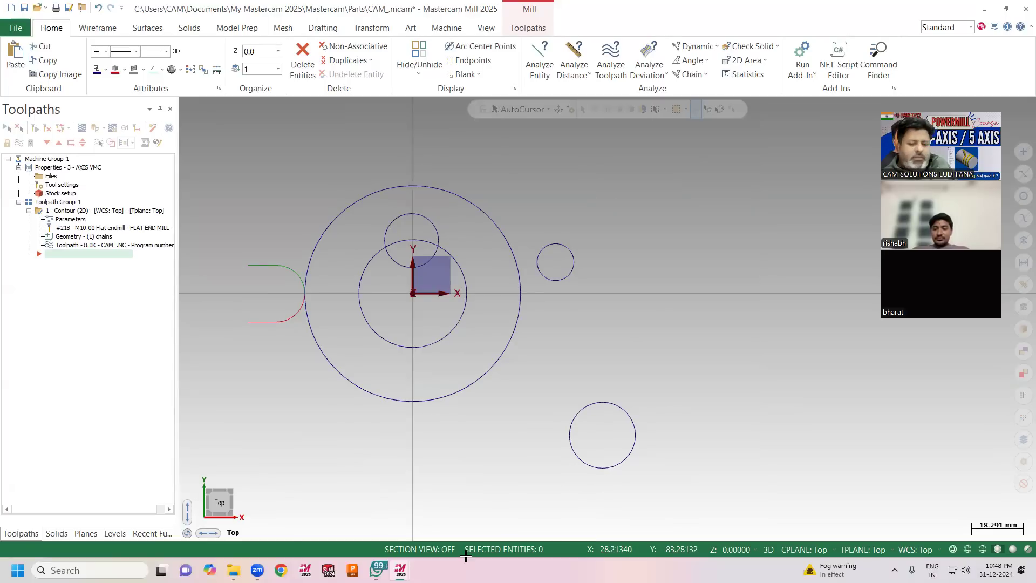
Switch to WhatsApp, find the conversation containing the NX CAM course outline, and expand the full course message.
{"action": "left_click", "coordinate": [377, 570]}
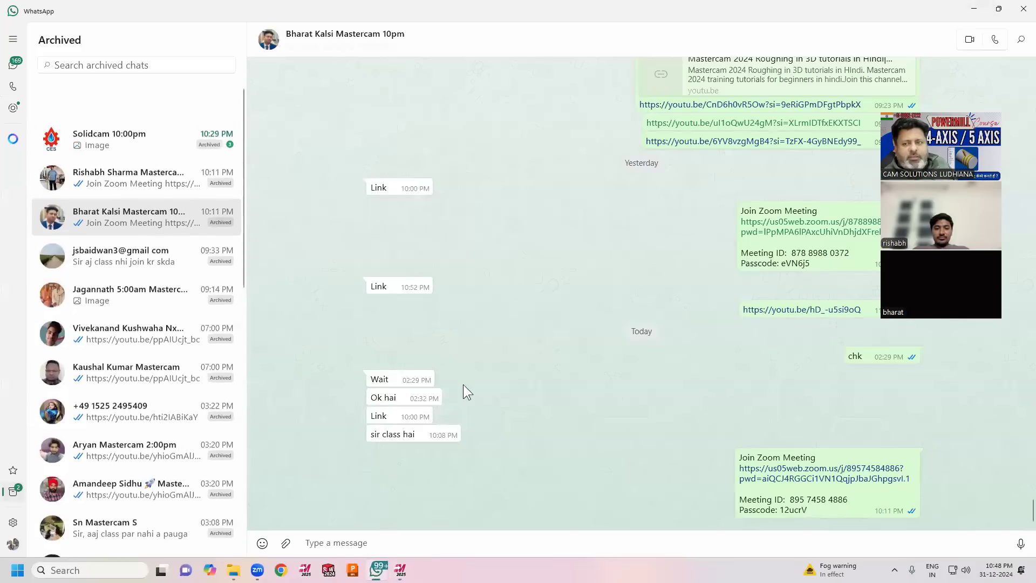
{"action": "scroll", "coordinate": [463, 384], "scroll_direction": "up", "scroll_amount": 1}
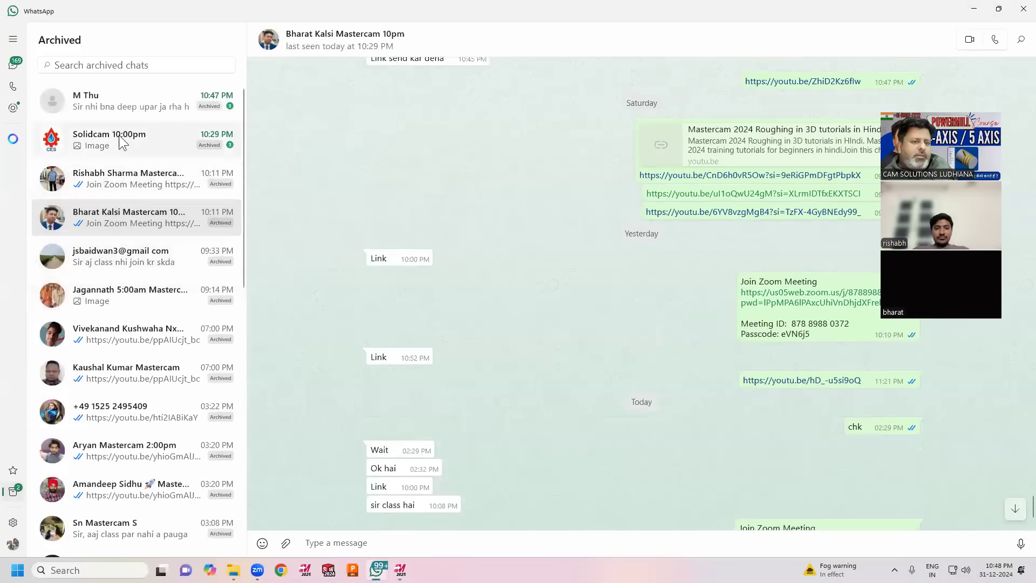
{"action": "left_click", "coordinate": [122, 139]}
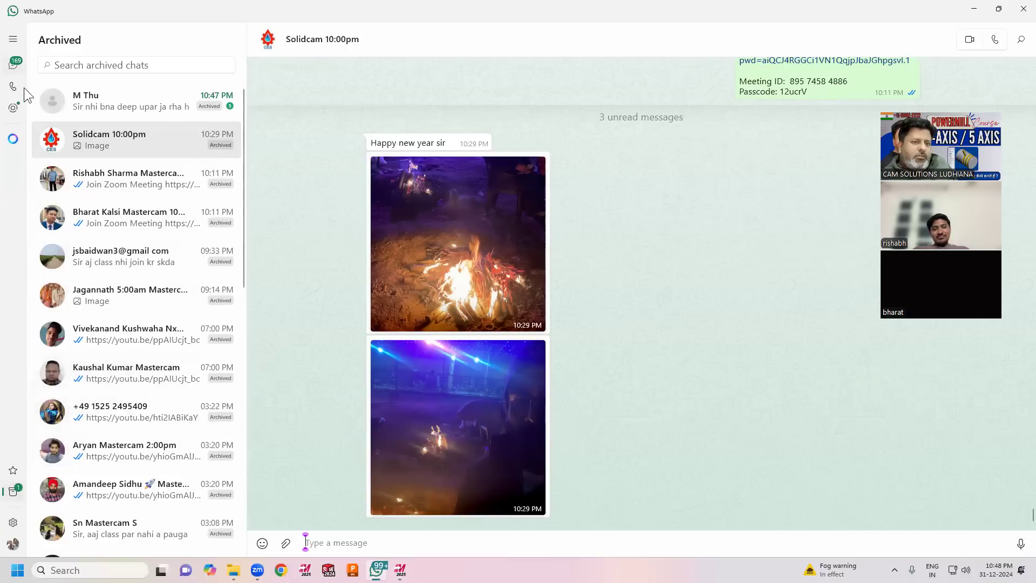
{"action": "left_click", "coordinate": [13, 64]}
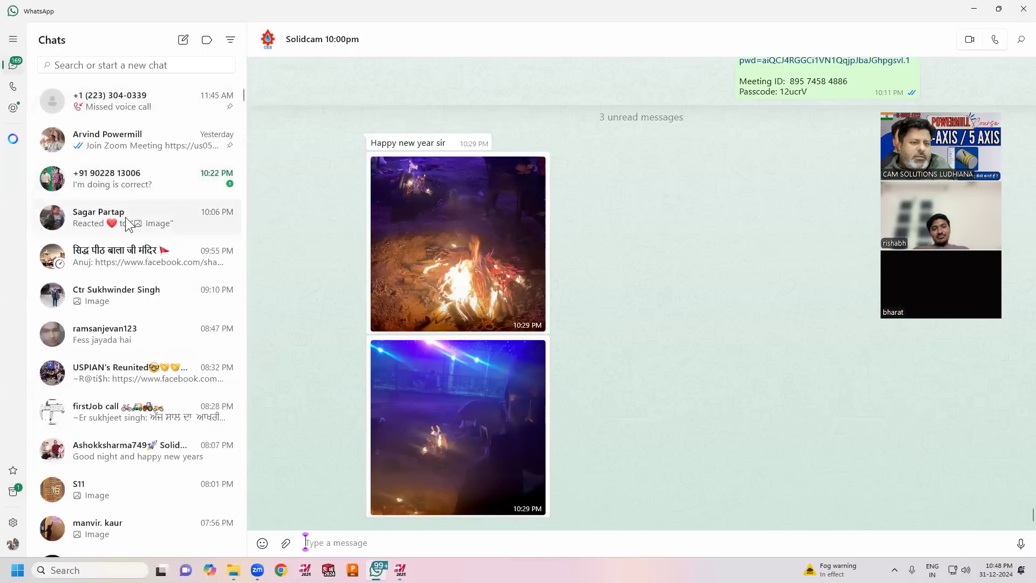
{"action": "left_click", "coordinate": [138, 186]}
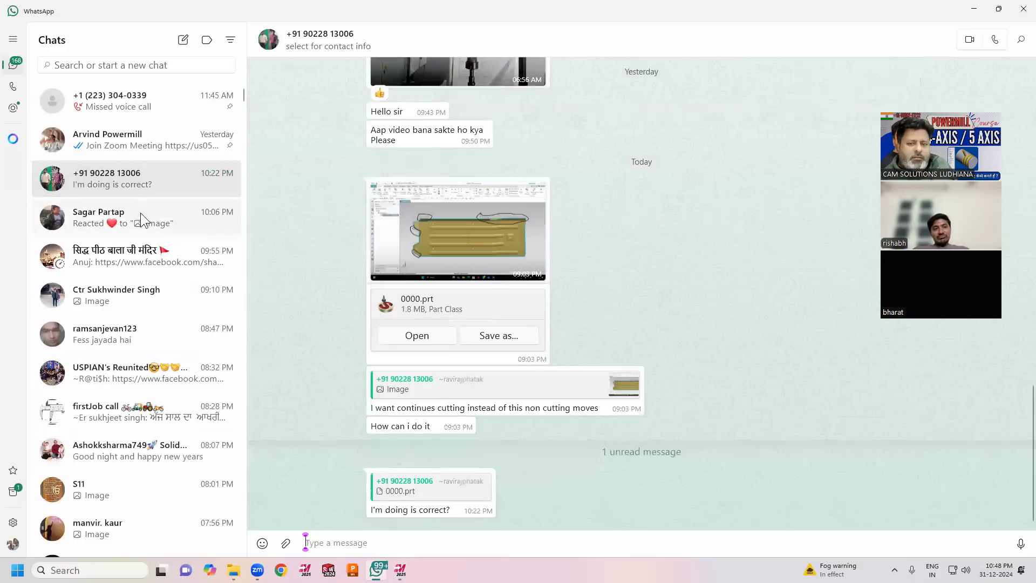
{"action": "left_click", "coordinate": [150, 267]}
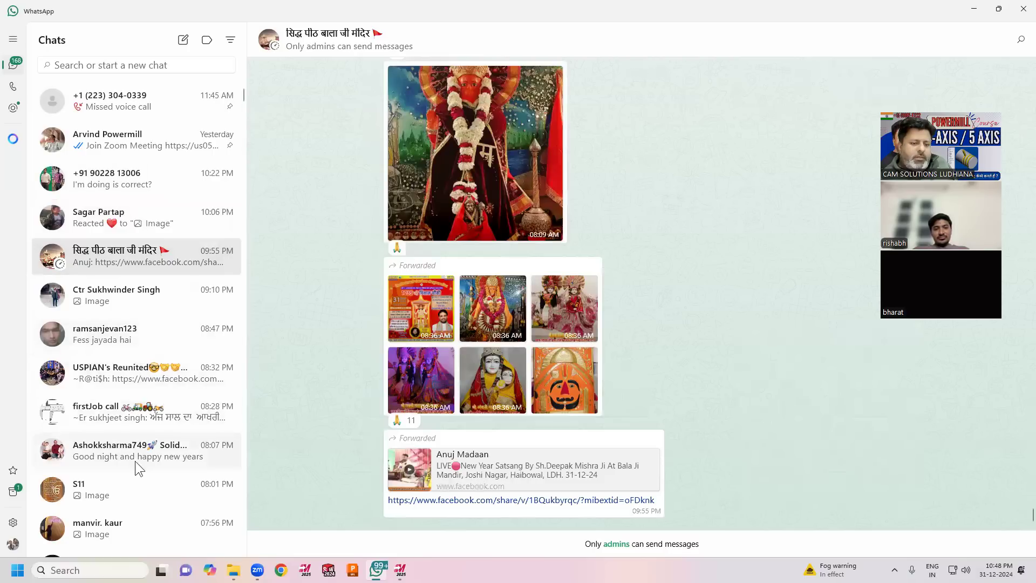
{"action": "left_click", "coordinate": [135, 455]}
{"action": "left_click", "coordinate": [107, 498]}
{"action": "scroll", "coordinate": [118, 471], "scroll_direction": "down", "scroll_amount": 1}
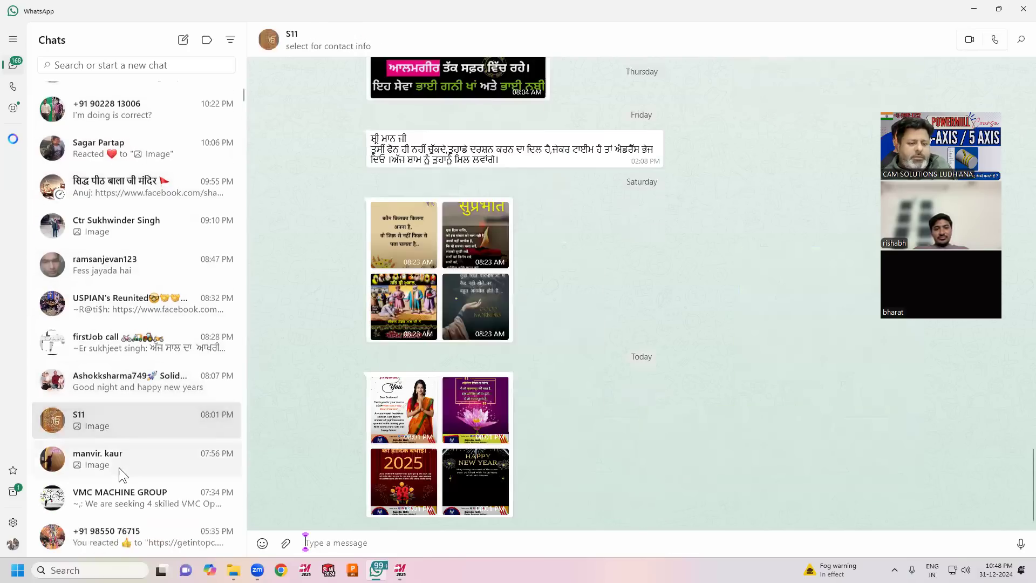
{"action": "scroll", "coordinate": [119, 467], "scroll_direction": "down", "scroll_amount": 2}
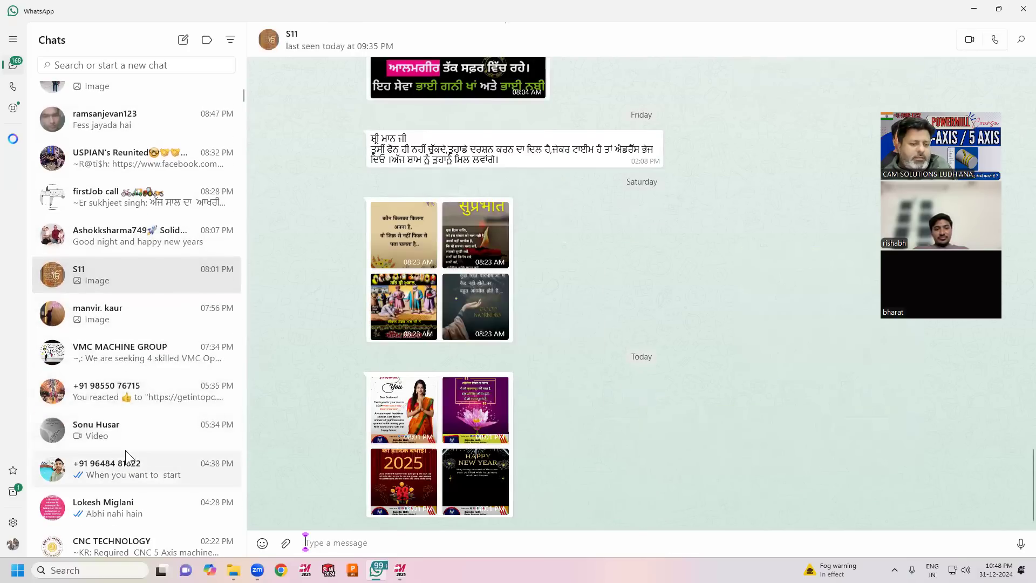
{"action": "left_click", "coordinate": [155, 469]}
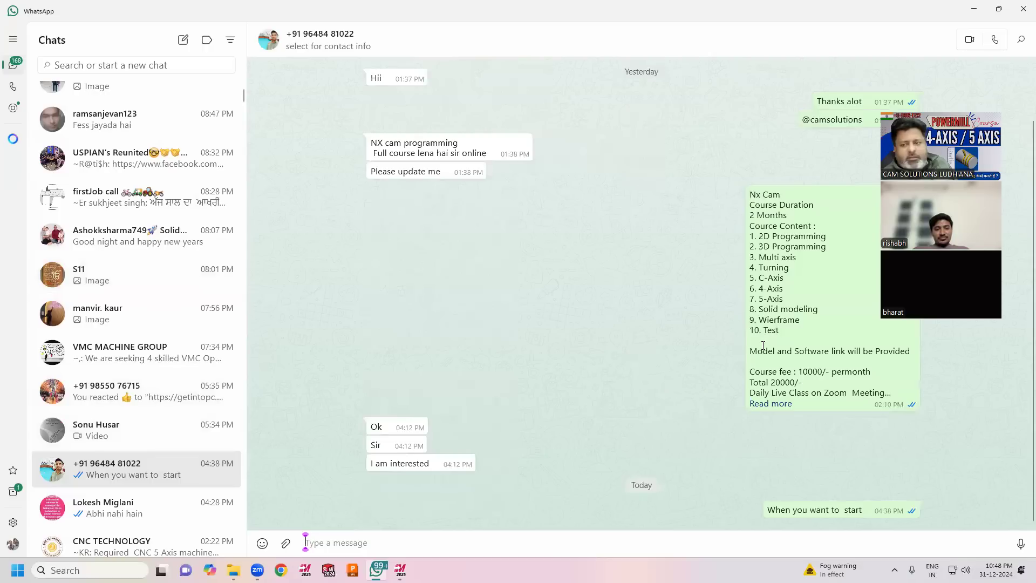
{"action": "left_click", "coordinate": [776, 404]}
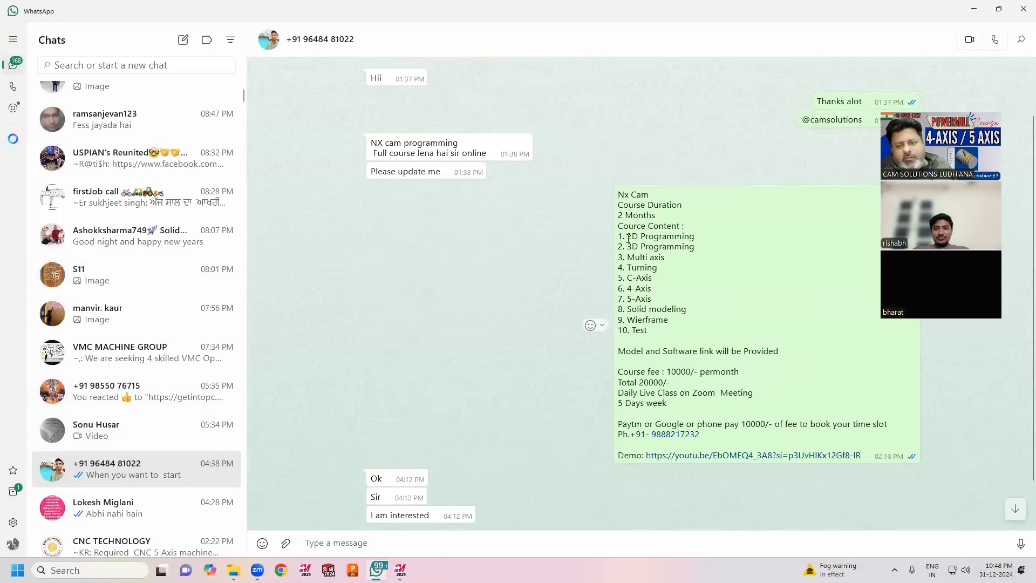
Examine individual topics in the course content list, highlighting 2D Programming, 3D Programming, 5-Axis, Multi axis and Wierframe.
{"action": "left_click_drag", "start_coordinate": [626, 236], "coordinate": [695, 240]}
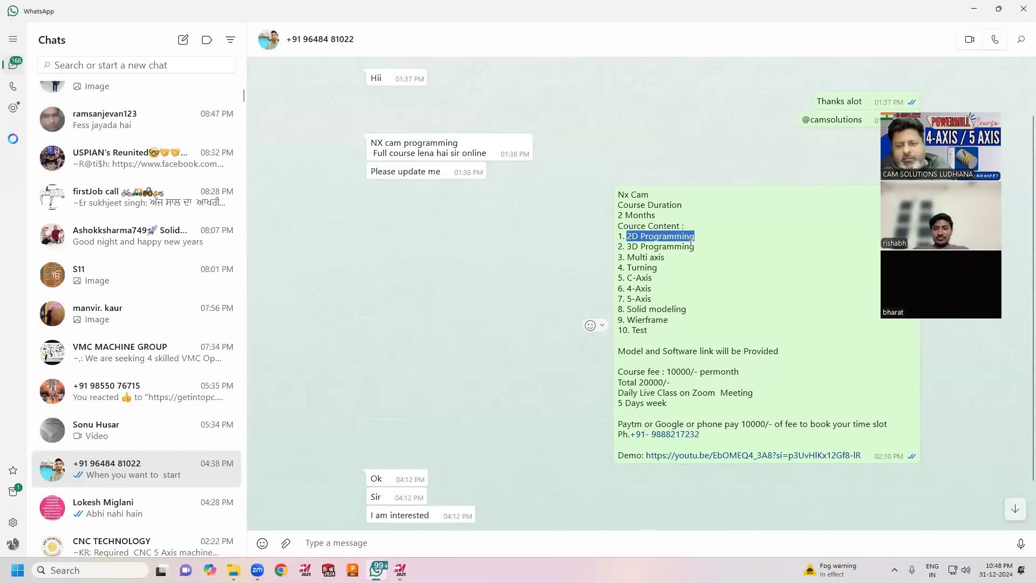
{"action": "left_click_drag", "start_coordinate": [628, 247], "coordinate": [691, 248]}
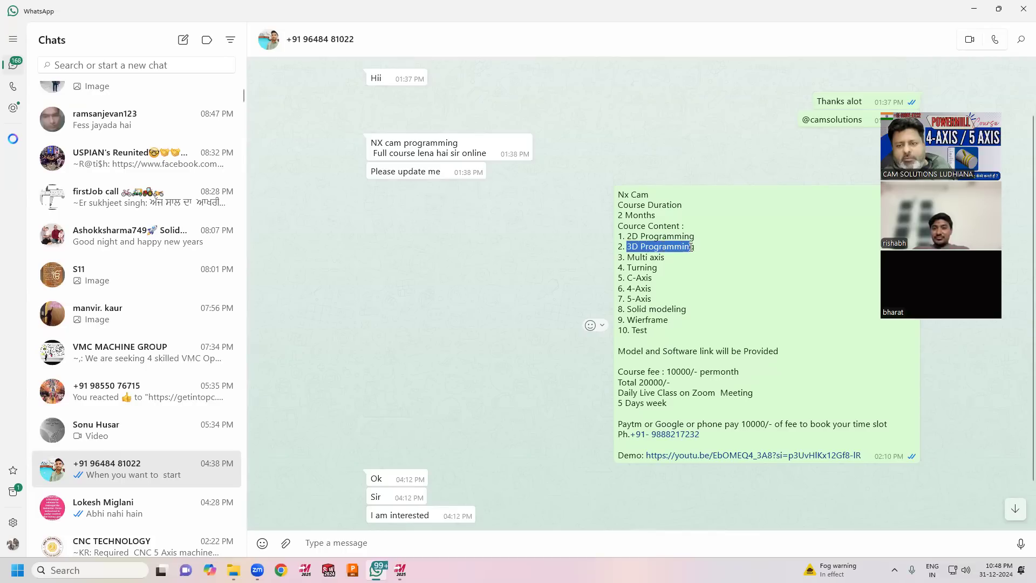
{"action": "left_click_drag", "start_coordinate": [627, 258], "coordinate": [652, 299]}
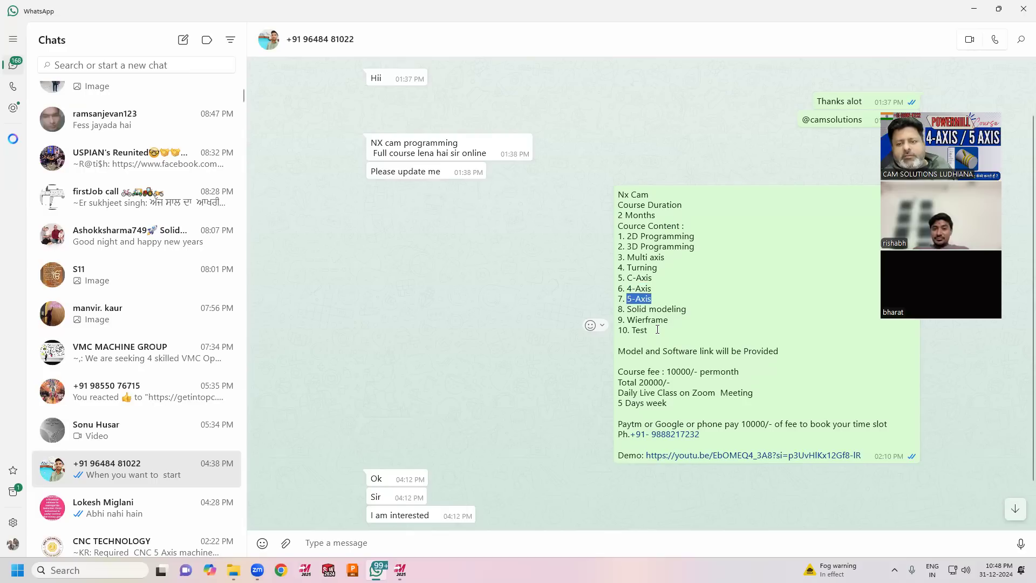
{"action": "left_click_drag", "start_coordinate": [628, 258], "coordinate": [666, 259]}
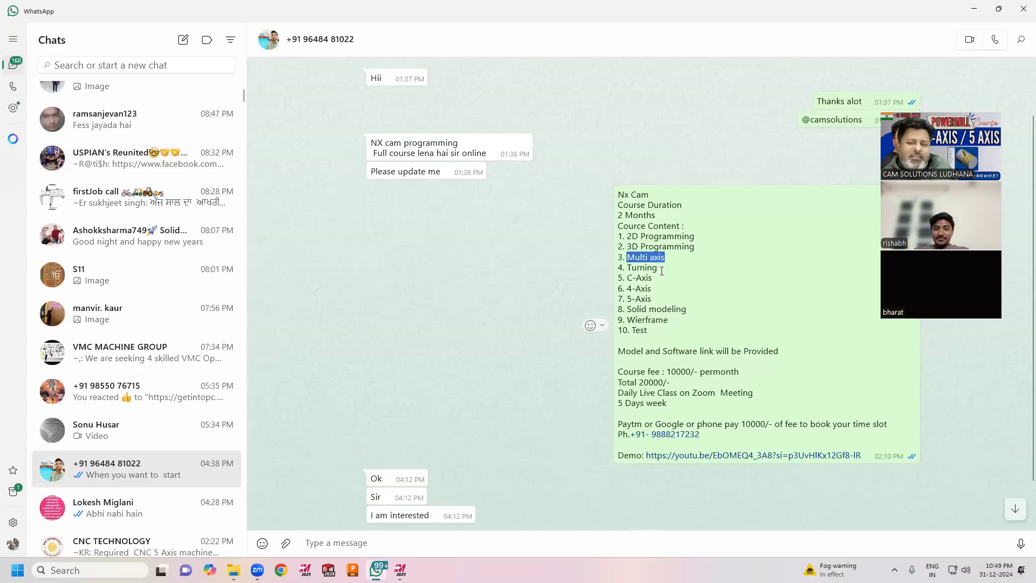
{"action": "left_click_drag", "start_coordinate": [670, 319], "coordinate": [630, 322]}
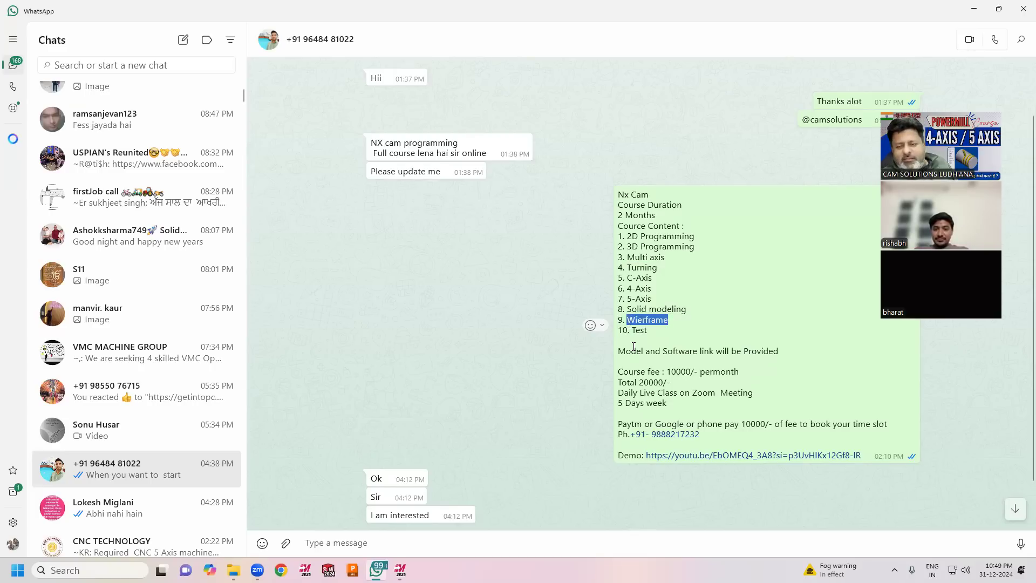
{"action": "triple_click", "coordinate": [665, 236]}
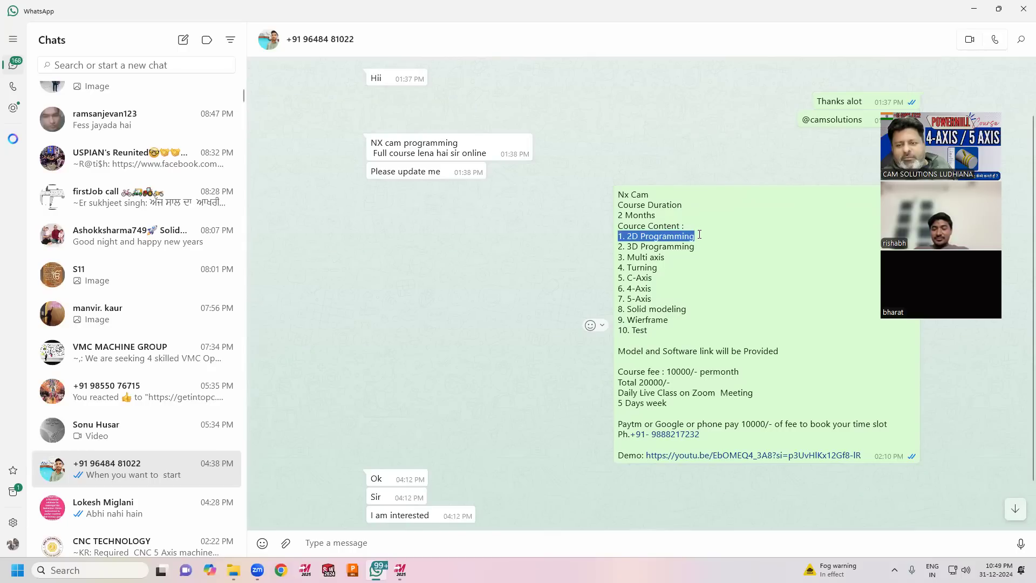
{"action": "left_click", "coordinate": [659, 320]}
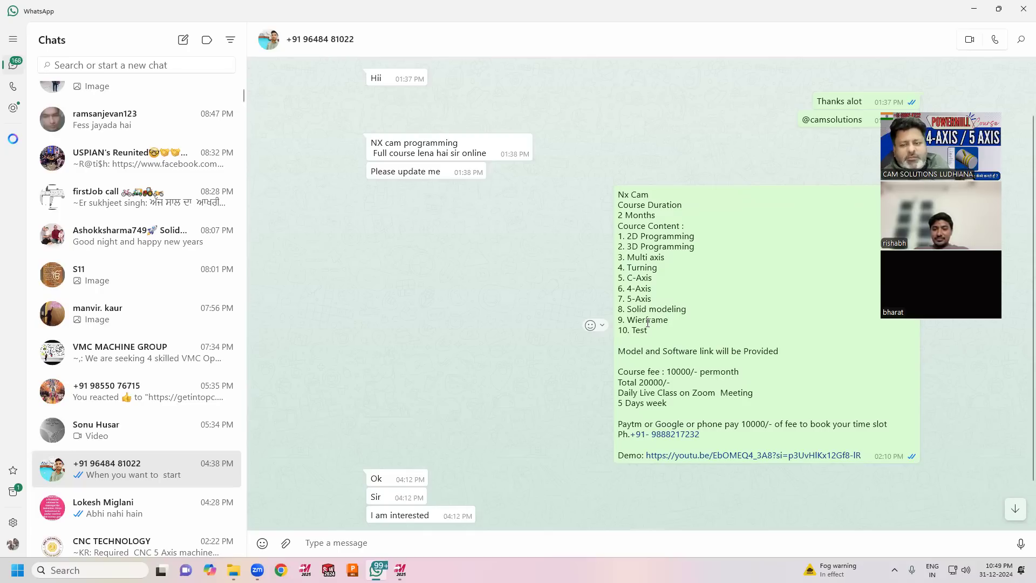
Highlight the Test item and the entire ten-item course content list in the message, and return to Mastercam.
{"action": "left_click_drag", "start_coordinate": [648, 331], "coordinate": [621, 238]}
{"action": "mouse_move", "coordinate": [620, 331]}
{"action": "left_mouse_down"}
{"action": "mouse_move", "coordinate": [647, 331]}
{"action": "mouse_move", "coordinate": [602, 332]}
{"action": "left_mouse_up"}
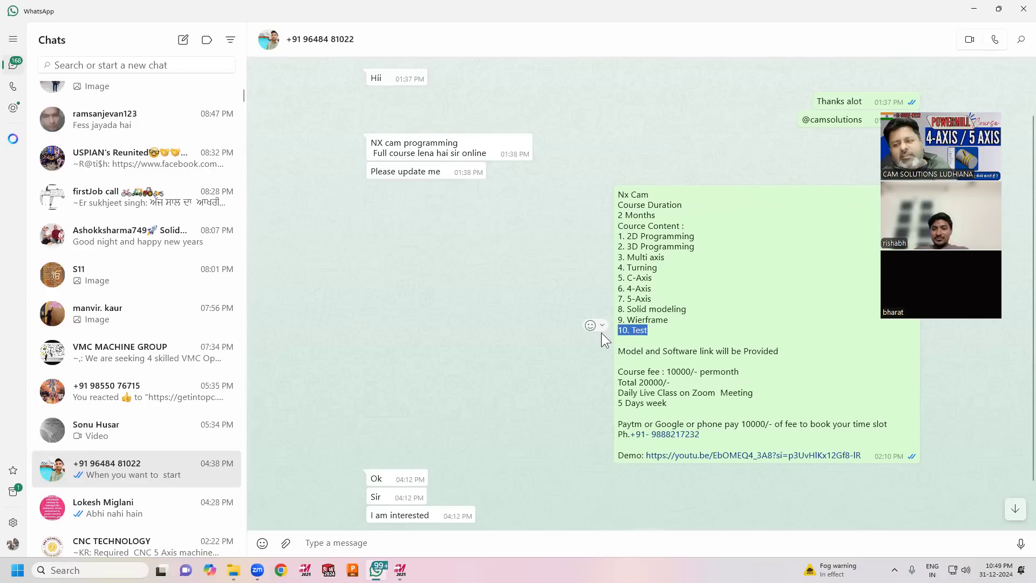
{"action": "left_click", "coordinate": [650, 242]}
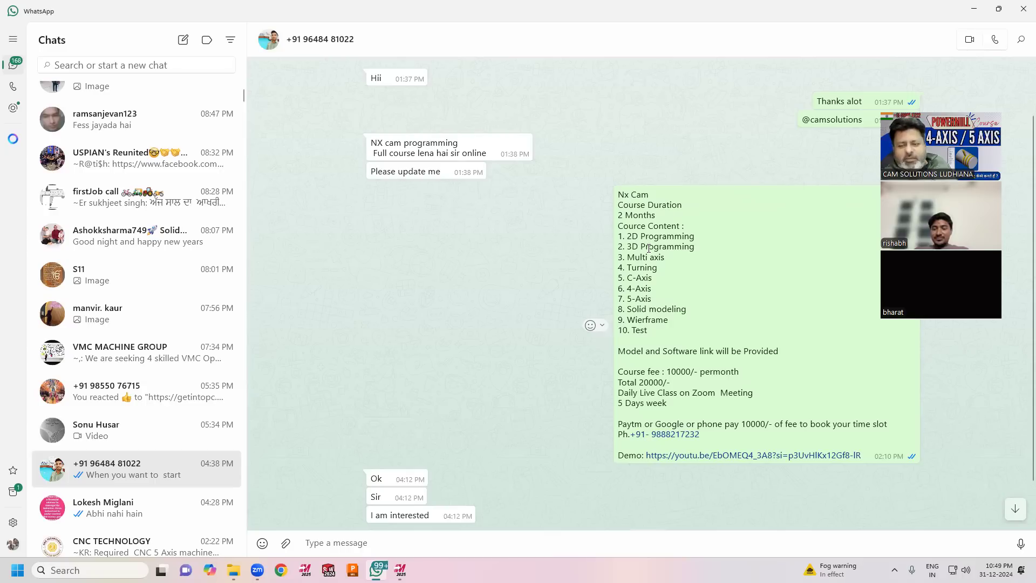
{"action": "left_click_drag", "start_coordinate": [656, 217], "coordinate": [634, 217]}
{"action": "left_click", "coordinate": [596, 241]}
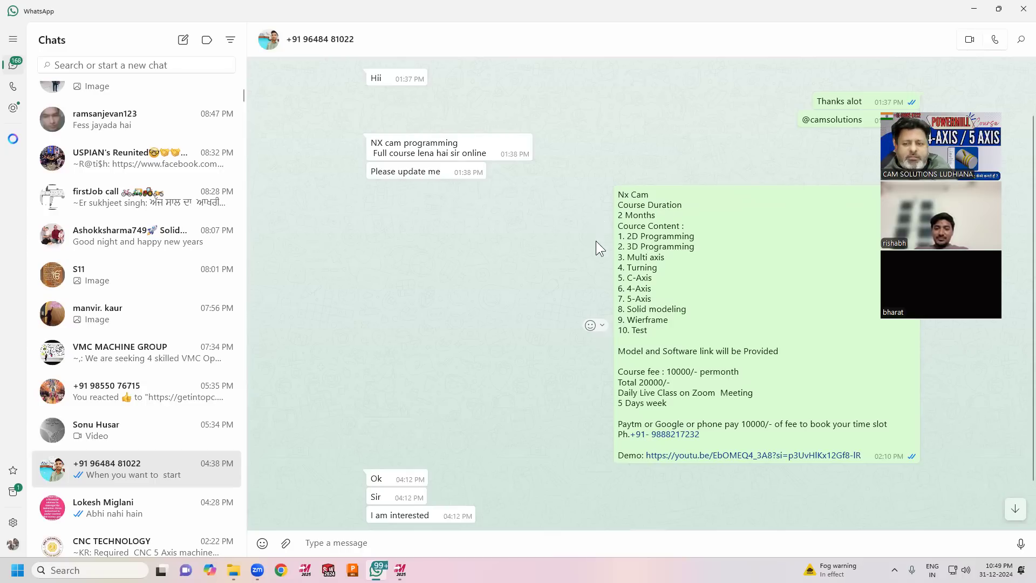
{"action": "left_click_drag", "start_coordinate": [648, 331], "coordinate": [618, 236]}
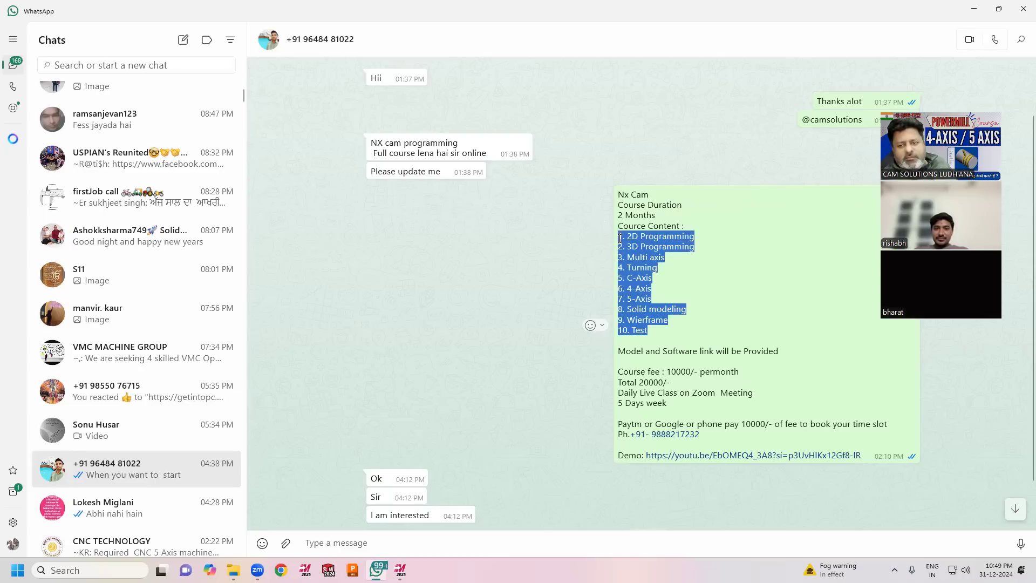
{"action": "left_click", "coordinate": [644, 324]}
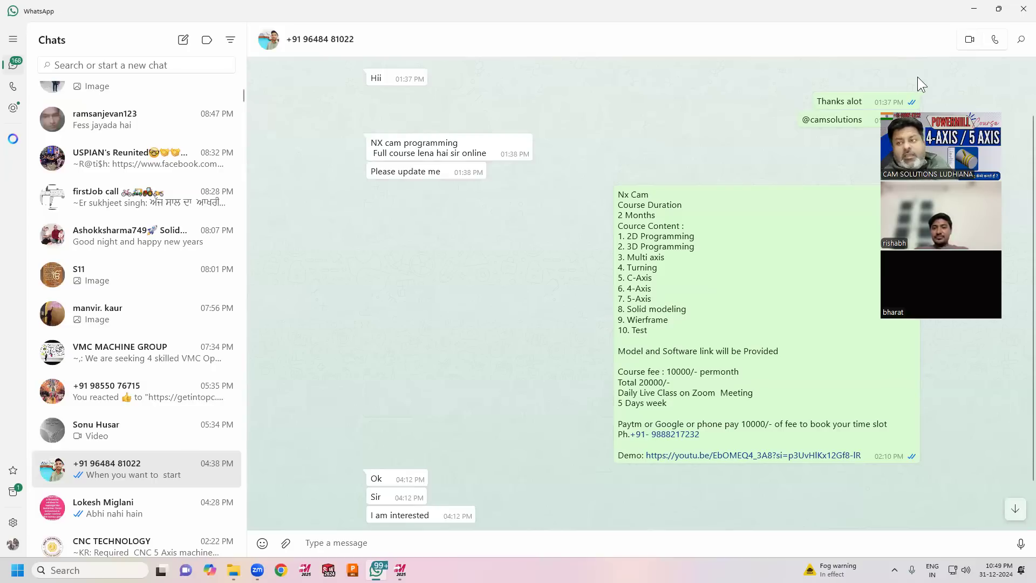
{"action": "left_click", "coordinate": [971, 16]}
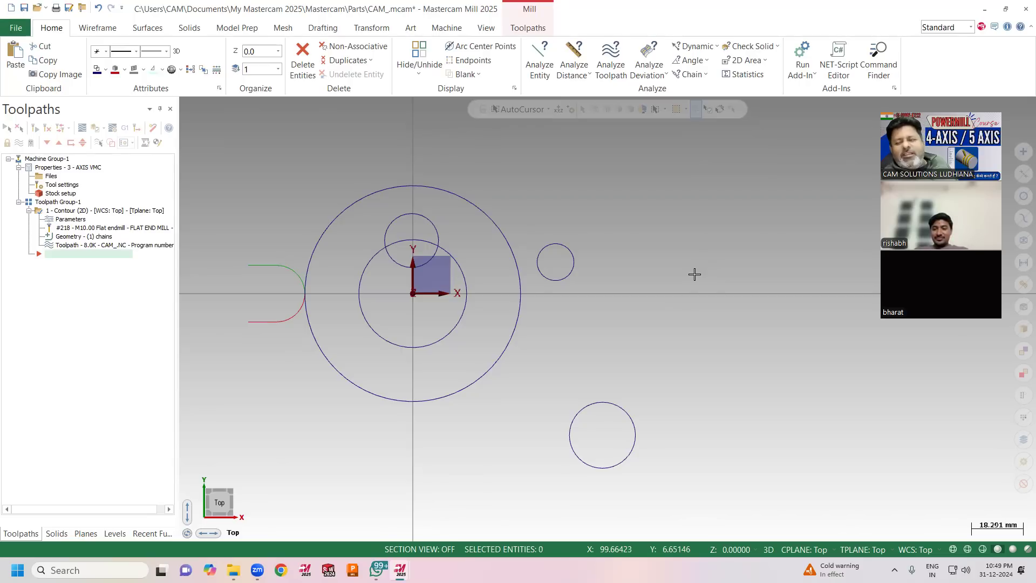
{"action": "left_click", "coordinate": [376, 570]}
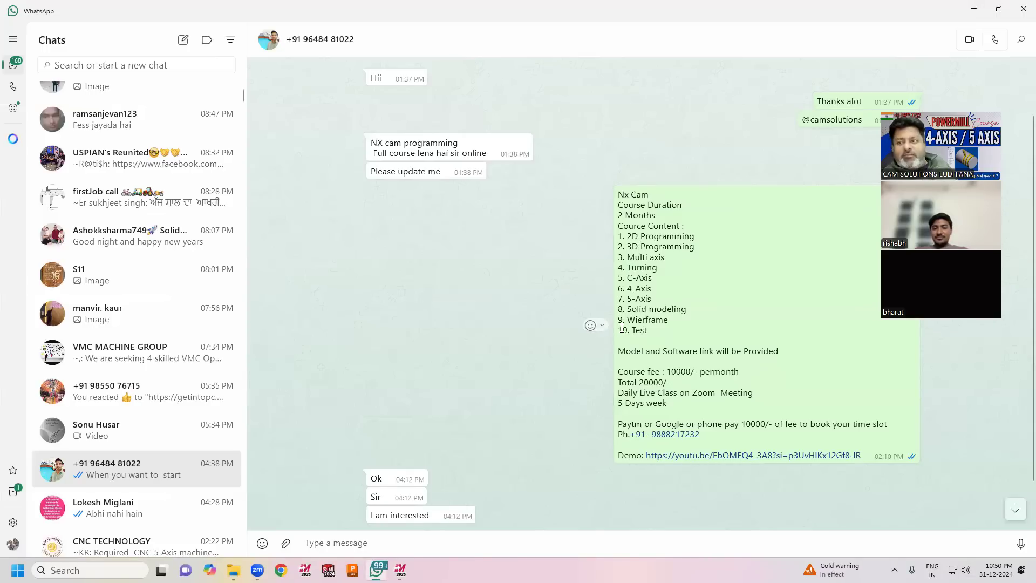
{"action": "left_click", "coordinate": [376, 569]}
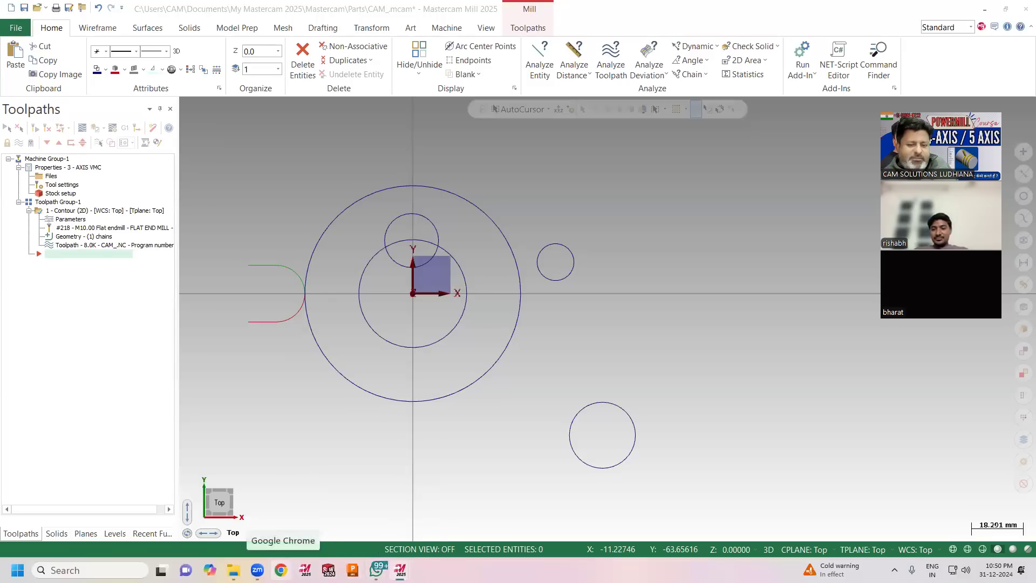
Switch to Google Chrome, go to Google Docs, and open the CAM Solutions Punjab Mastercam 2025 document from the recent documents.
{"action": "left_click", "coordinate": [280, 570]}
{"action": "left_click", "coordinate": [334, 345]}
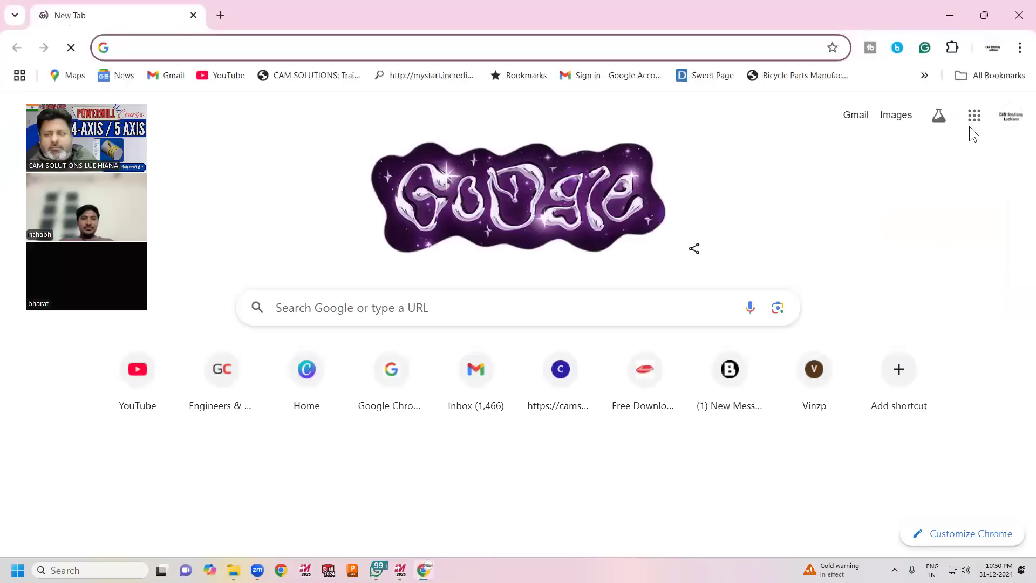
{"action": "left_click", "coordinate": [974, 115]}
{"action": "scroll", "coordinate": [917, 377], "scroll_direction": "down", "scroll_amount": 4}
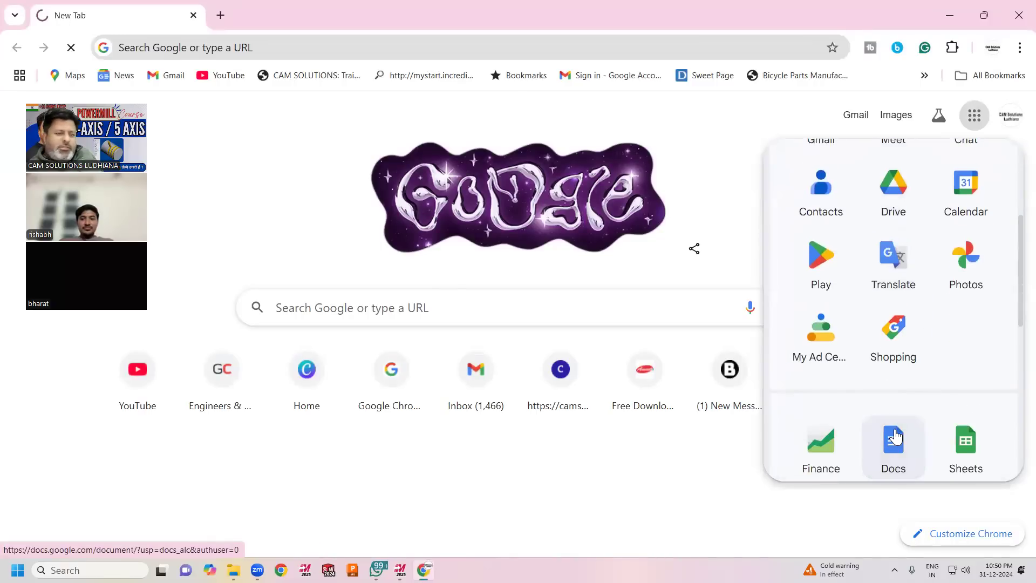
{"action": "left_click", "coordinate": [904, 450]}
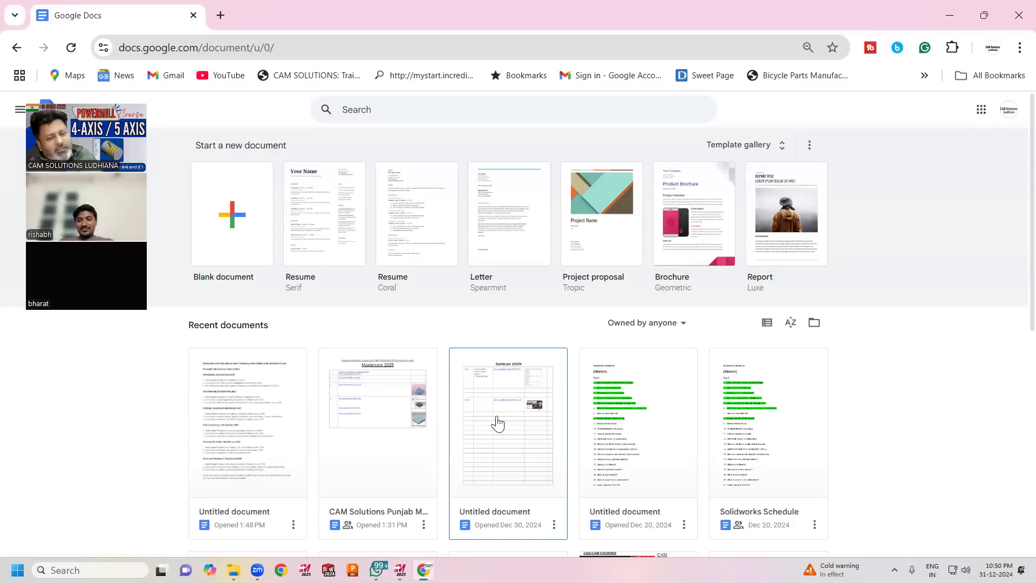
{"action": "scroll", "coordinate": [497, 424], "scroll_direction": "down", "scroll_amount": 1}
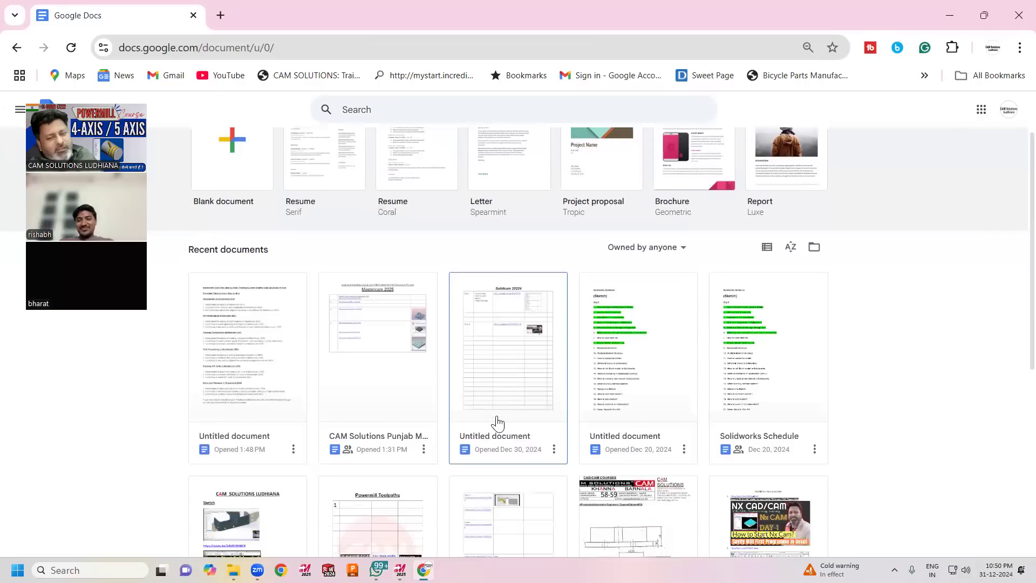
{"action": "left_click", "coordinate": [402, 381]}
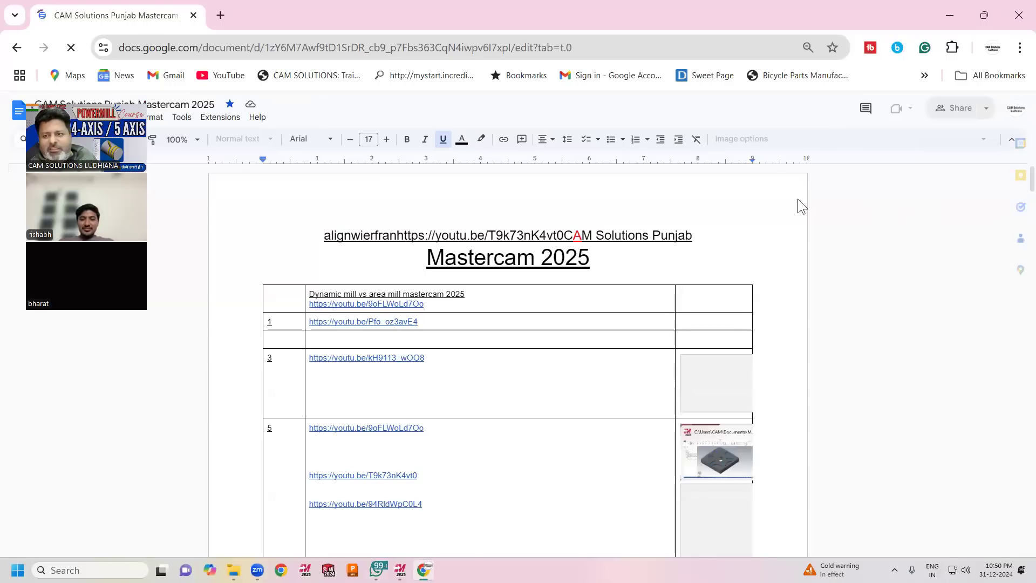
Examine the video links in rows 1, 3 and 5 of the document's first table.
{"action": "left_click", "coordinate": [329, 320]}
{"action": "left_click", "coordinate": [334, 358]}
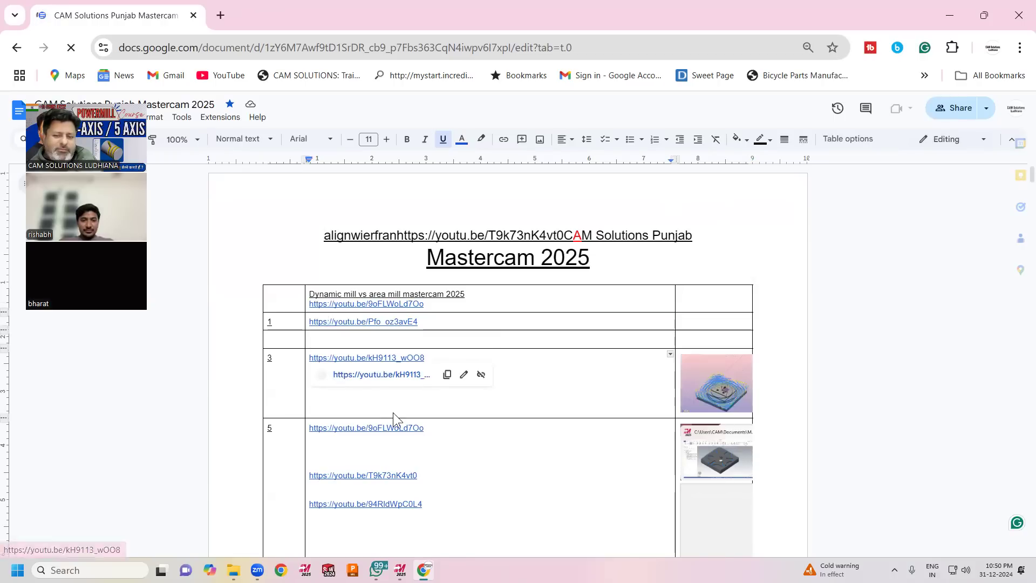
{"action": "left_click", "coordinate": [383, 432]}
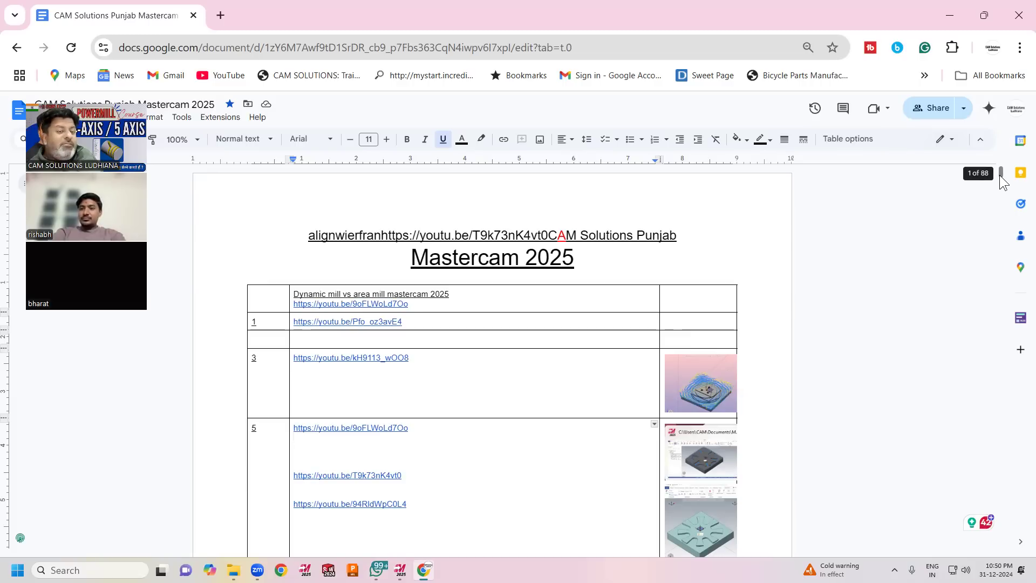
Find row 47 of the tutorial table and highlight its whole list of Mastercam lessons, from Part-1 to item 11.
{"action": "scroll", "coordinate": [847, 345], "scroll_direction": "down", "scroll_amount": 10}
{"action": "scroll", "coordinate": [847, 345], "scroll_direction": "down", "scroll_amount": 10}
{"action": "scroll", "coordinate": [847, 344], "scroll_direction": "down", "scroll_amount": 10}
{"action": "scroll", "coordinate": [848, 344], "scroll_direction": "down", "scroll_amount": 10}
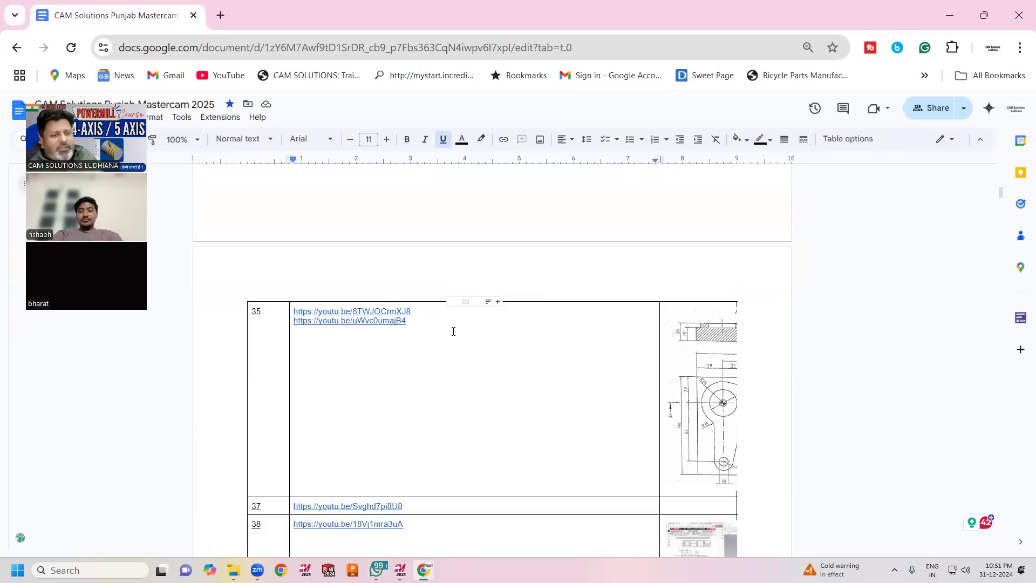
{"action": "scroll", "coordinate": [455, 339], "scroll_direction": "down", "scroll_amount": 10}
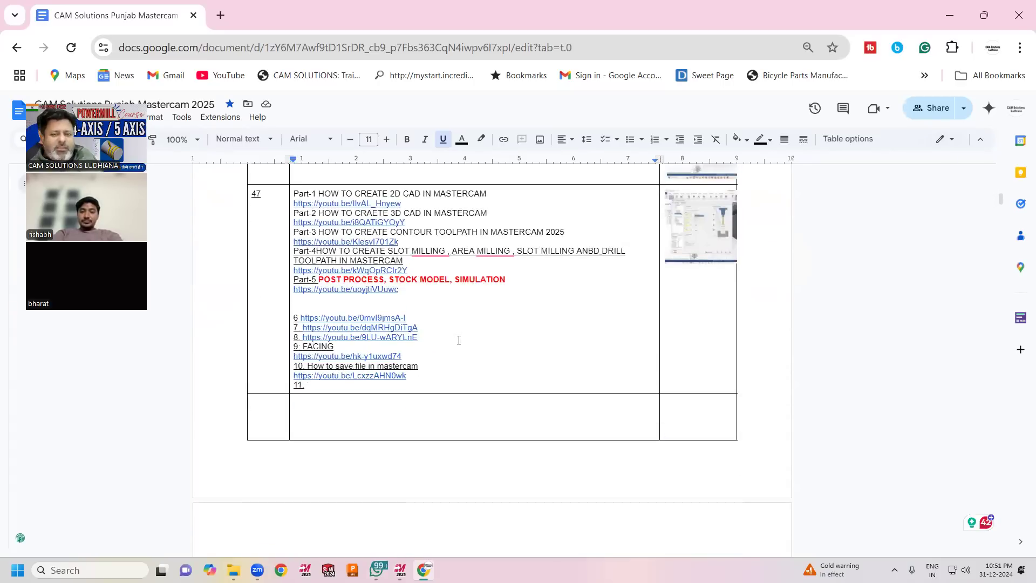
{"action": "left_click_drag", "start_coordinate": [383, 388], "coordinate": [296, 194]}
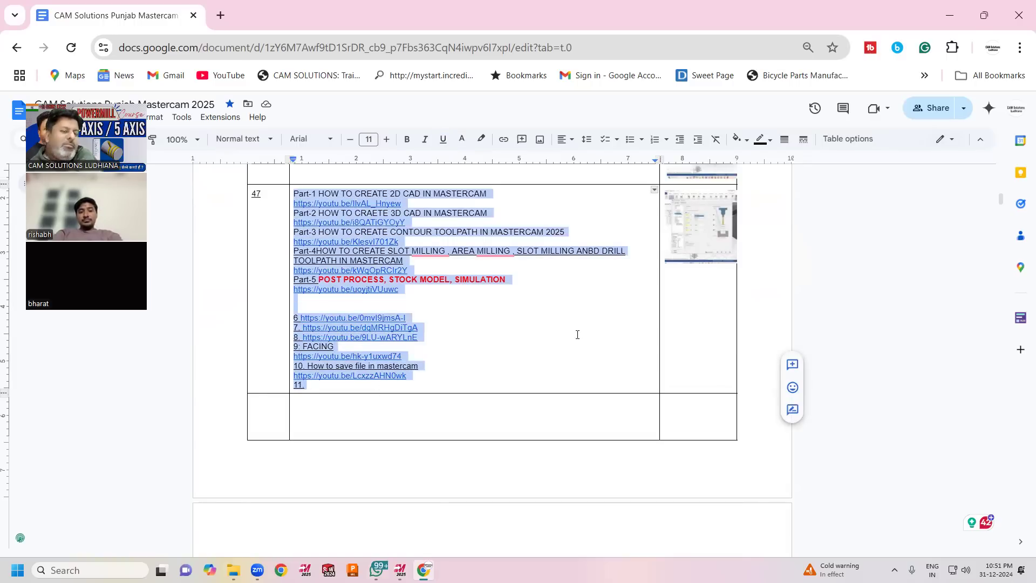
{"action": "left_click", "coordinate": [582, 361]}
Find the Free Mastercam 2025 step-by-step Training section and highlight it from its heading through the Day-13 entry.
{"action": "scroll", "coordinate": [582, 355], "scroll_direction": "down", "scroll_amount": 7}
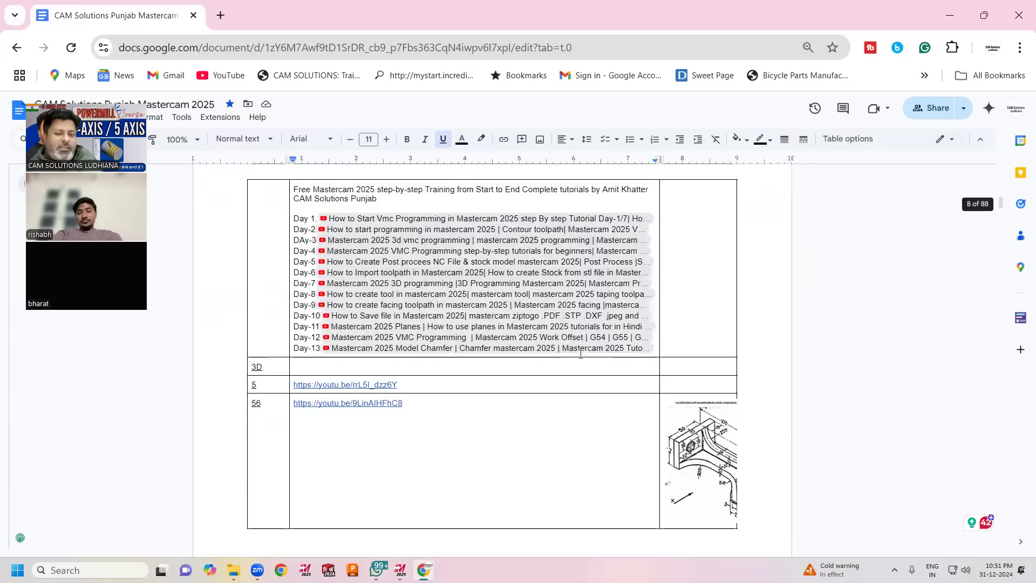
{"action": "scroll", "coordinate": [581, 355], "scroll_direction": "up", "scroll_amount": 1}
{"action": "left_click_drag", "start_coordinate": [293, 264], "coordinate": [308, 295]}
{"action": "left_click", "coordinate": [657, 430], "text": "shift"}
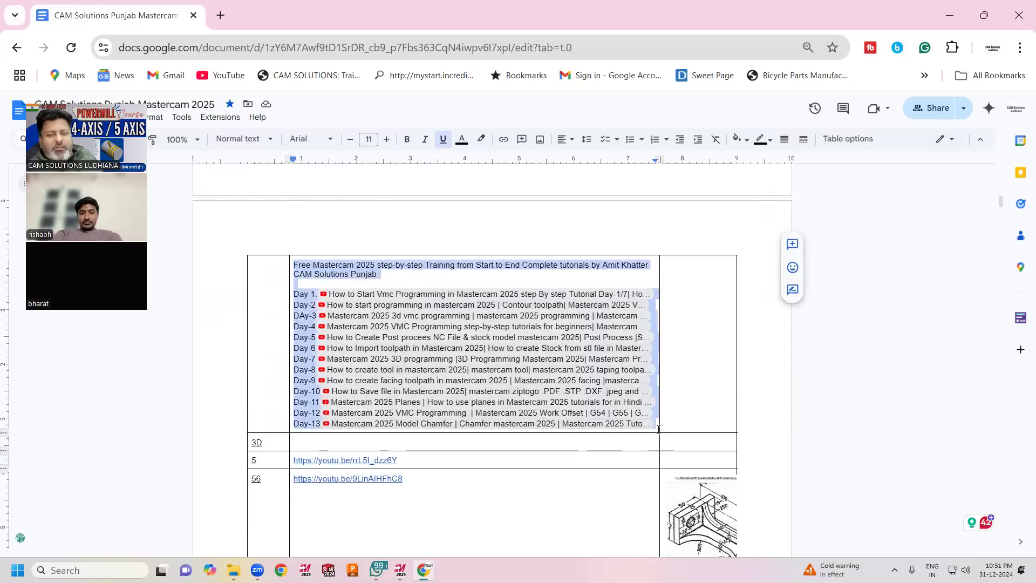